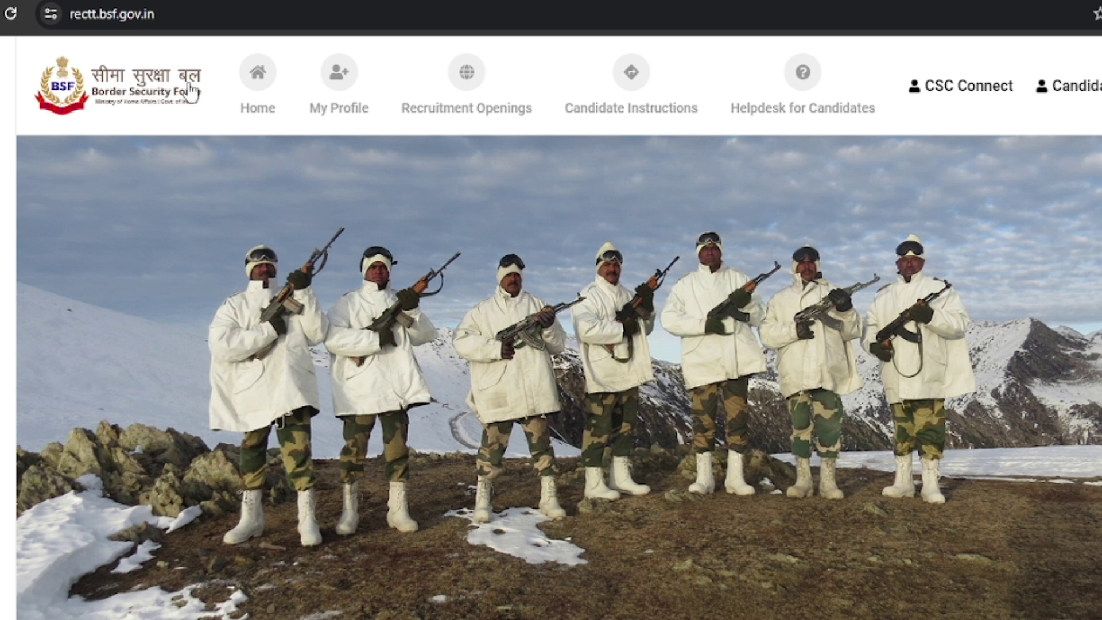
# - On the BSF recruitment portal, find the 2024 Assistant Sub Inspector and Head Constable examination among the current openings
pyautogui.click(129, 17)
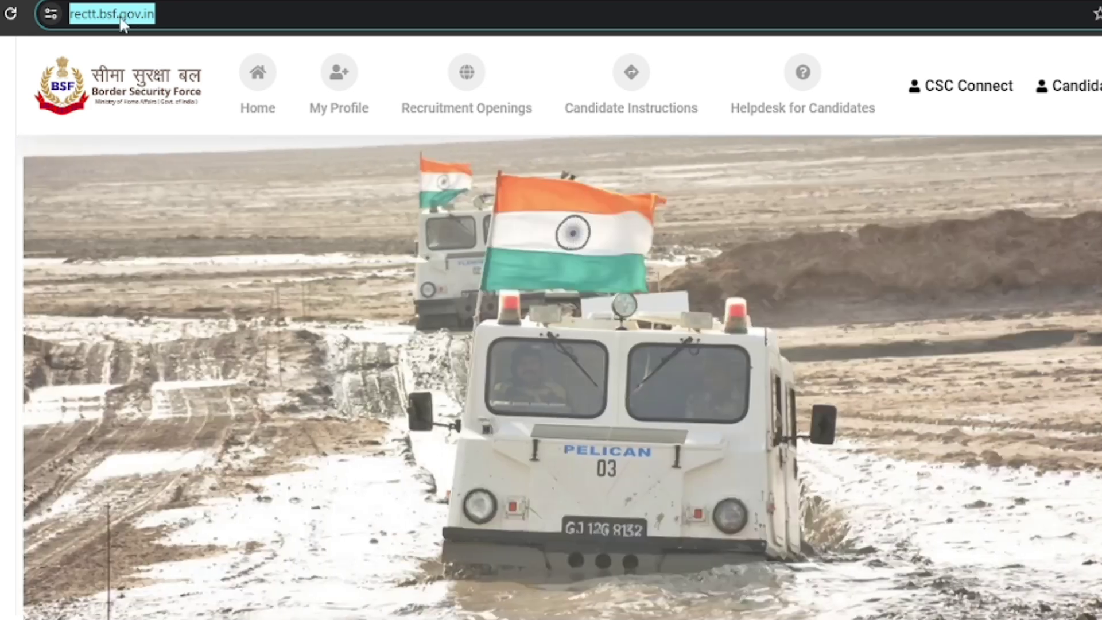
pyautogui.click(198, 121)
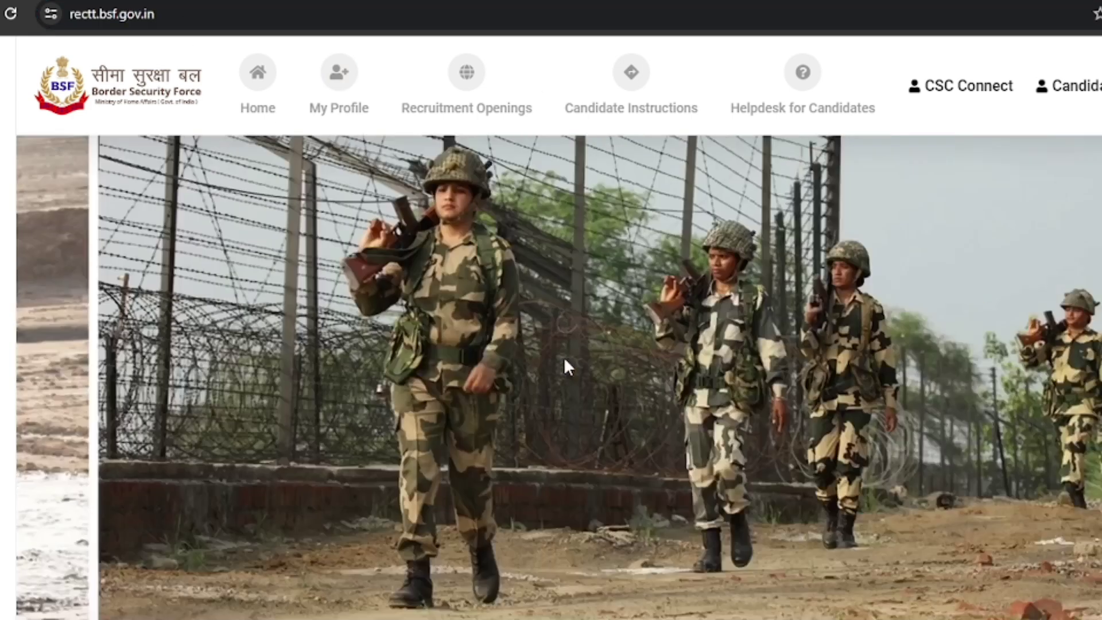
pyautogui.scroll(-10, 564, 356)
pyautogui.scroll(-7, 565, 364)
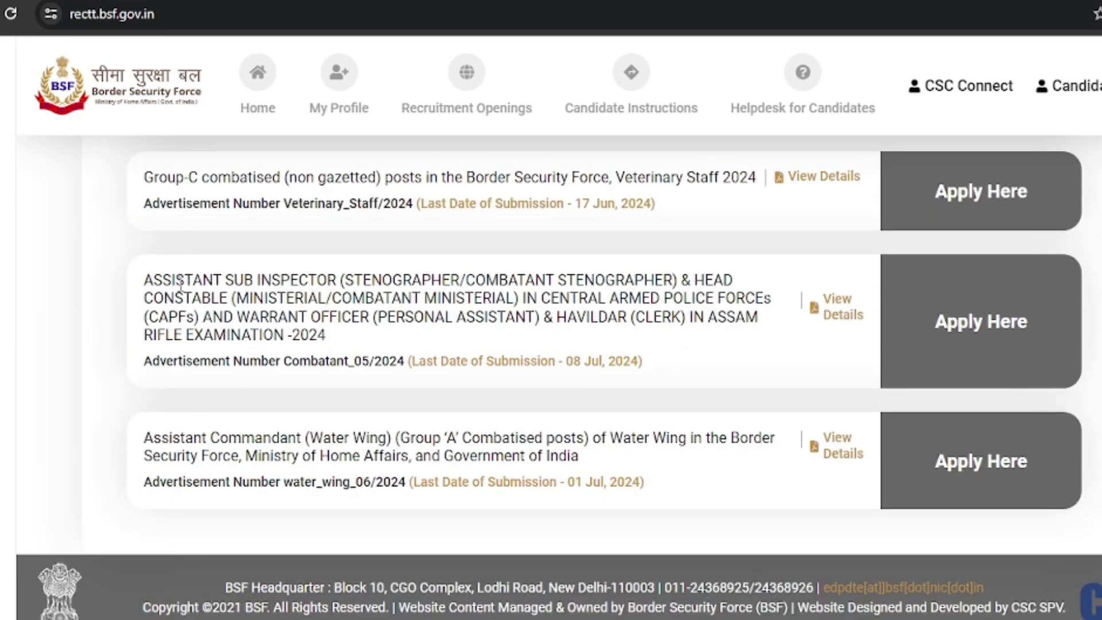
pyautogui.moveTo(144, 281); pyautogui.dragTo(335, 287)
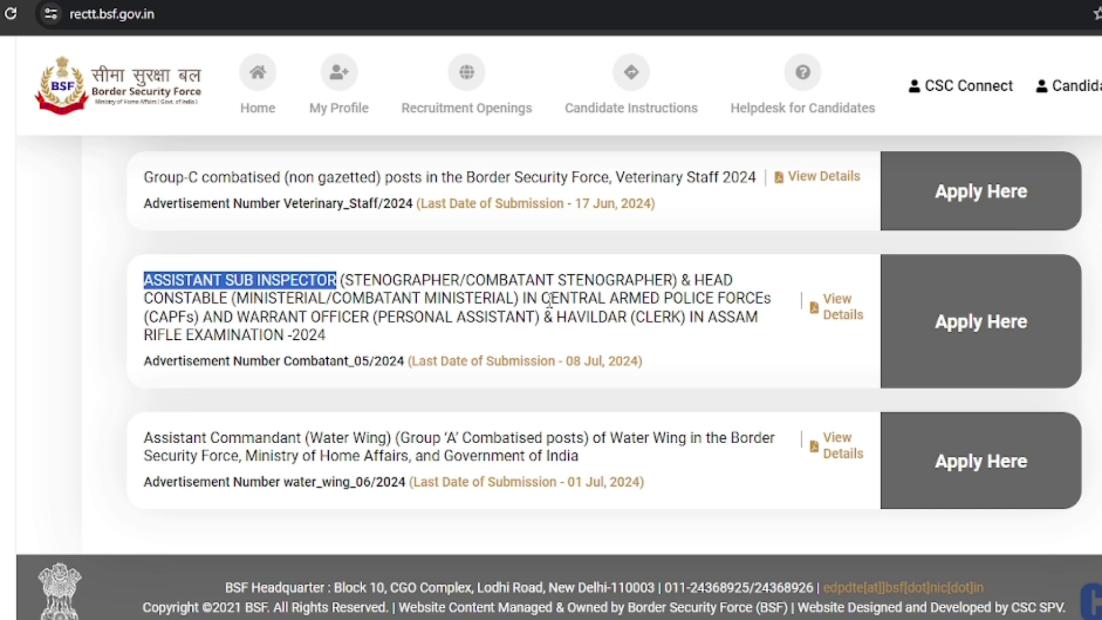
pyautogui.moveTo(542, 299); pyautogui.dragTo(609, 299)
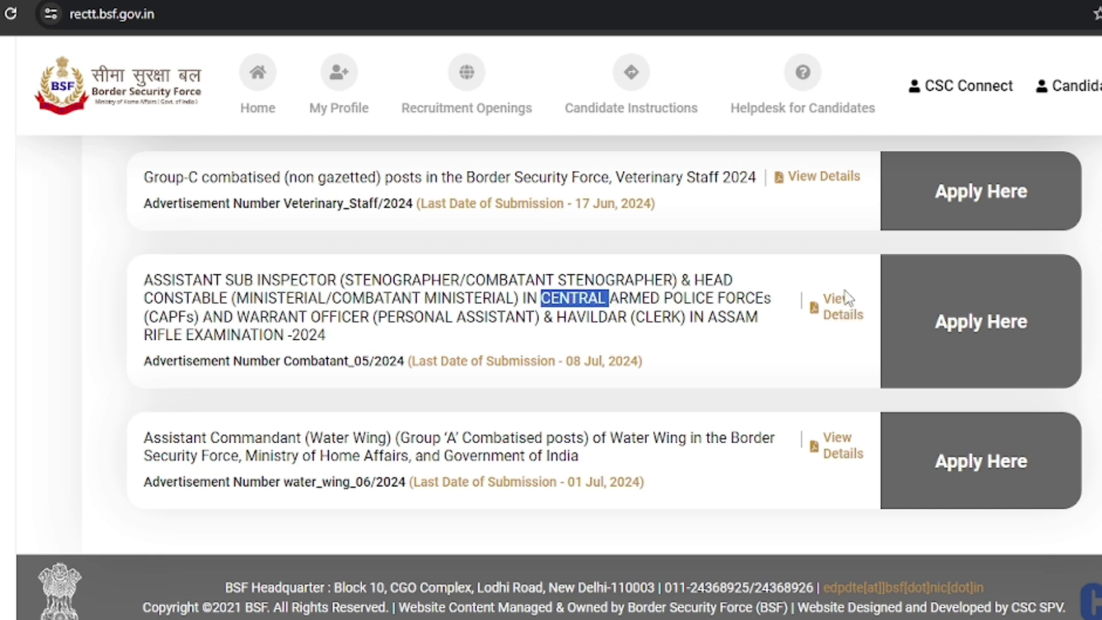
# - Open the detailed notice for advertisement Combatant_05/2024 and review its application dates, pay scale and force-wise vacancy tables
pyautogui.click(849, 315)
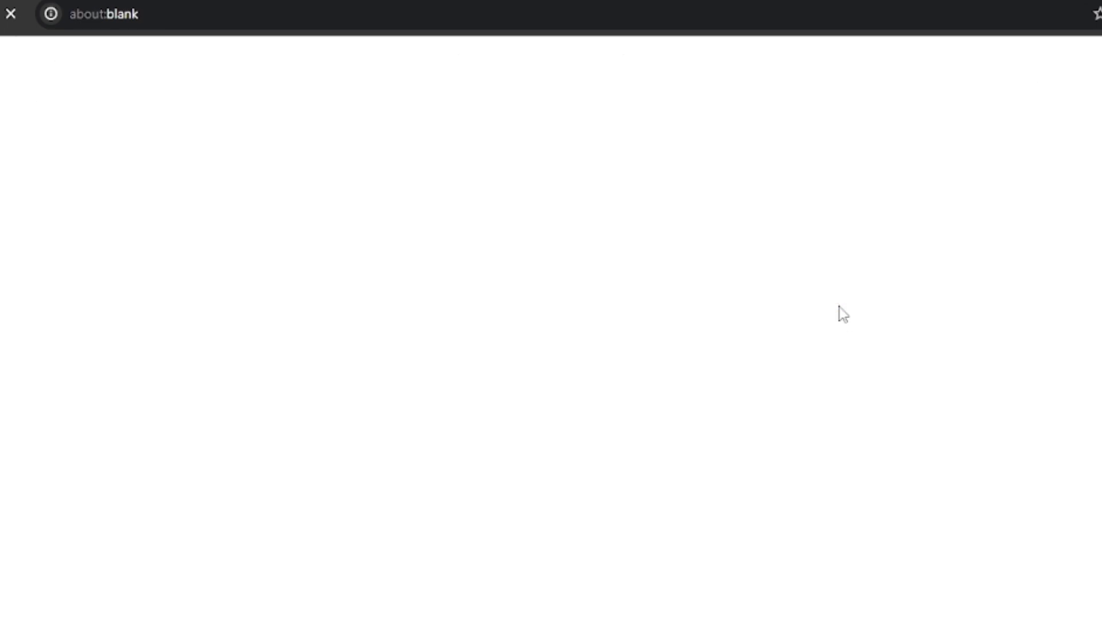
pyautogui.scroll(-12, 542, 276)
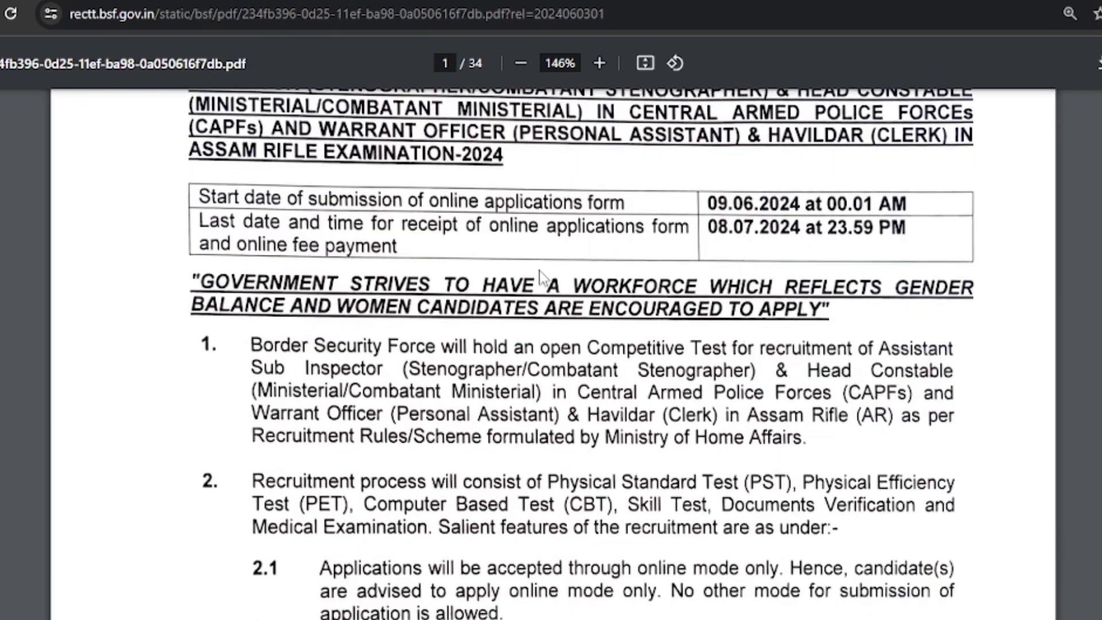
pyautogui.scroll(-18, 541, 278)
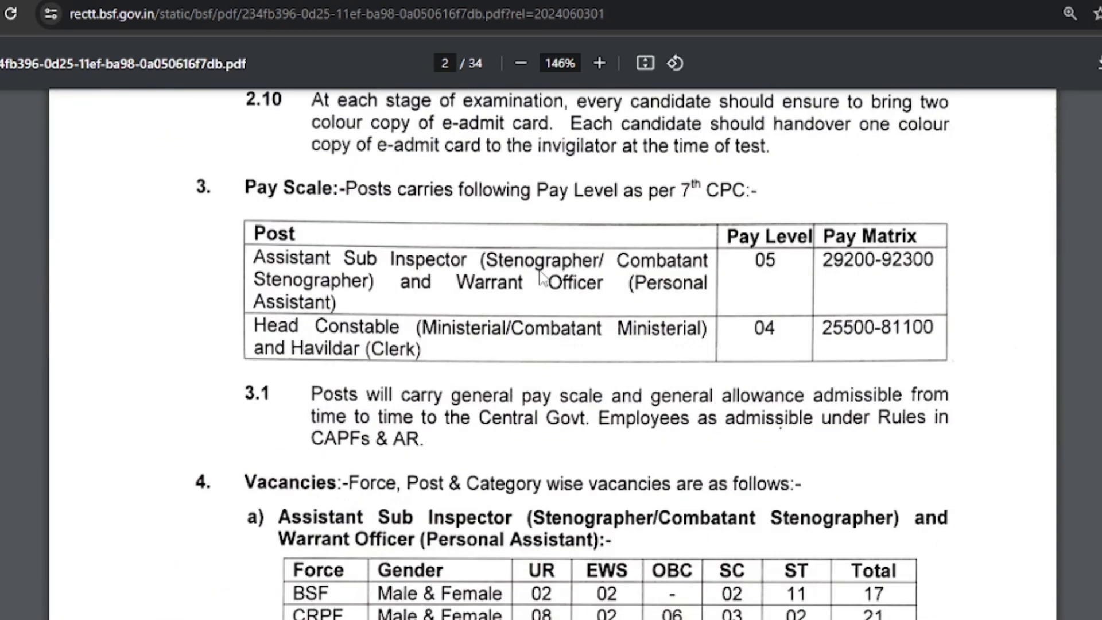
pyautogui.scroll(-3, 304, 320)
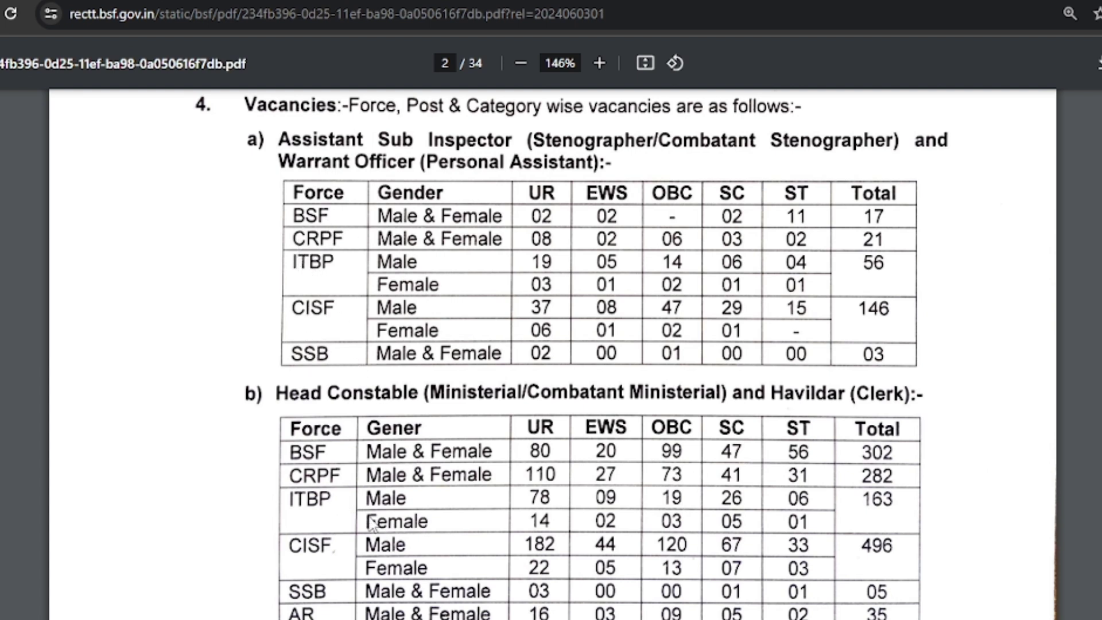
pyautogui.scroll(8, 602, 290)
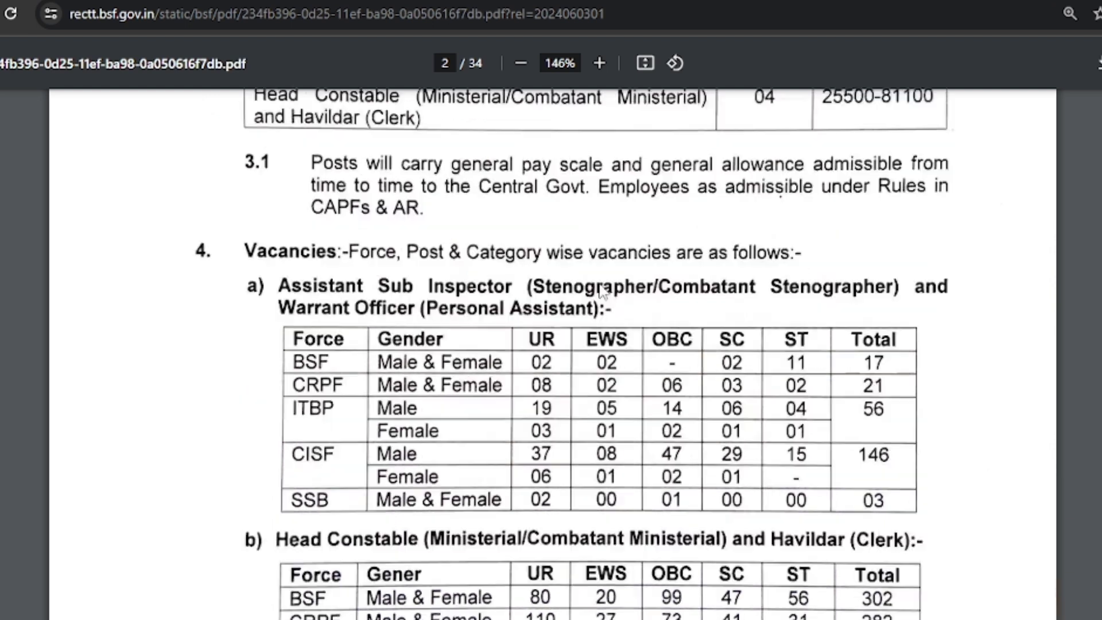
pyautogui.scroll(-1, 620, 382)
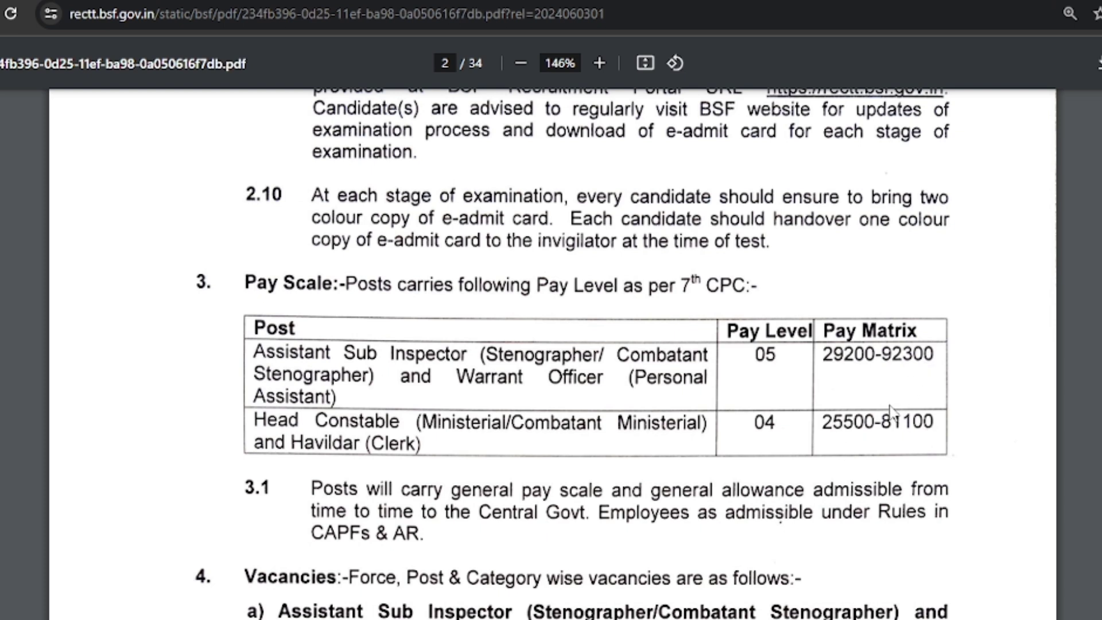
# - Return to the list of openings and start the application for advertisement Combatant_05/2024
pyautogui.click(367, 1)
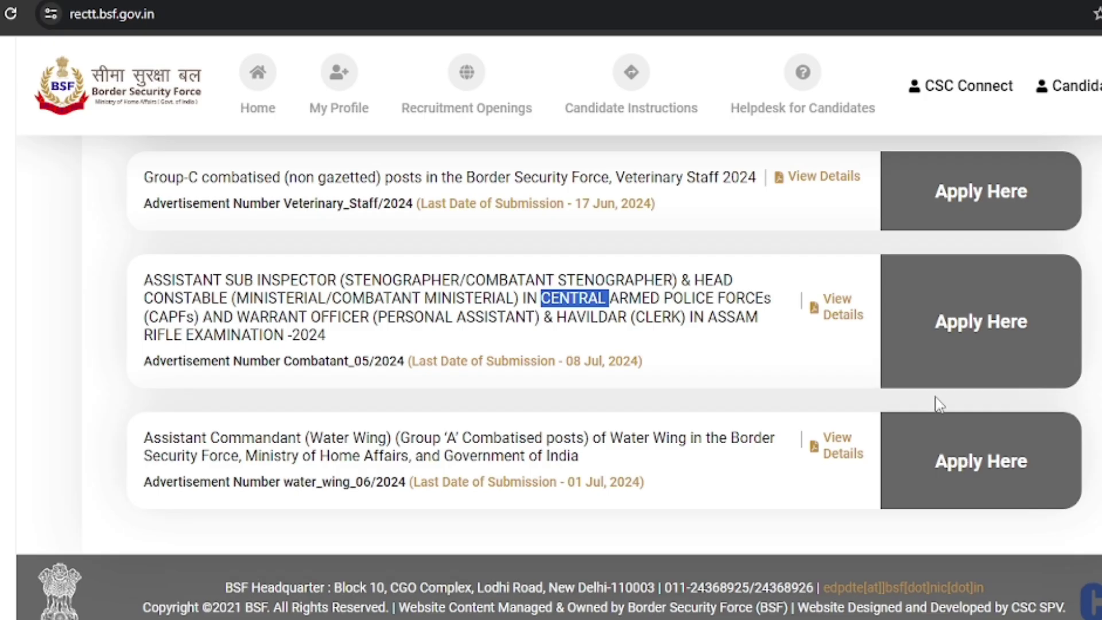
pyautogui.click(955, 337)
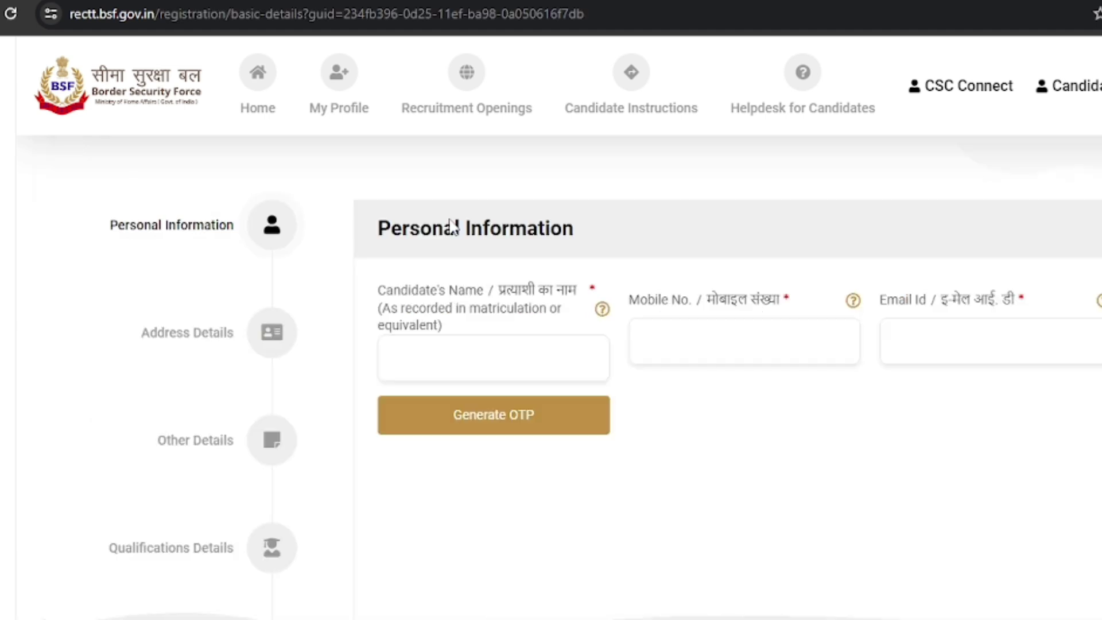
pyautogui.moveTo(377, 228); pyautogui.dragTo(538, 230)
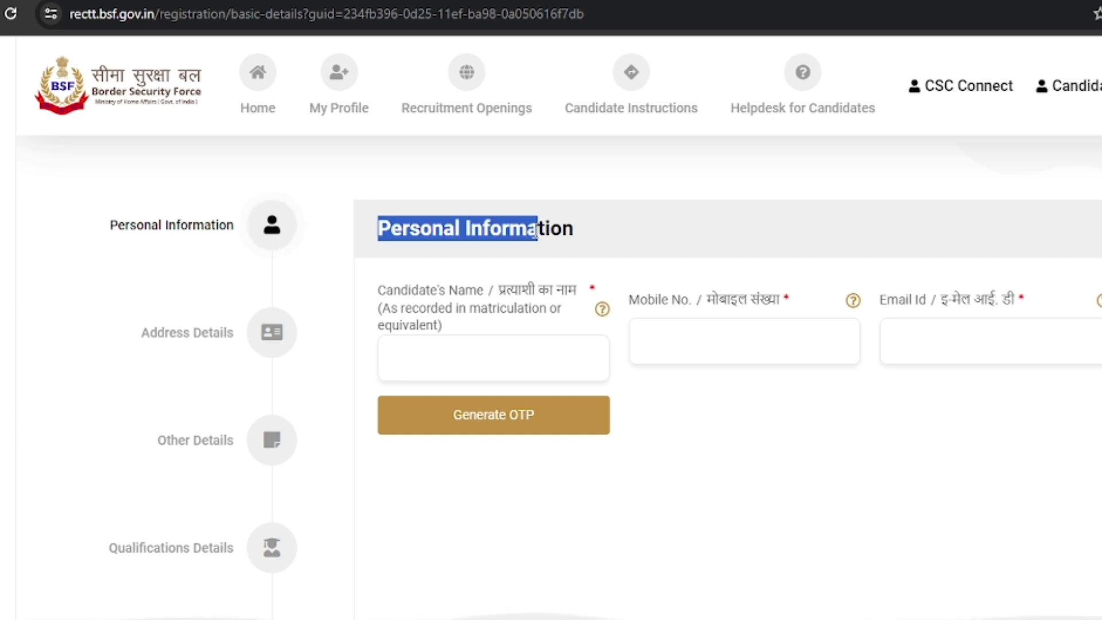
pyautogui.click(591, 239)
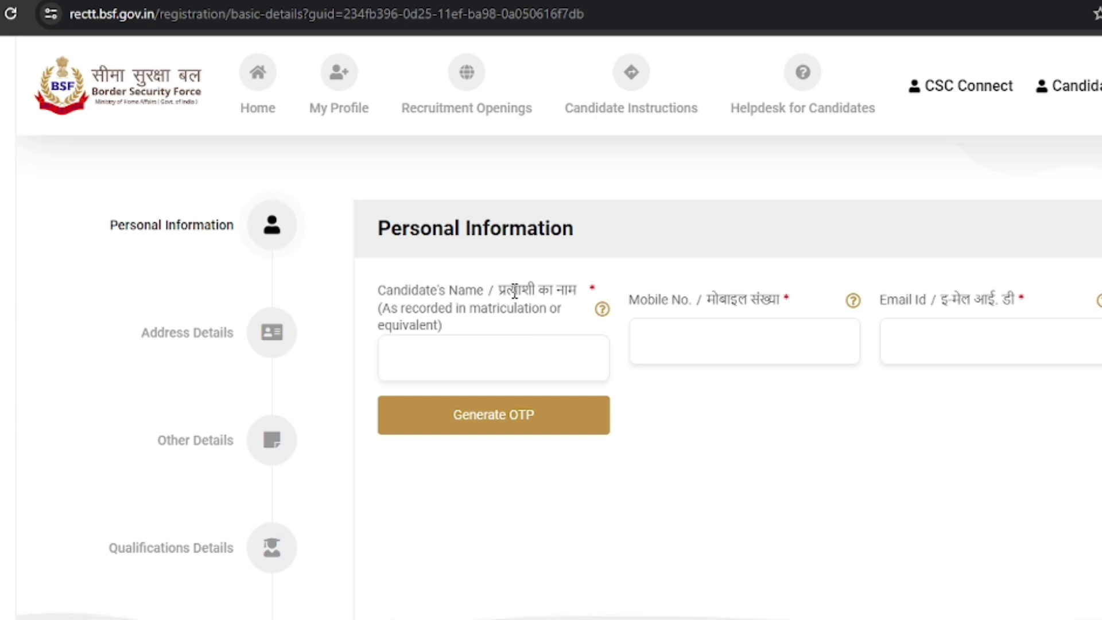
# - Go to the candidate login page and start registering as a new candidate
pyautogui.click(1099, 92)
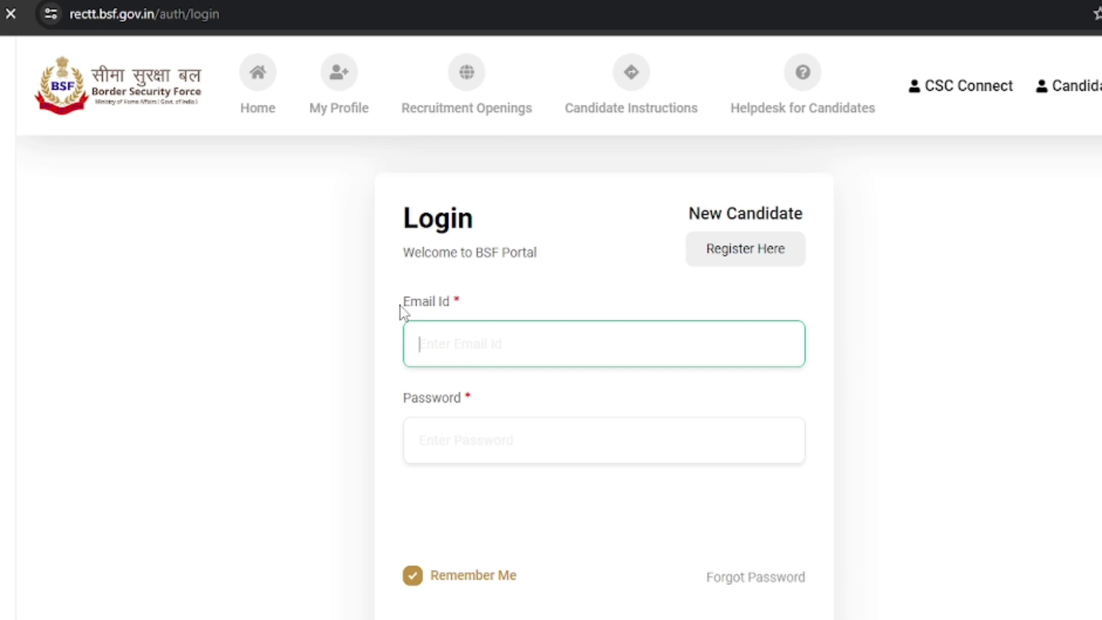
pyautogui.moveTo(400, 305); pyautogui.dragTo(512, 299)
pyautogui.moveTo(408, 406); pyautogui.dragTo(481, 403)
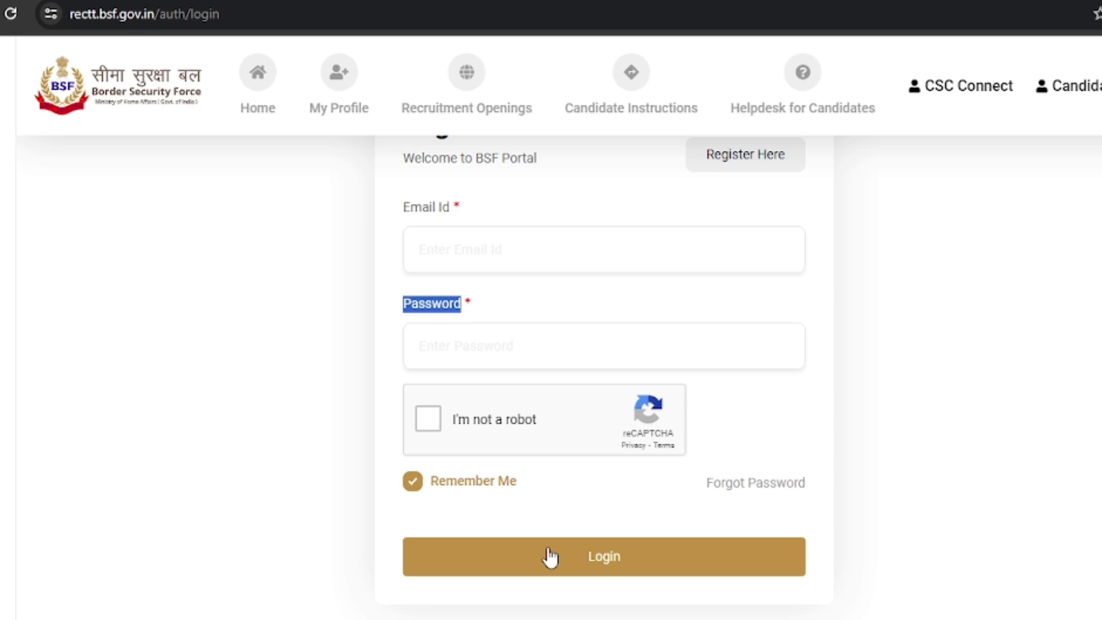
pyautogui.scroll(1, 677, 270)
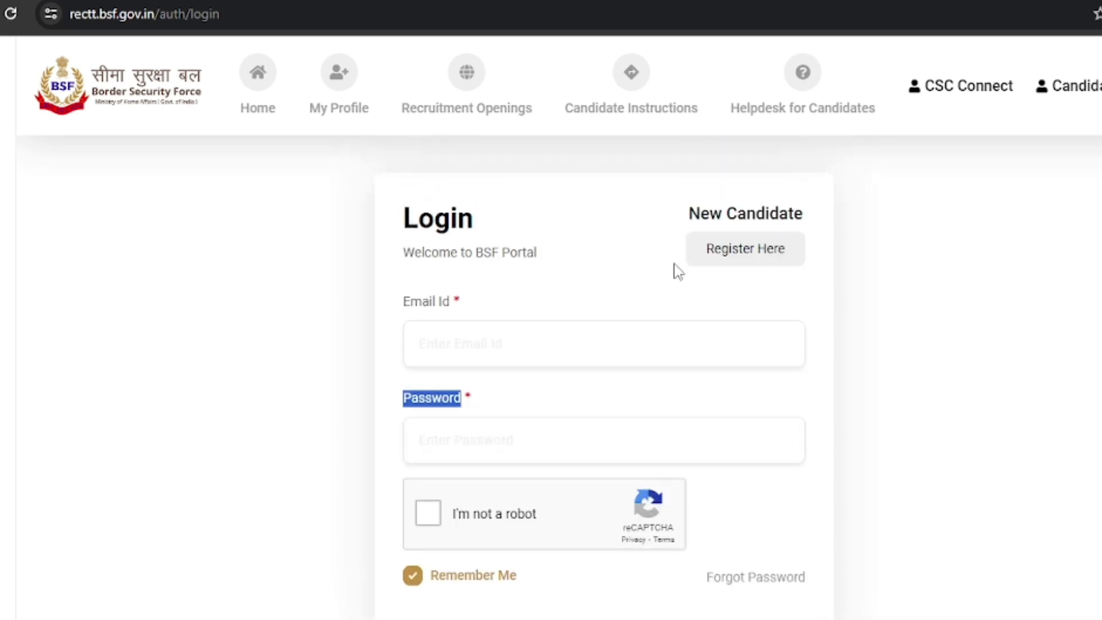
pyautogui.click(738, 254)
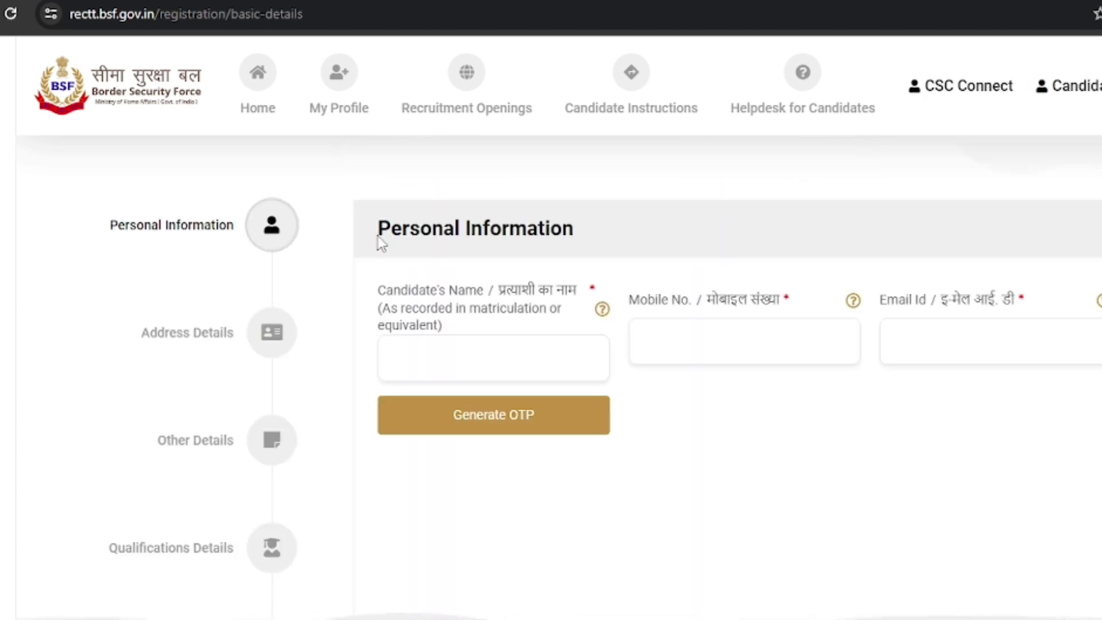
# - Fill in the candidate's name as recorded in matriculation, mobile number and email ID, and generate the OTPs
pyautogui.moveTo(381, 245); pyautogui.dragTo(525, 235)
pyautogui.click(405, 293)
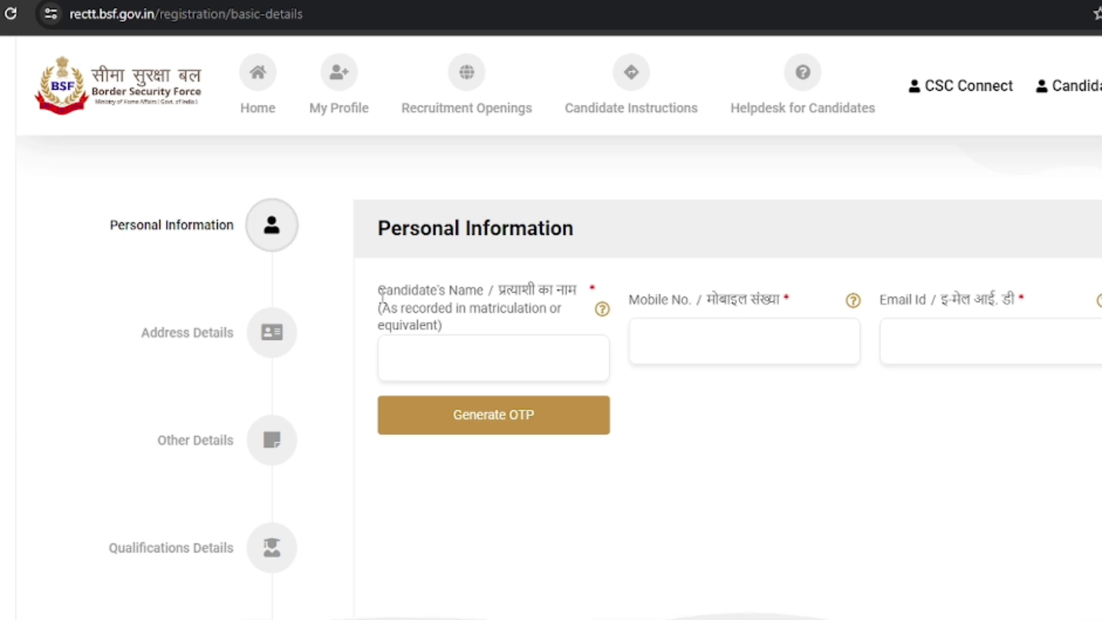
pyautogui.moveTo(378, 291); pyautogui.dragTo(546, 309)
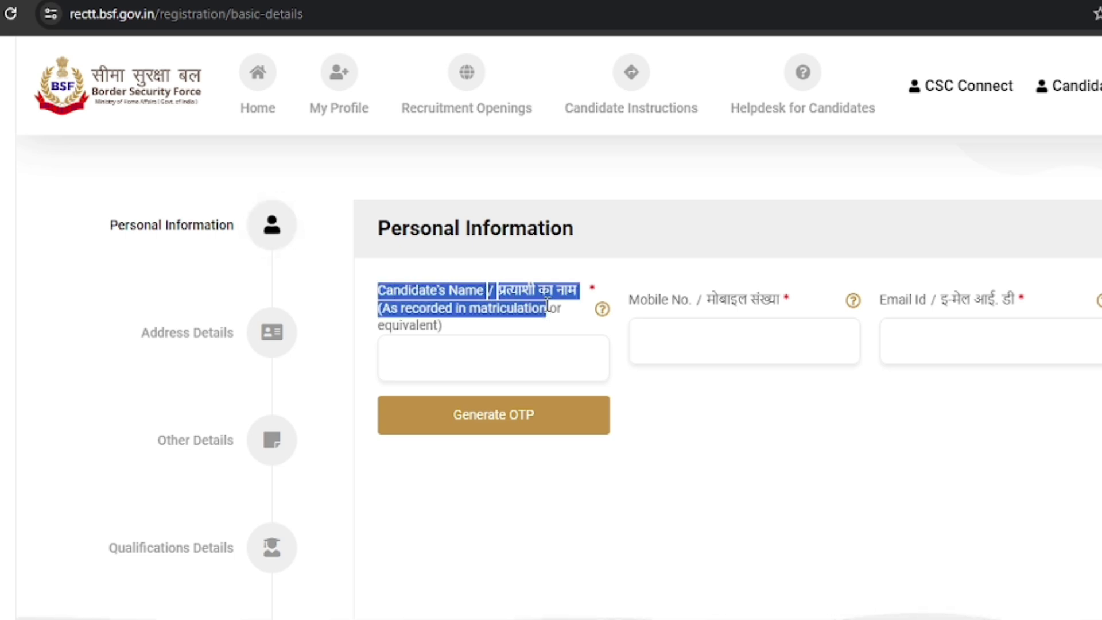
pyautogui.click(497, 322)
pyautogui.moveTo(469, 308); pyautogui.dragTo(550, 313)
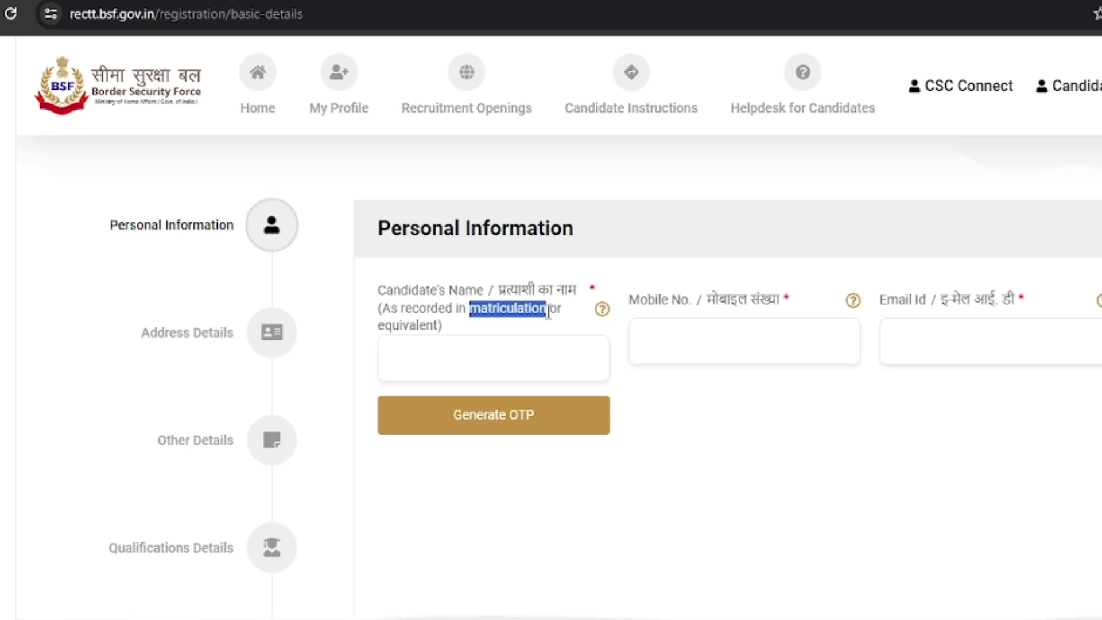
pyautogui.click(632, 305)
pyautogui.moveTo(632, 305); pyautogui.dragTo(740, 301)
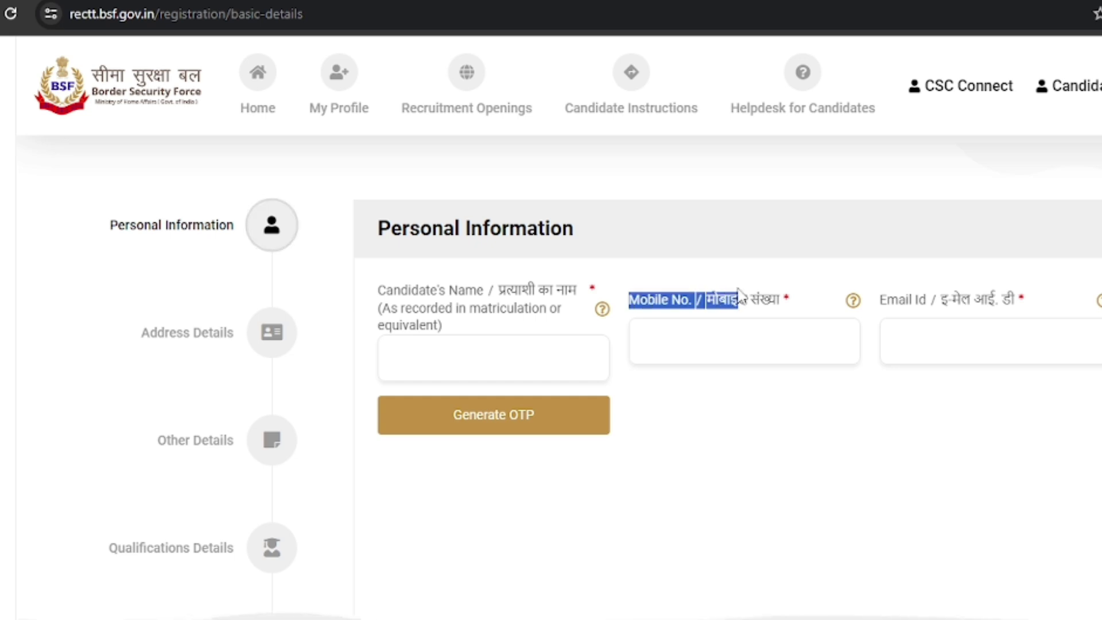
pyautogui.moveTo(897, 298); pyautogui.dragTo(1008, 295)
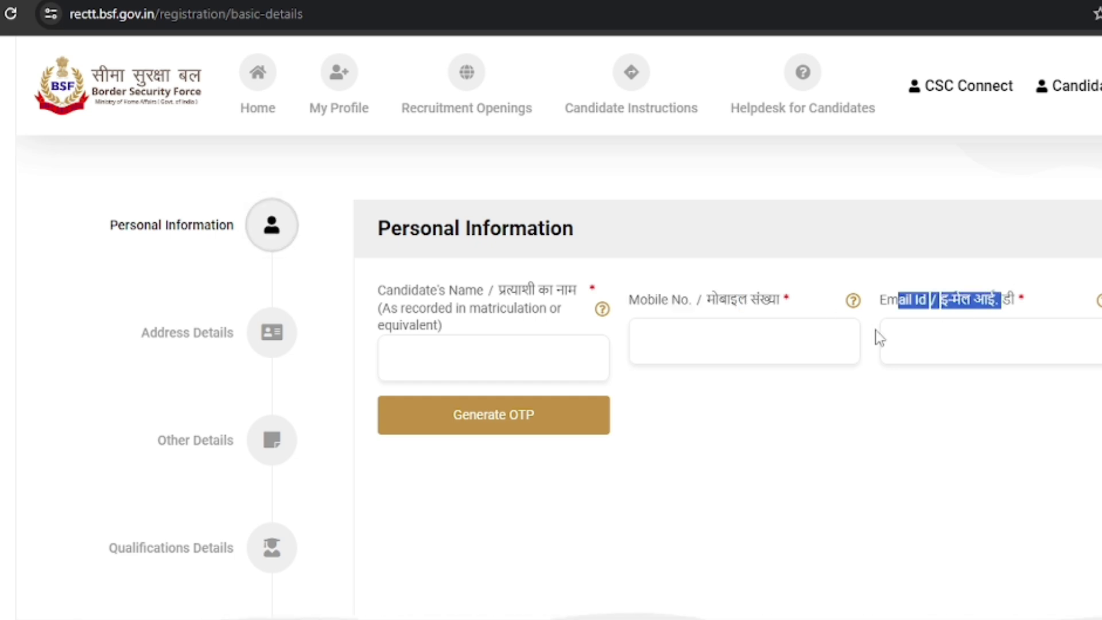
pyautogui.click(660, 450)
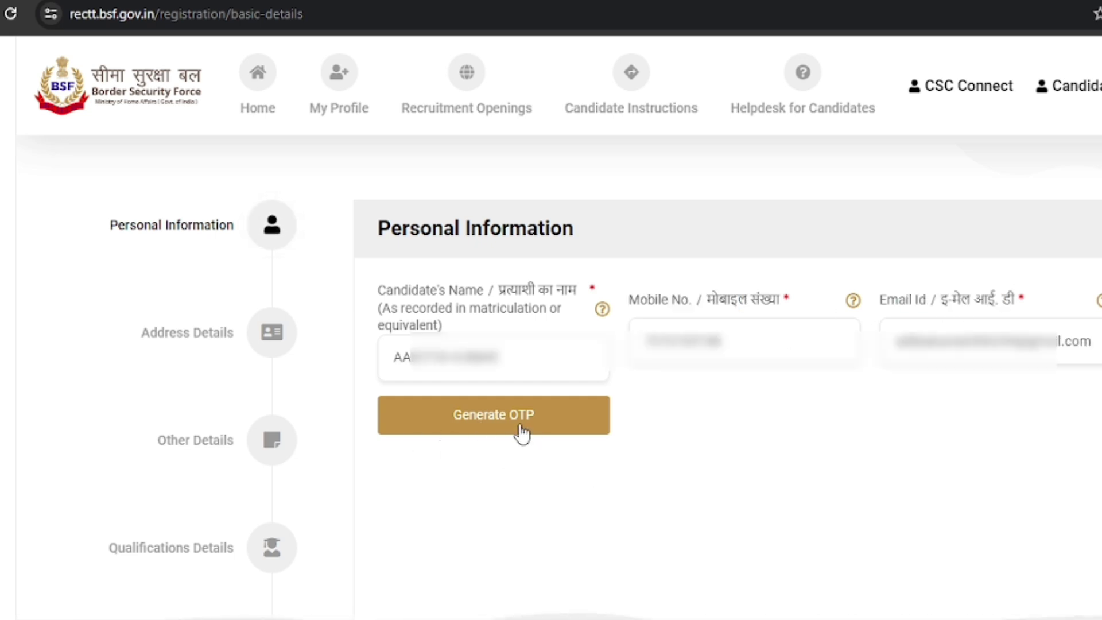
pyautogui.click(521, 435)
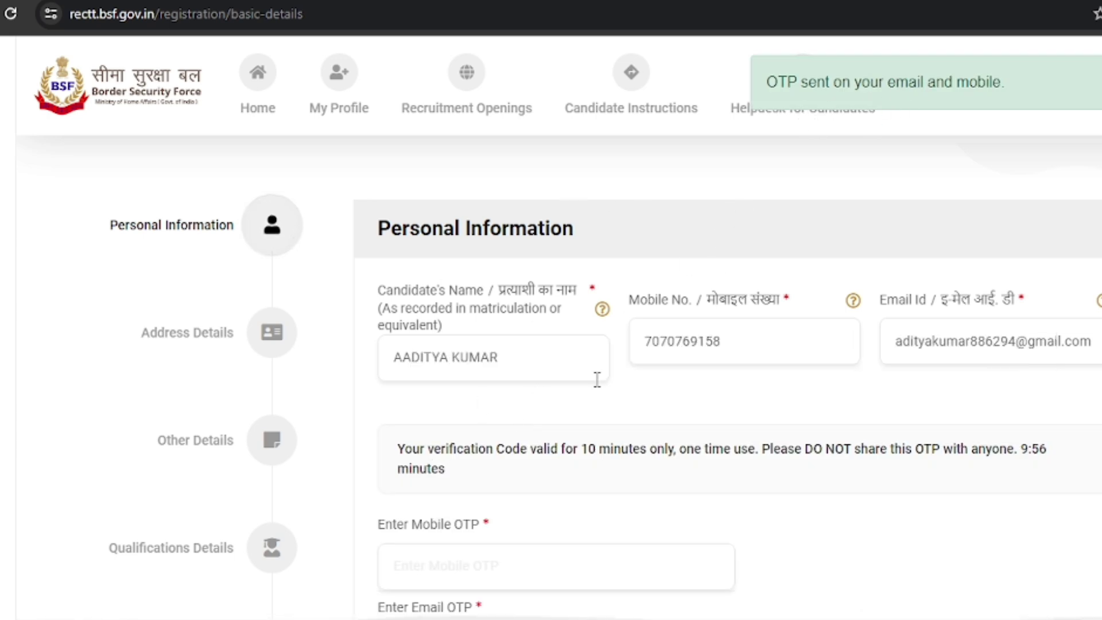
# - Enter the mobile OTP and the email OTP and submit them for verification
pyautogui.scroll(-3, 580, 374)
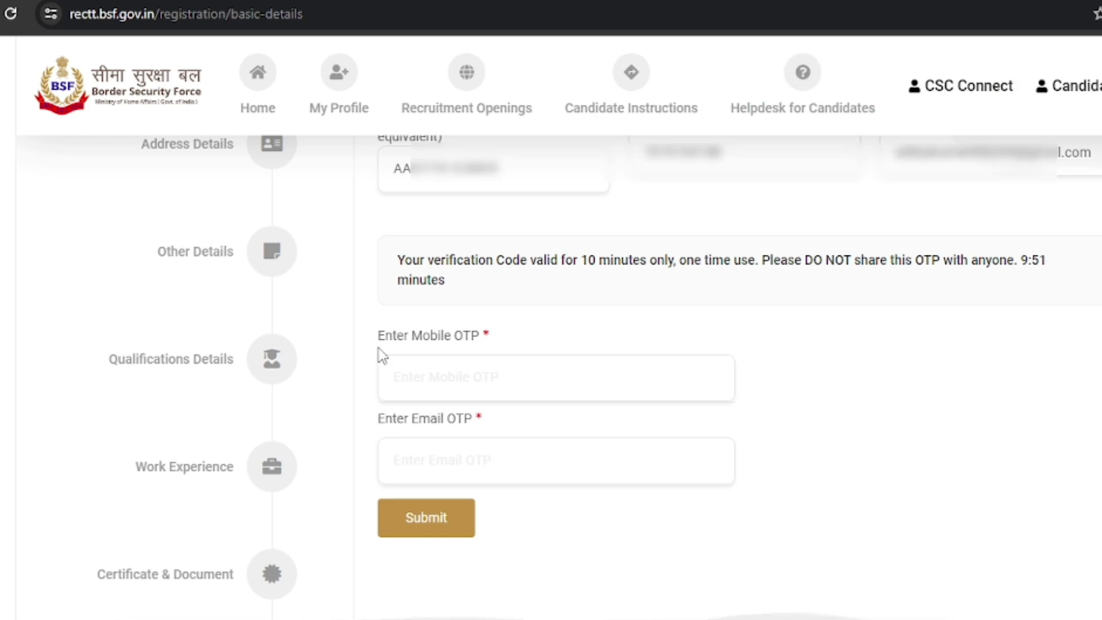
pyautogui.moveTo(381, 351); pyautogui.dragTo(497, 342)
pyautogui.moveTo(386, 422); pyautogui.dragTo(445, 422)
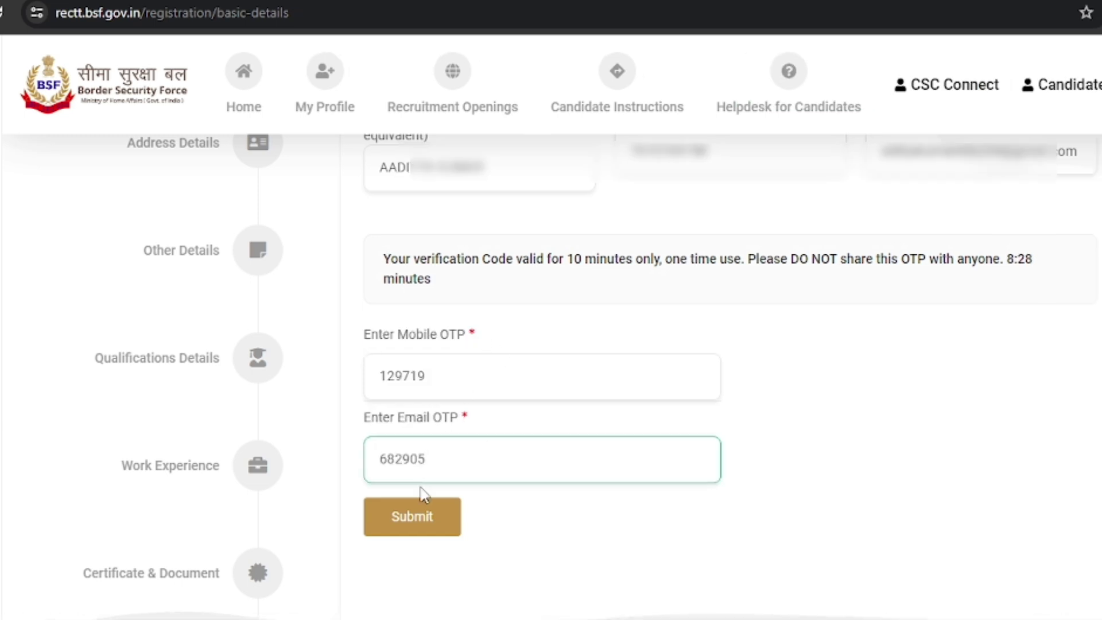
pyautogui.click(435, 524)
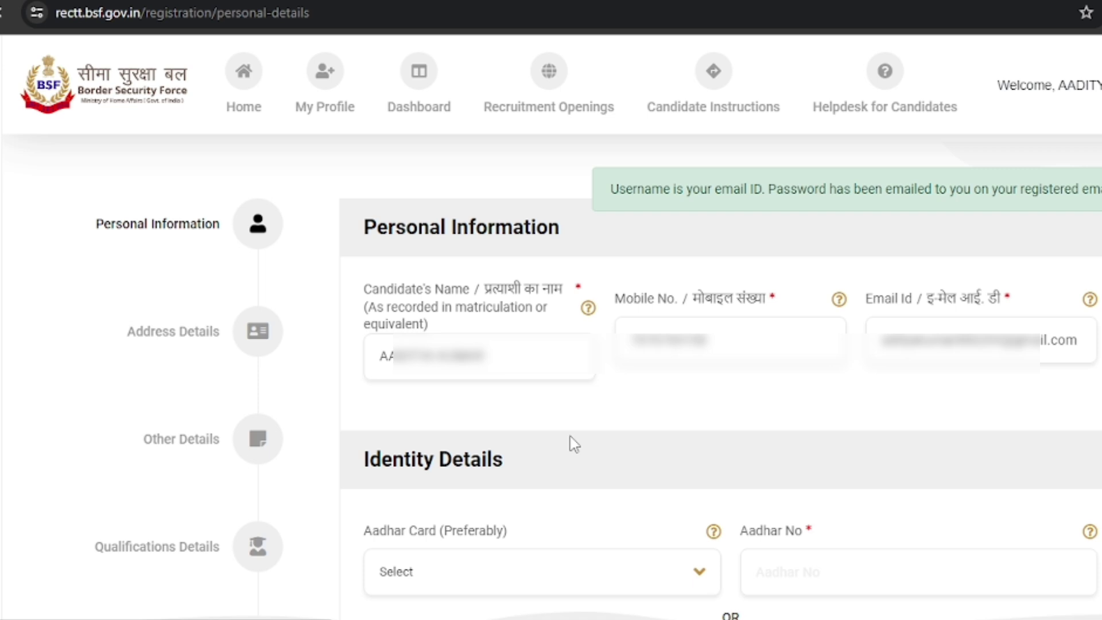
# - Examine the Identity Details section, covering the Aadhar card and number fields and the alternative identity type and certificate number fields
pyautogui.scroll(-3, 571, 443)
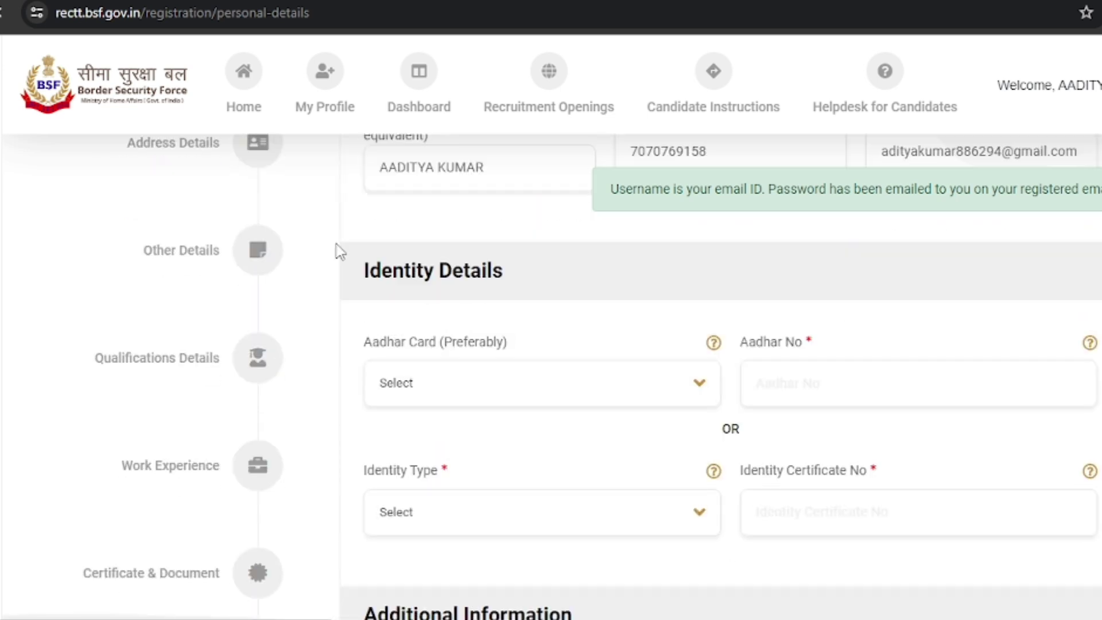
pyautogui.scroll(-2, 405, 270)
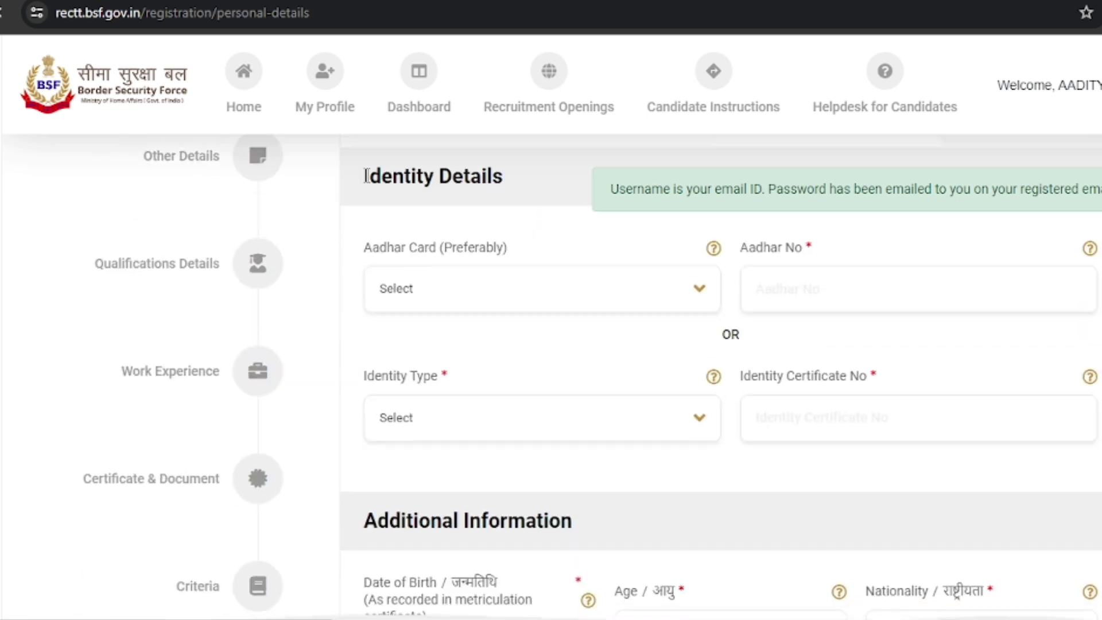
pyautogui.moveTo(366, 175); pyautogui.dragTo(505, 178)
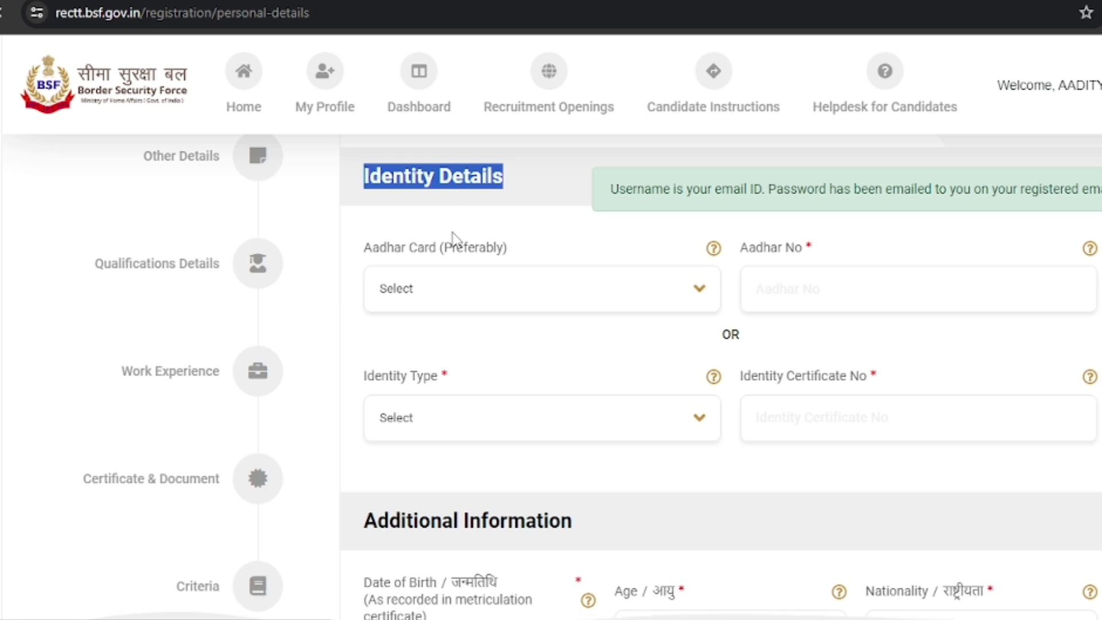
pyautogui.moveTo(374, 248); pyautogui.dragTo(479, 248)
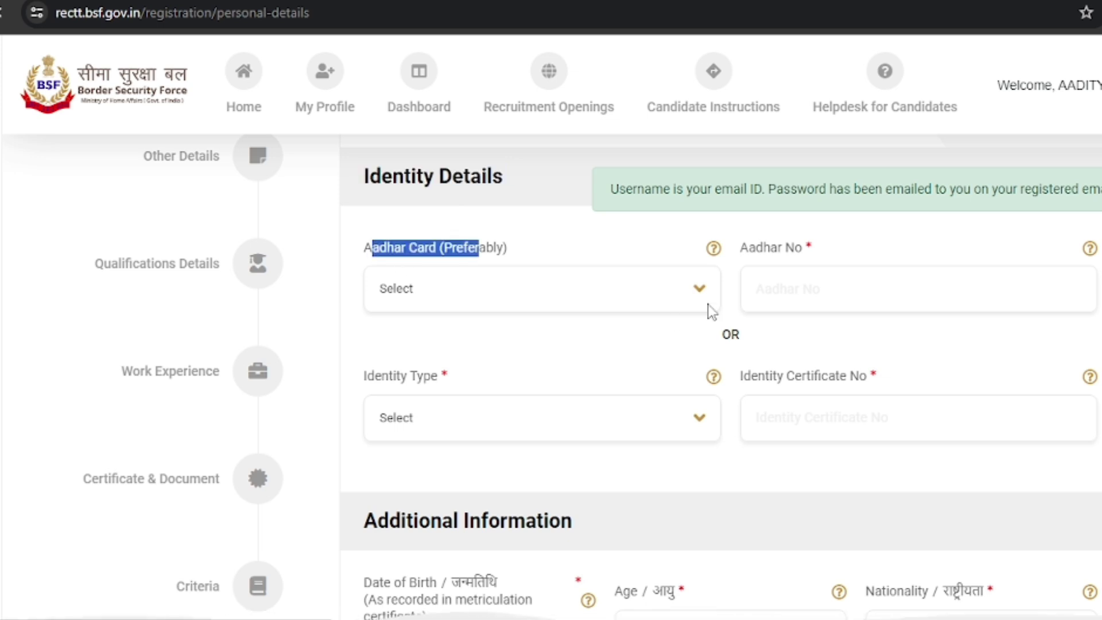
pyautogui.moveTo(753, 248); pyautogui.dragTo(828, 256)
pyautogui.moveTo(368, 376); pyautogui.dragTo(453, 387)
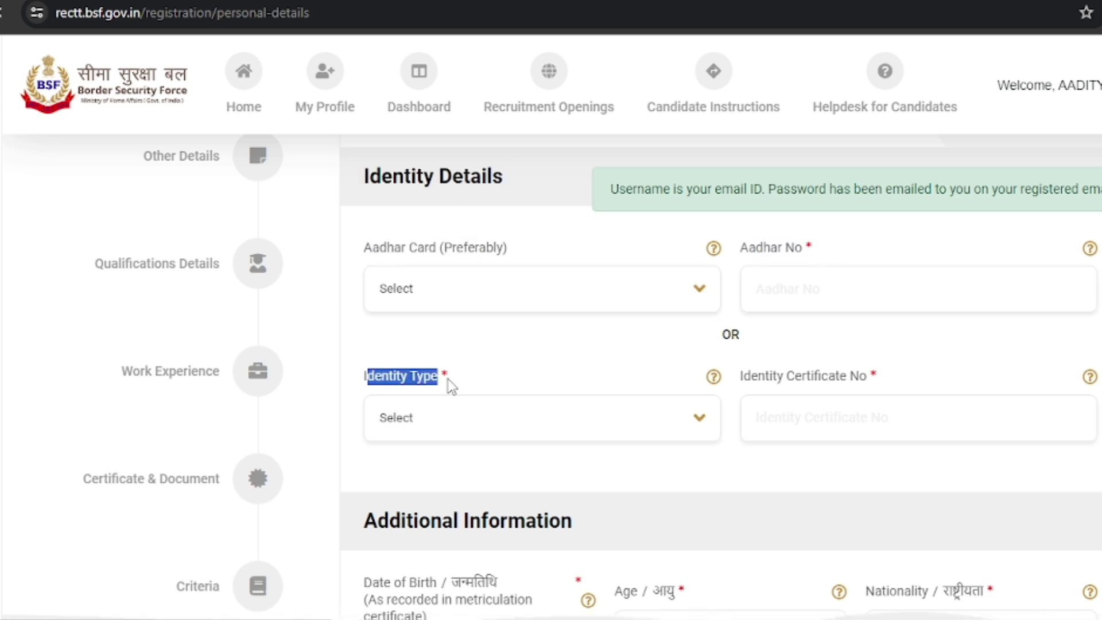
pyautogui.moveTo(752, 376); pyautogui.dragTo(862, 396)
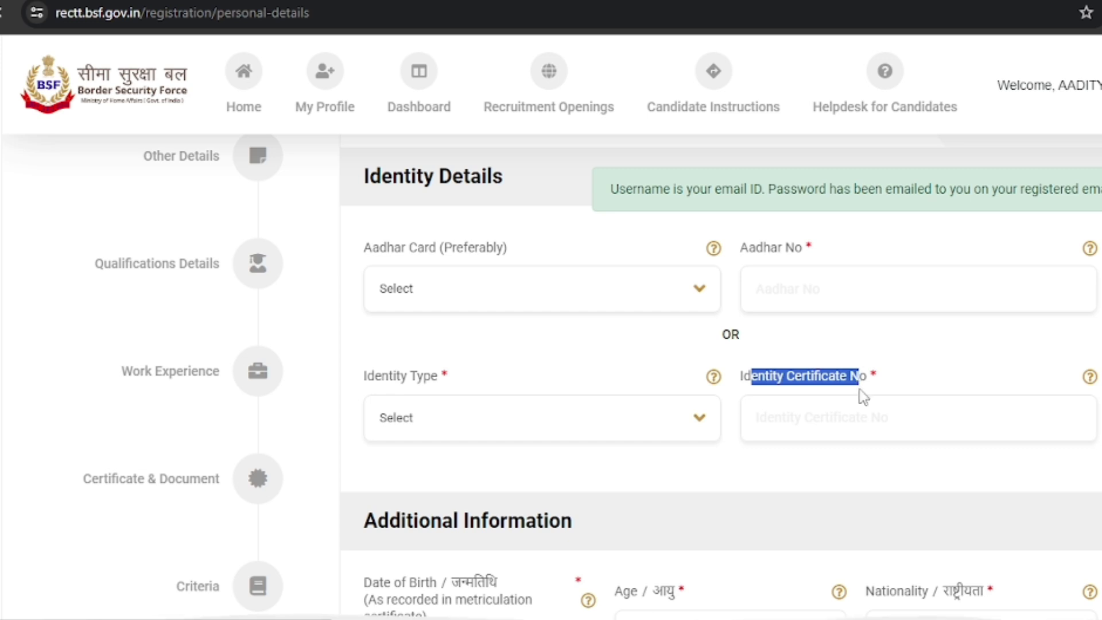
# - Examine the Additional Information section, covering date of birth, age, nationality, father's and mother's names, and permanent identification mark
pyautogui.moveTo(366, 521); pyautogui.dragTo(549, 522)
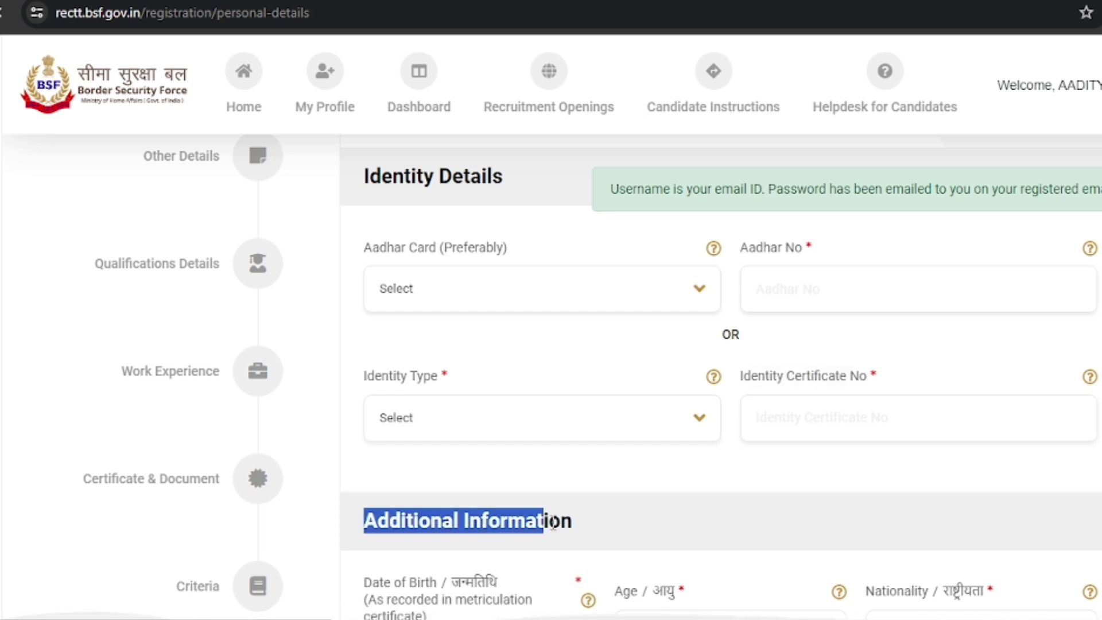
pyautogui.scroll(-3, 602, 502)
pyautogui.scroll(-2, 602, 501)
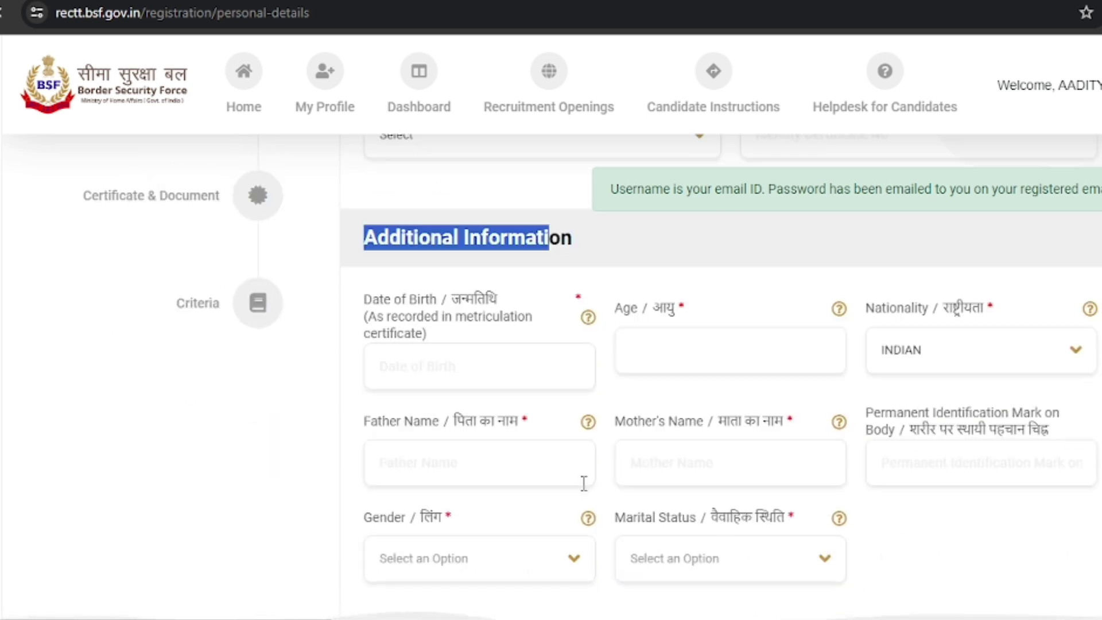
pyautogui.moveTo(370, 299); pyautogui.dragTo(513, 310)
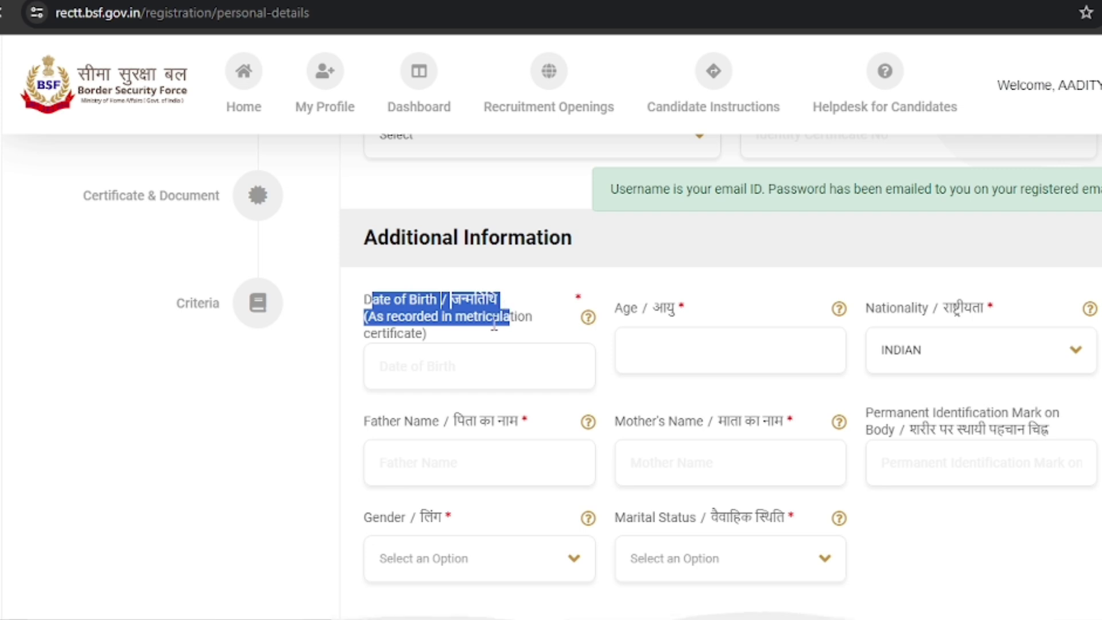
pyautogui.moveTo(614, 308); pyautogui.dragTo(667, 308)
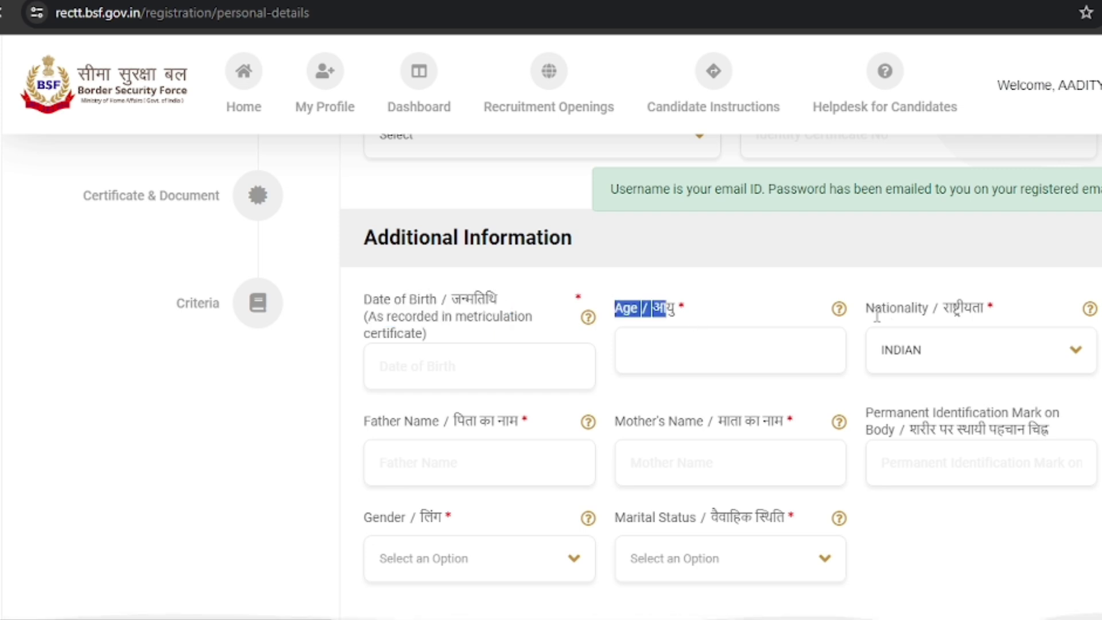
pyautogui.moveTo(873, 308); pyautogui.dragTo(1008, 308)
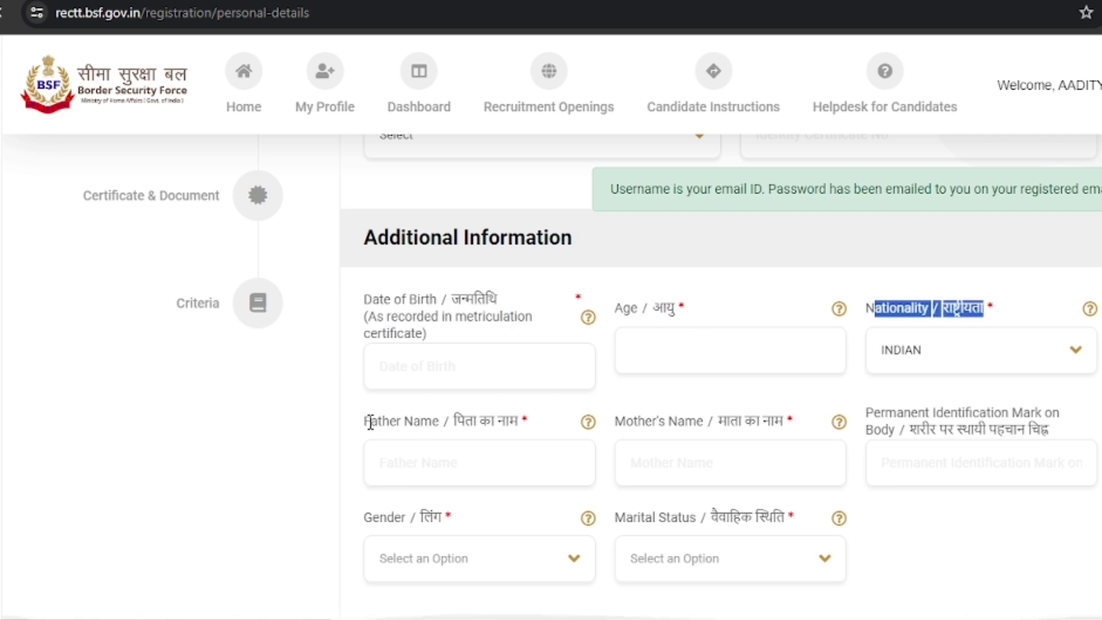
pyautogui.moveTo(370, 421); pyautogui.dragTo(508, 422)
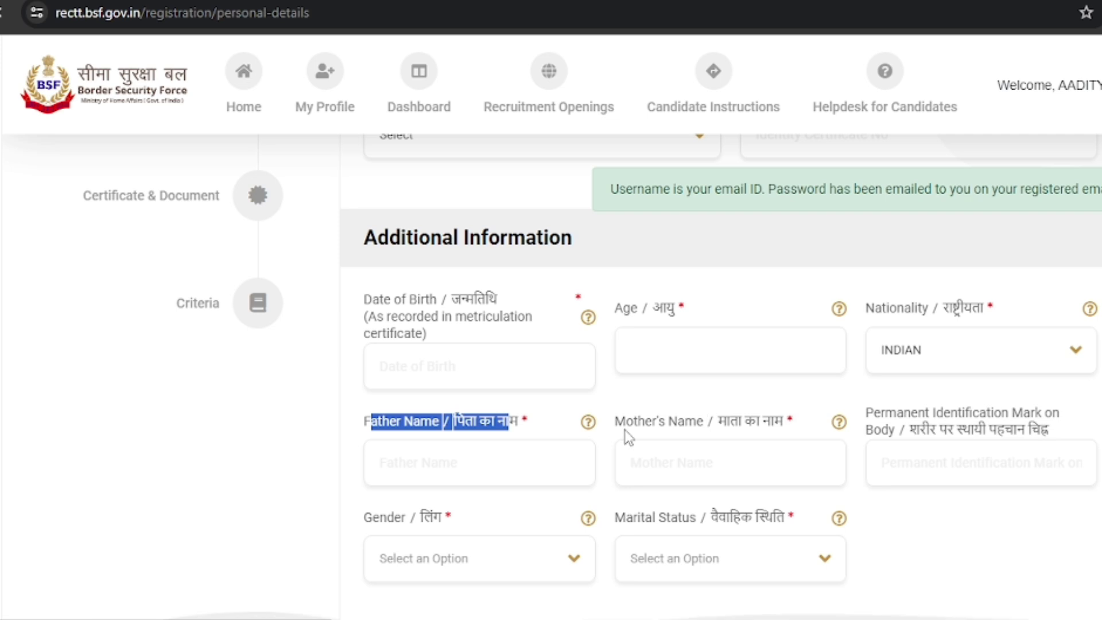
pyautogui.moveTo(615, 421); pyautogui.dragTo(775, 421)
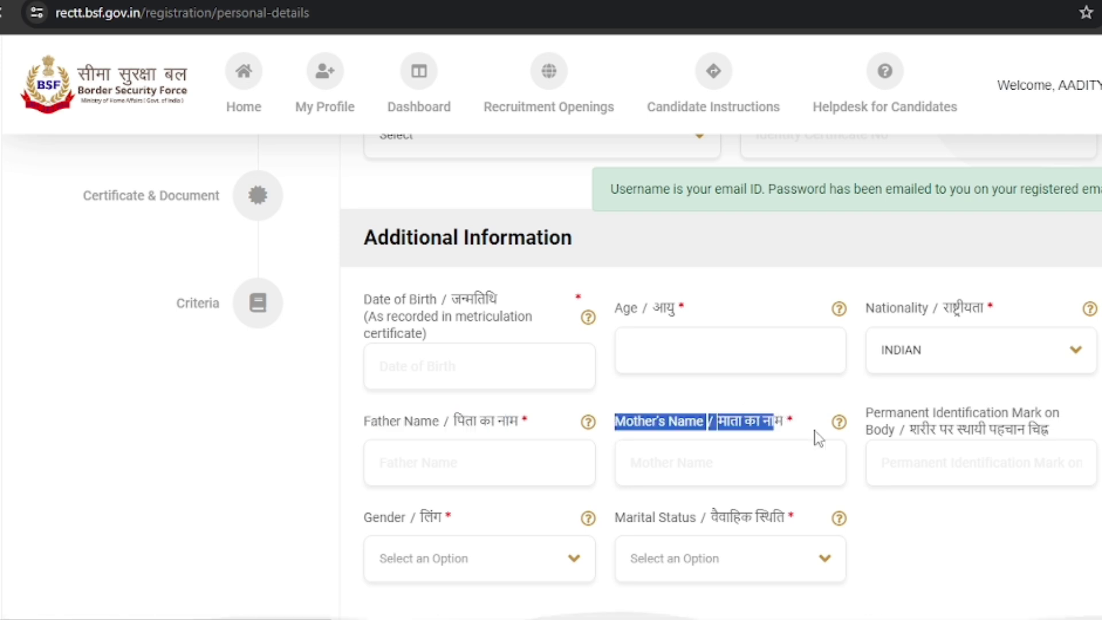
pyautogui.moveTo(872, 412); pyautogui.dragTo(1036, 413)
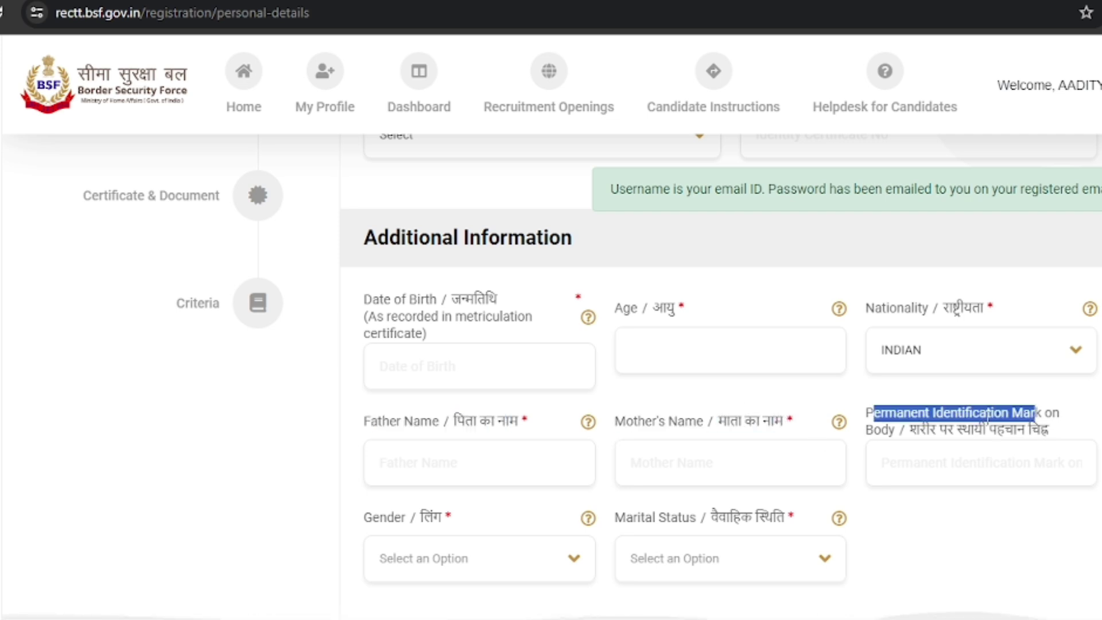
pyautogui.click(970, 415)
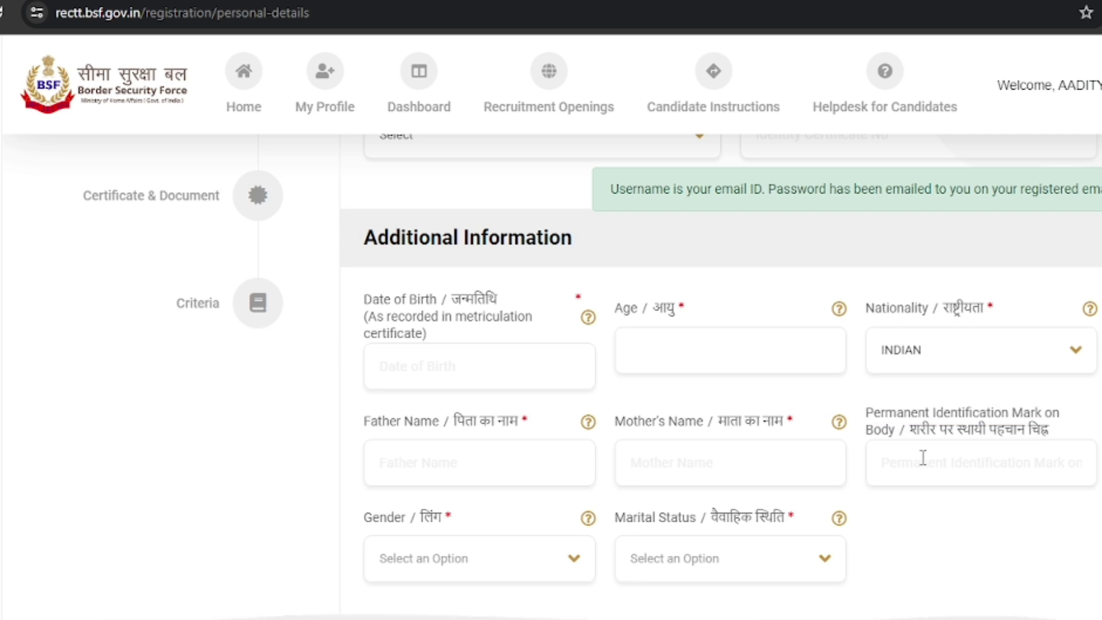
pyautogui.moveTo(920, 429); pyautogui.dragTo(1040, 429)
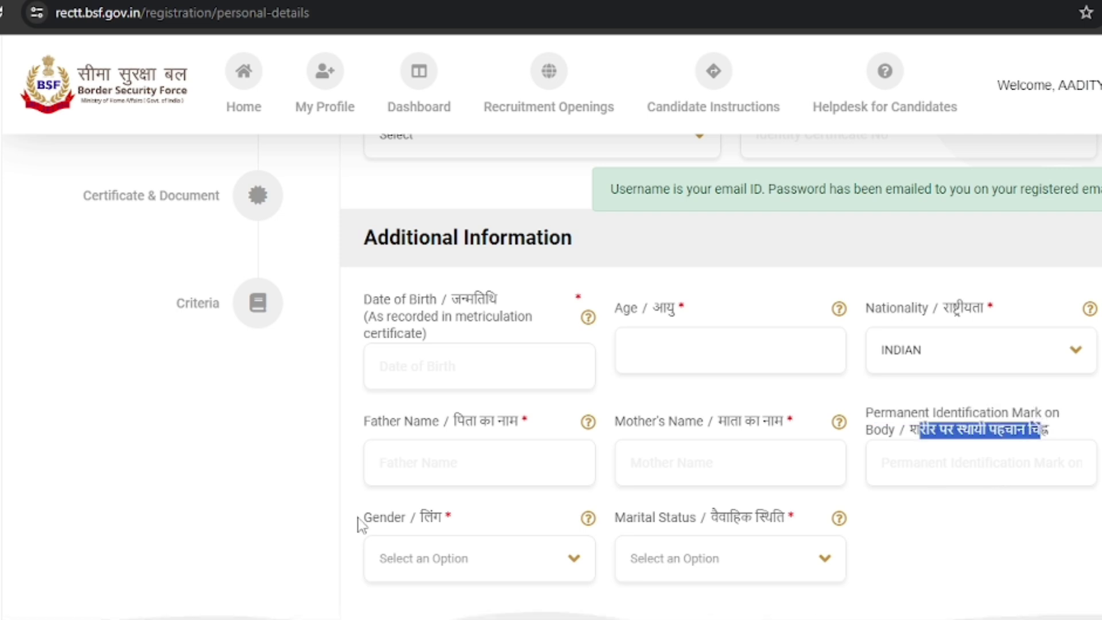
# - Set the candidate's gender to MALE and marital status to UNMARRIED
pyautogui.moveTo(363, 517); pyautogui.dragTo(459, 516)
pyautogui.click(550, 560)
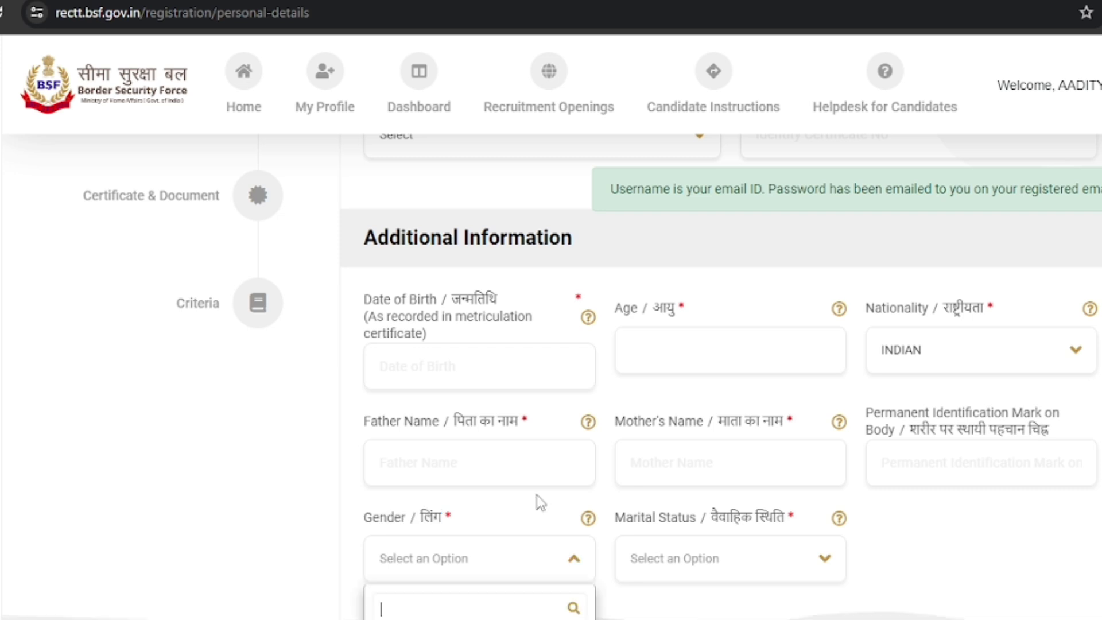
pyautogui.scroll(-3, 539, 502)
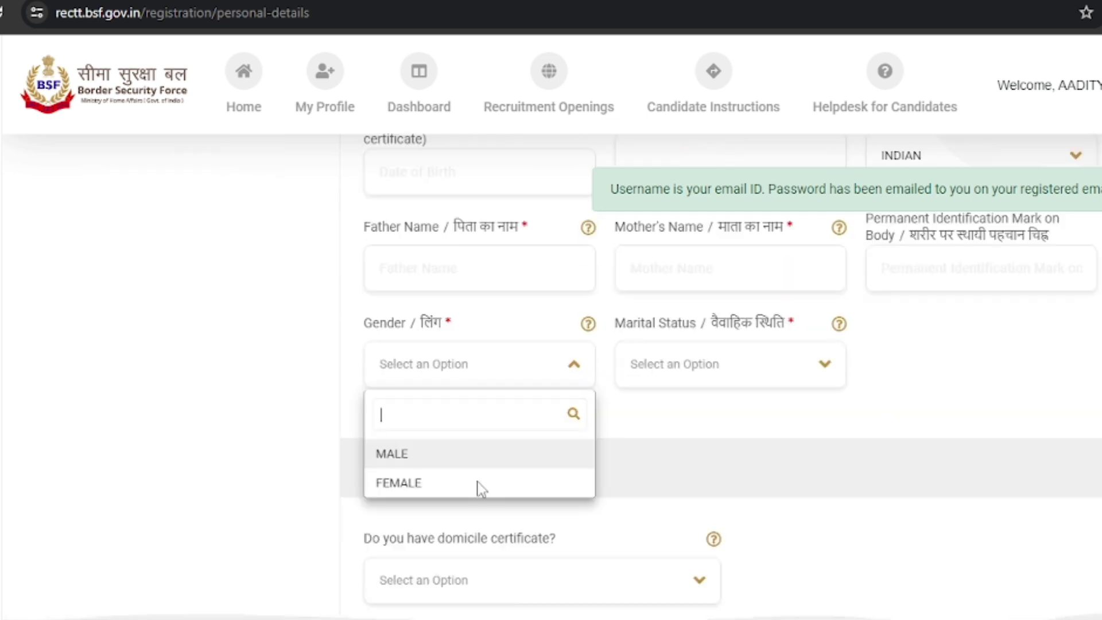
pyautogui.scroll(-1, 442, 430)
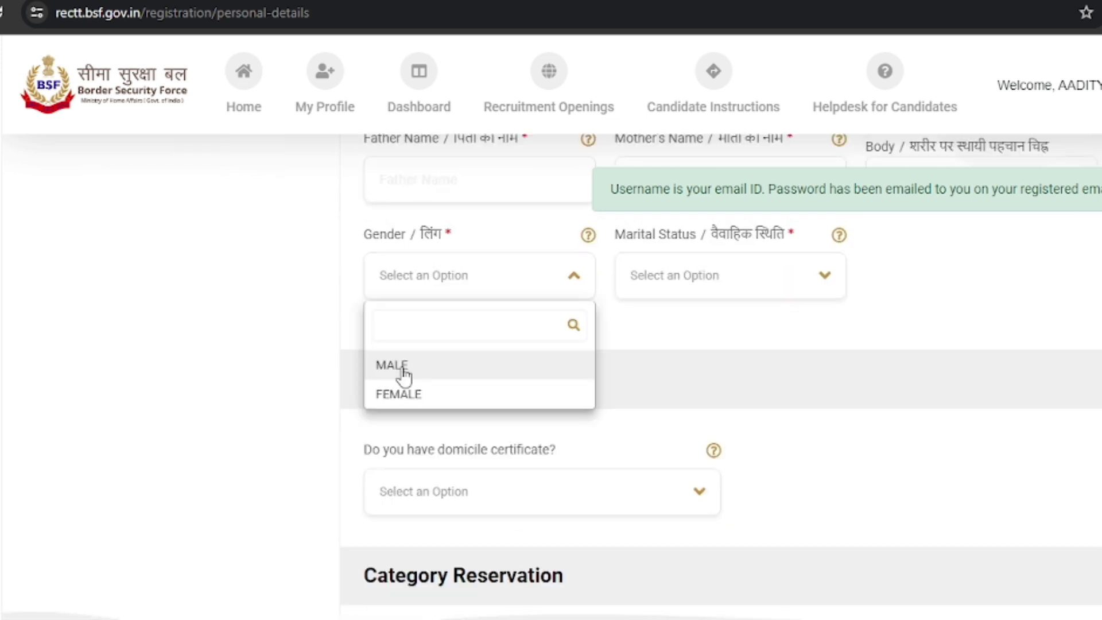
pyautogui.click(402, 368)
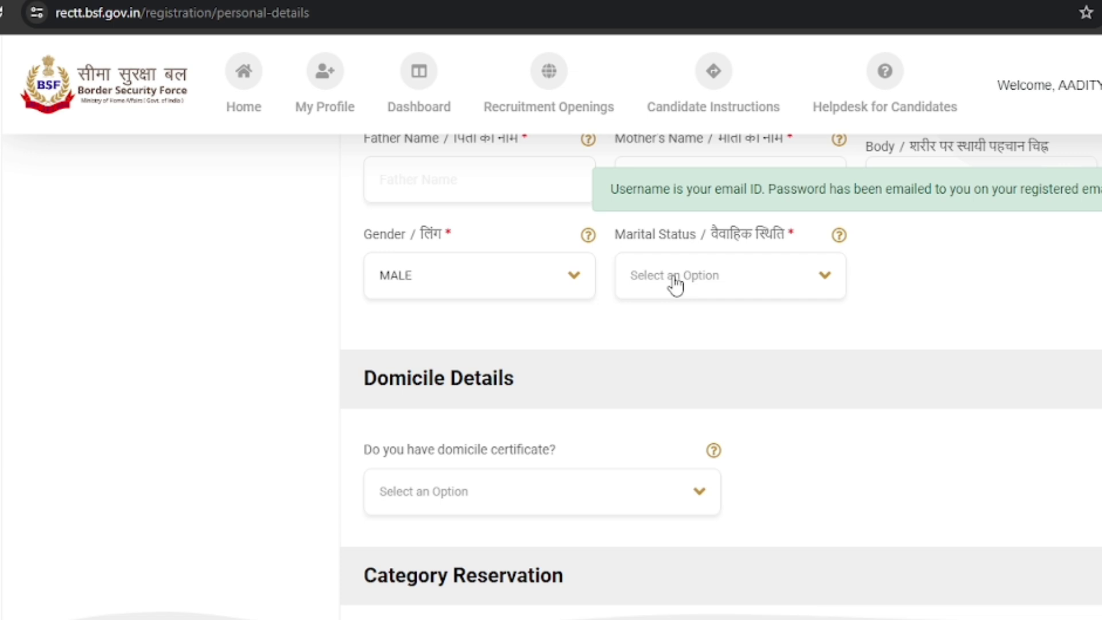
pyautogui.moveTo(626, 234); pyautogui.dragTo(1014, 232)
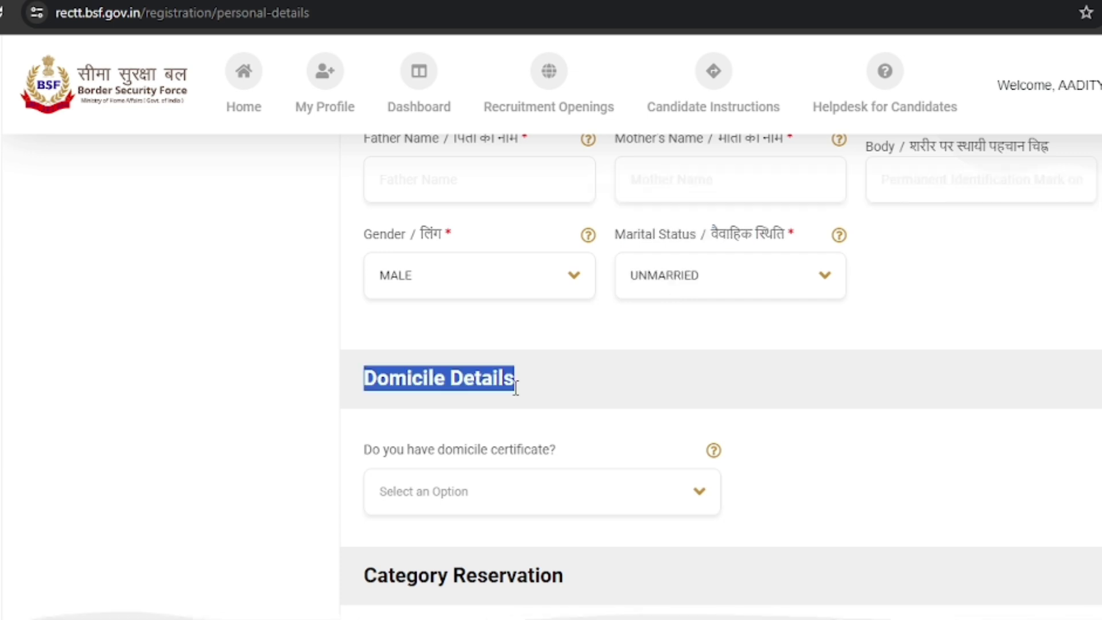
# - In Domicile Details, declare a domicile certificate with Yes and choose BIHAR as the issuing state
pyautogui.scroll(-1, 568, 402)
pyautogui.click(620, 411)
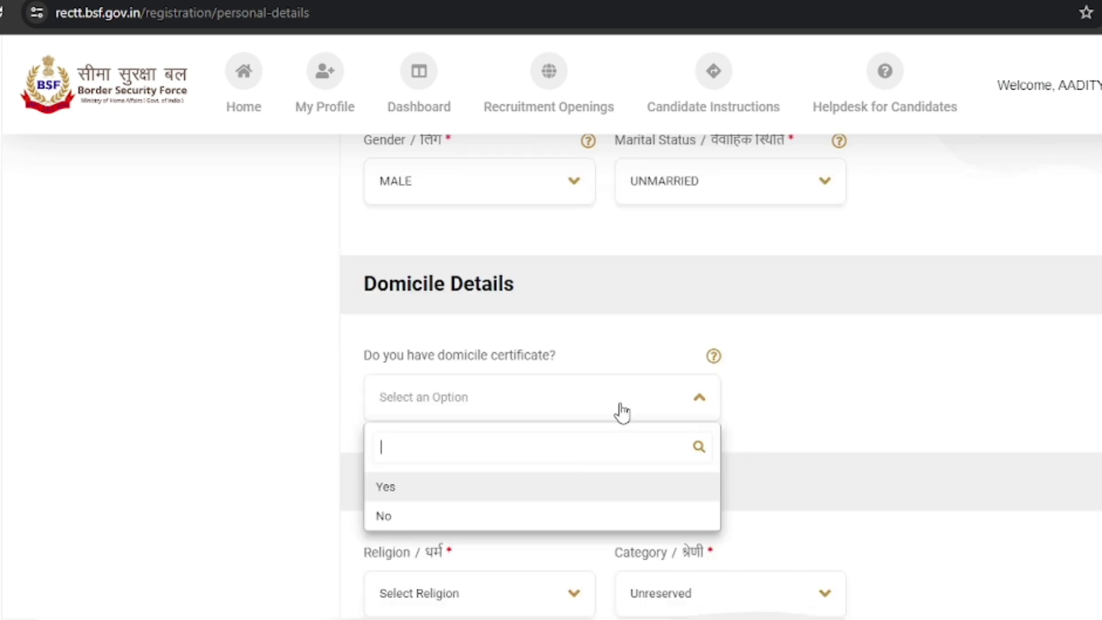
pyautogui.click(551, 497)
pyautogui.scroll(-1, 485, 409)
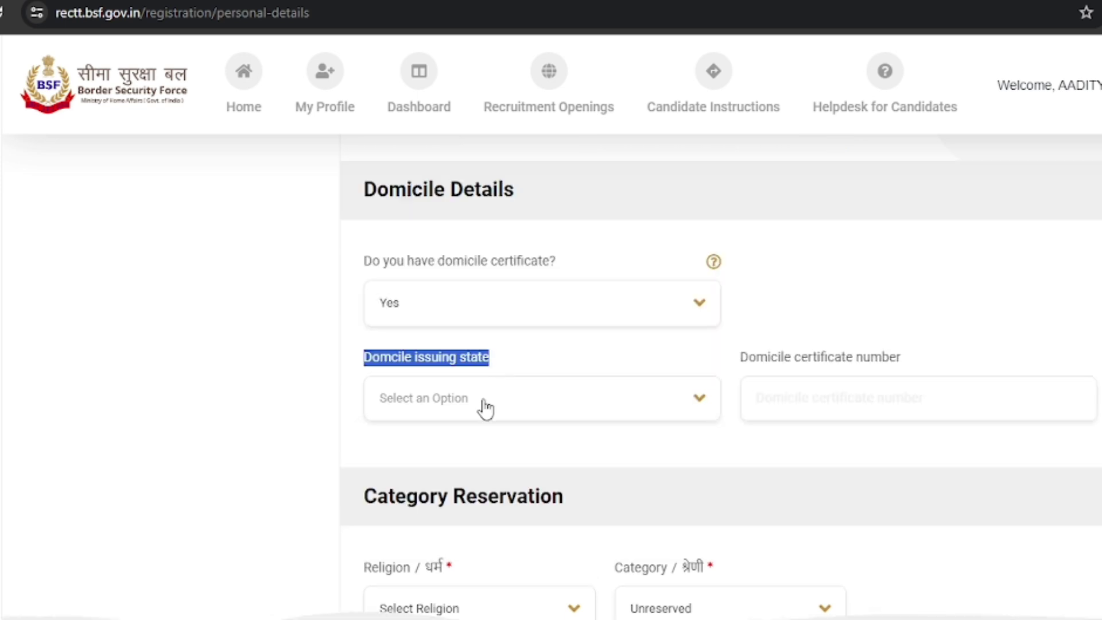
pyautogui.click(485, 409)
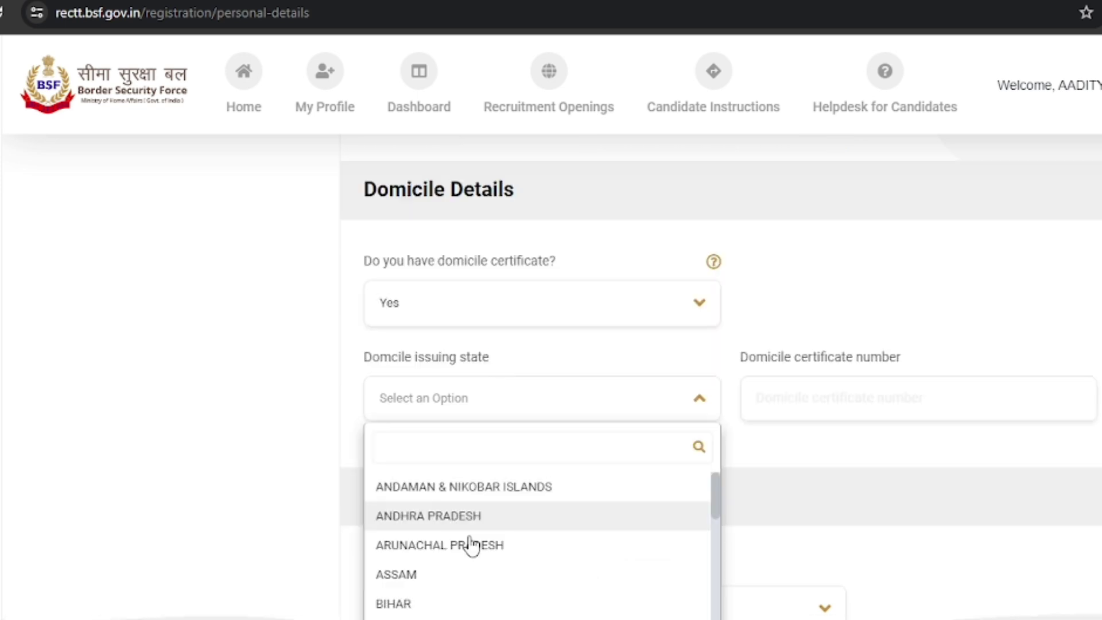
pyautogui.click(465, 603)
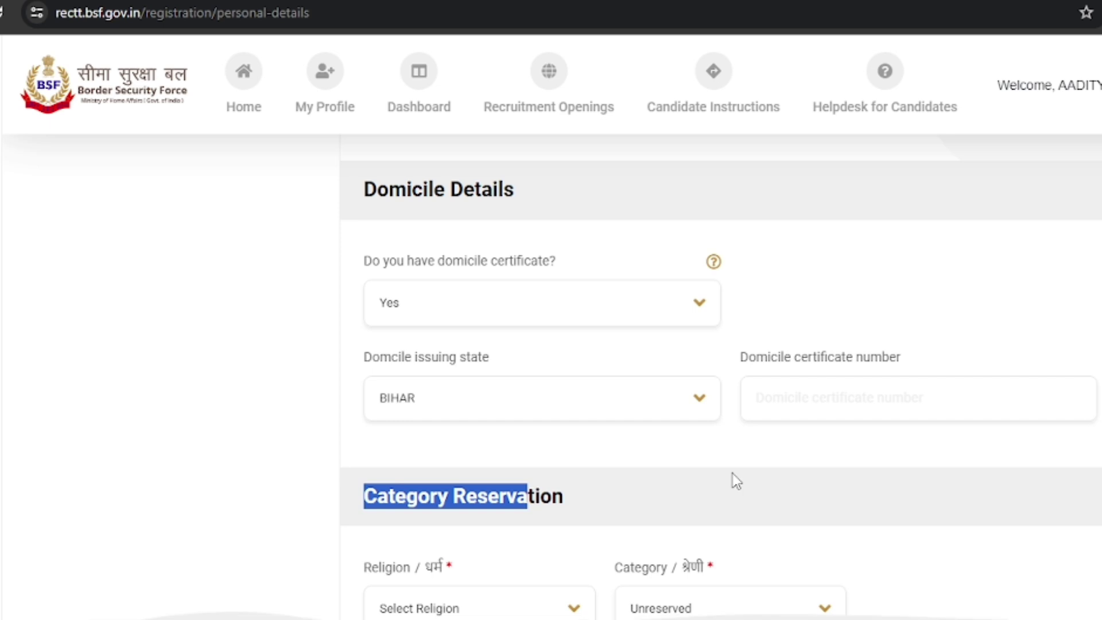
# - In Category Reservation, set the religion to Hindu and the category to SC, and review the certificate fields
pyautogui.scroll(-5, 732, 473)
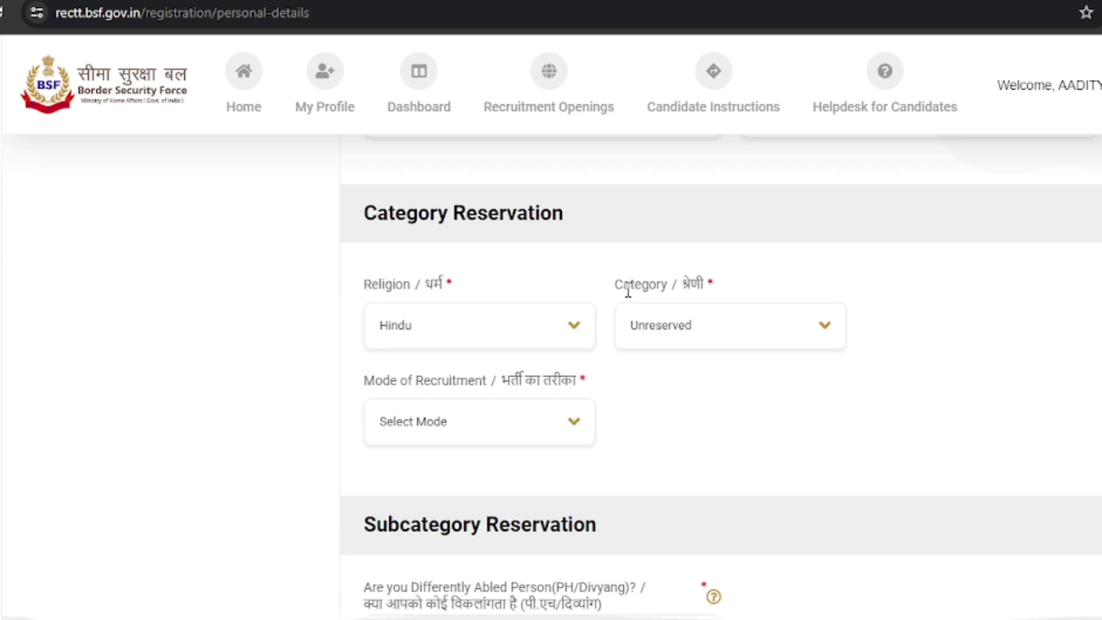
pyautogui.moveTo(623, 285); pyautogui.dragTo(725, 298)
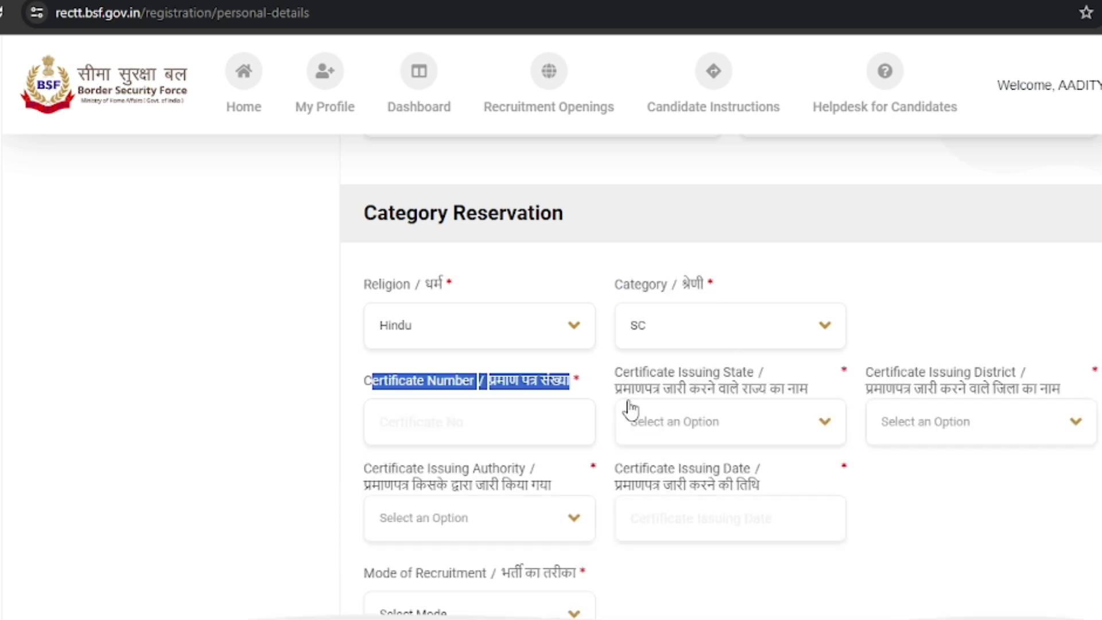
pyautogui.moveTo(623, 372); pyautogui.dragTo(763, 400)
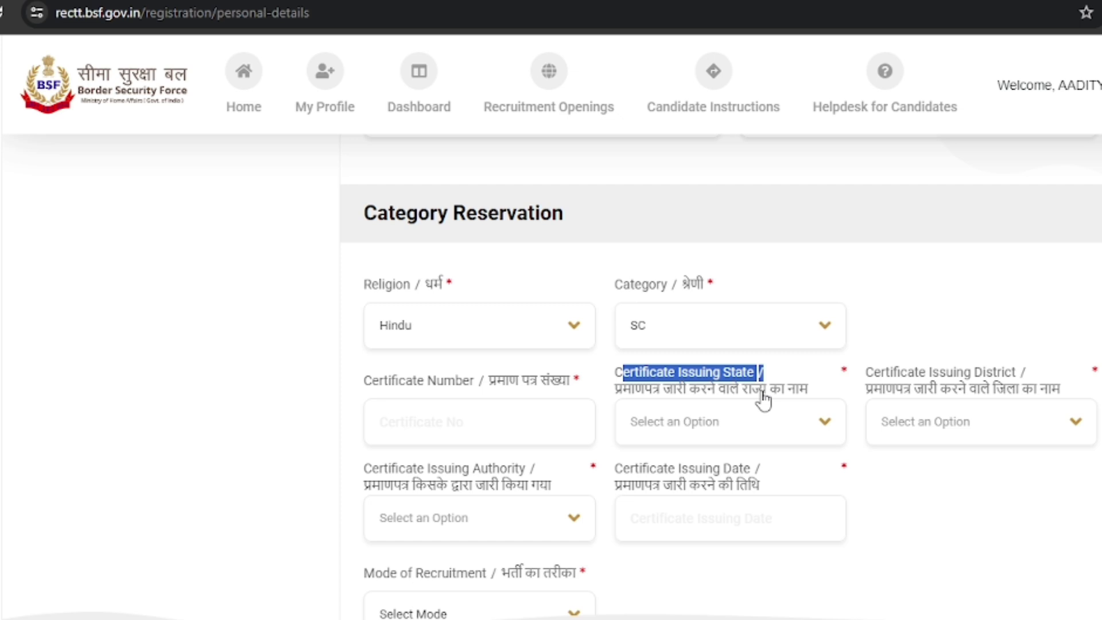
pyautogui.moveTo(364, 486); pyautogui.dragTo(528, 485)
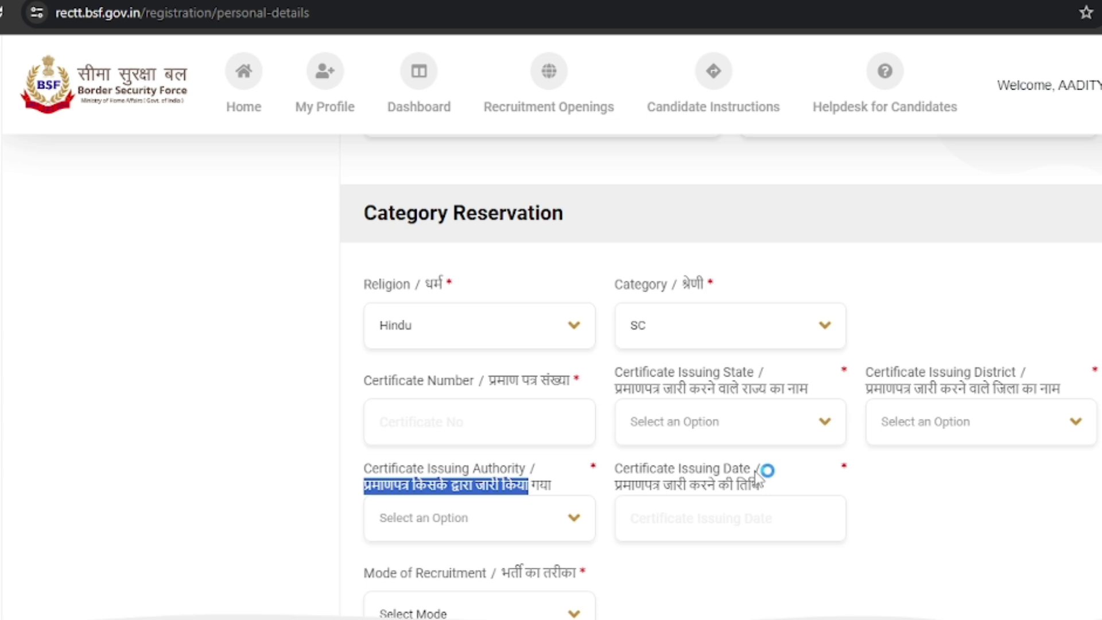
# - Change the category to OBC and answer Yes to belonging to the Non-creamy Layer
pyautogui.click(729, 325)
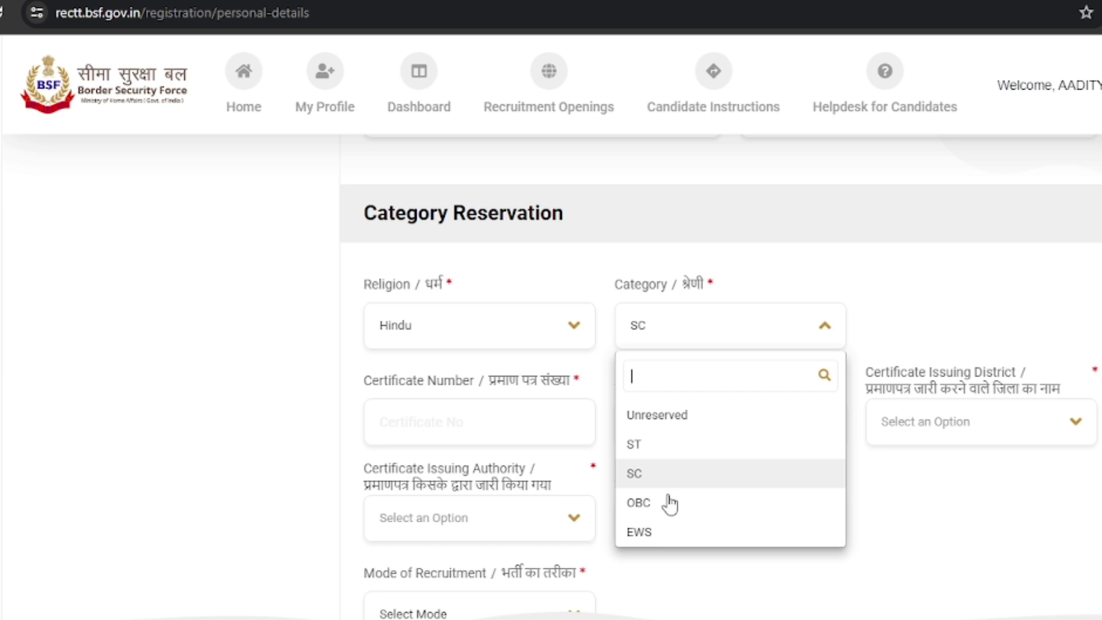
pyautogui.click(669, 504)
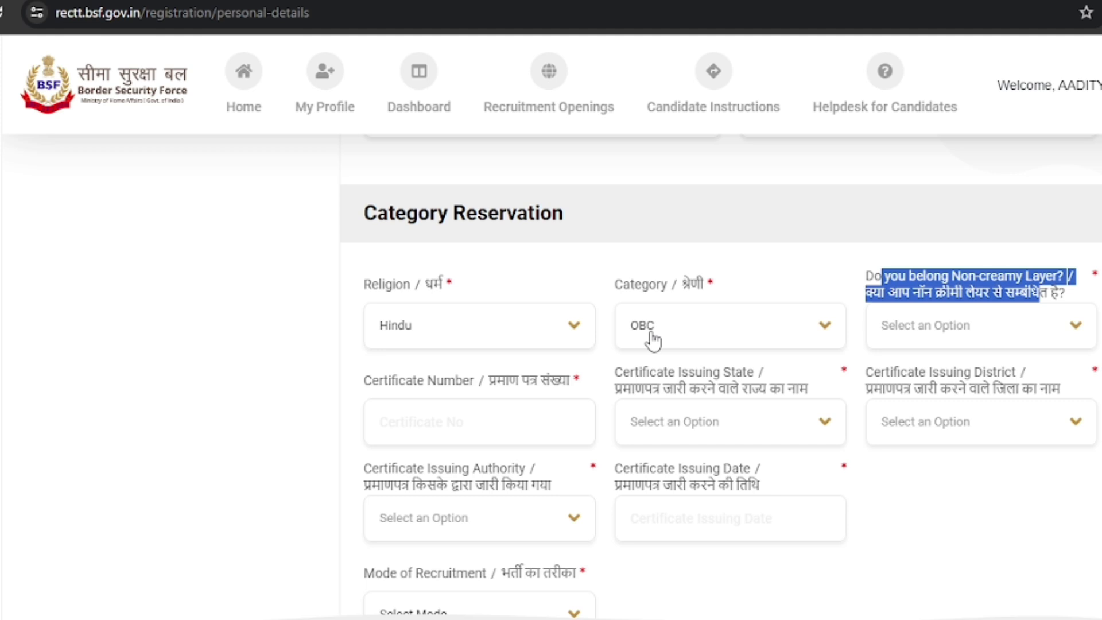
pyautogui.click(933, 325)
pyautogui.click(938, 418)
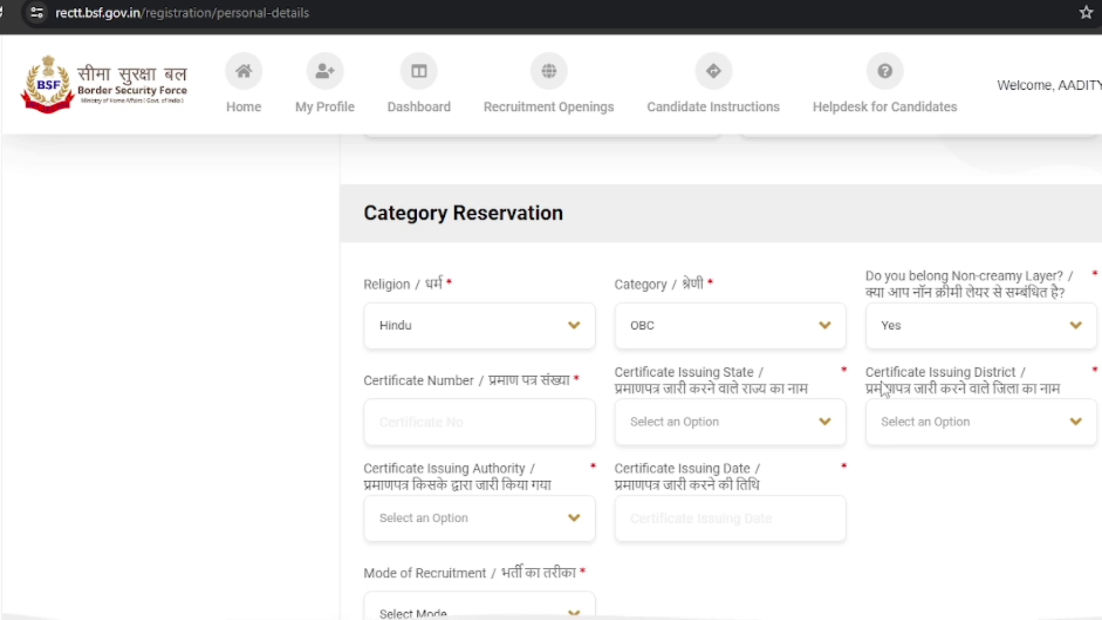
# - Examine the caste certificate's issuing district options and its issuing authority and issuing date fields
pyautogui.moveTo(886, 388); pyautogui.dragTo(1039, 389)
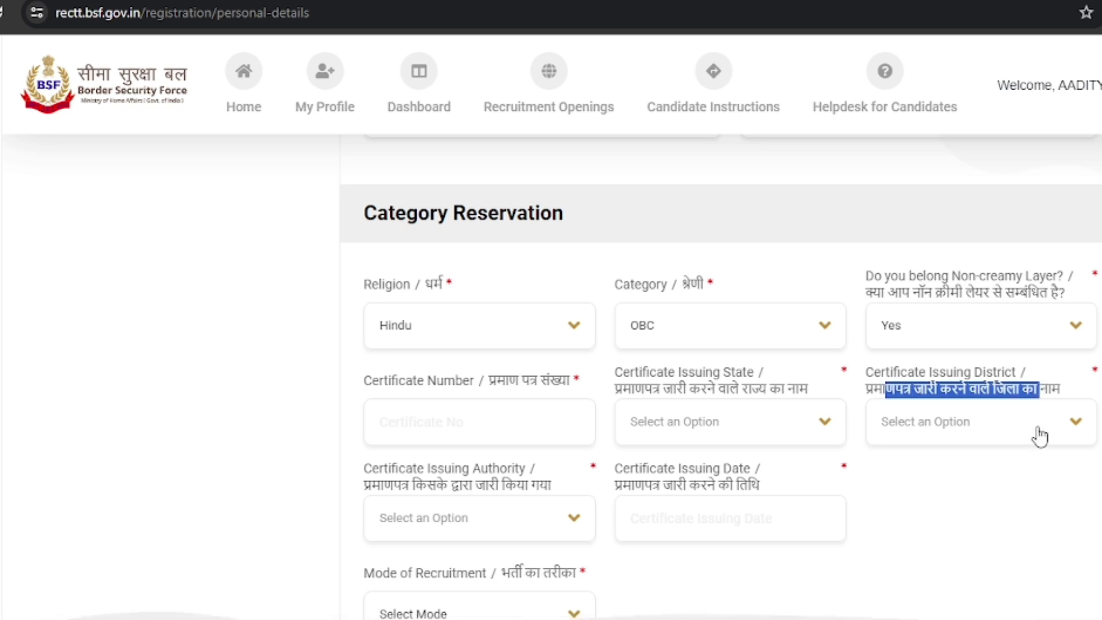
pyautogui.click(981, 439)
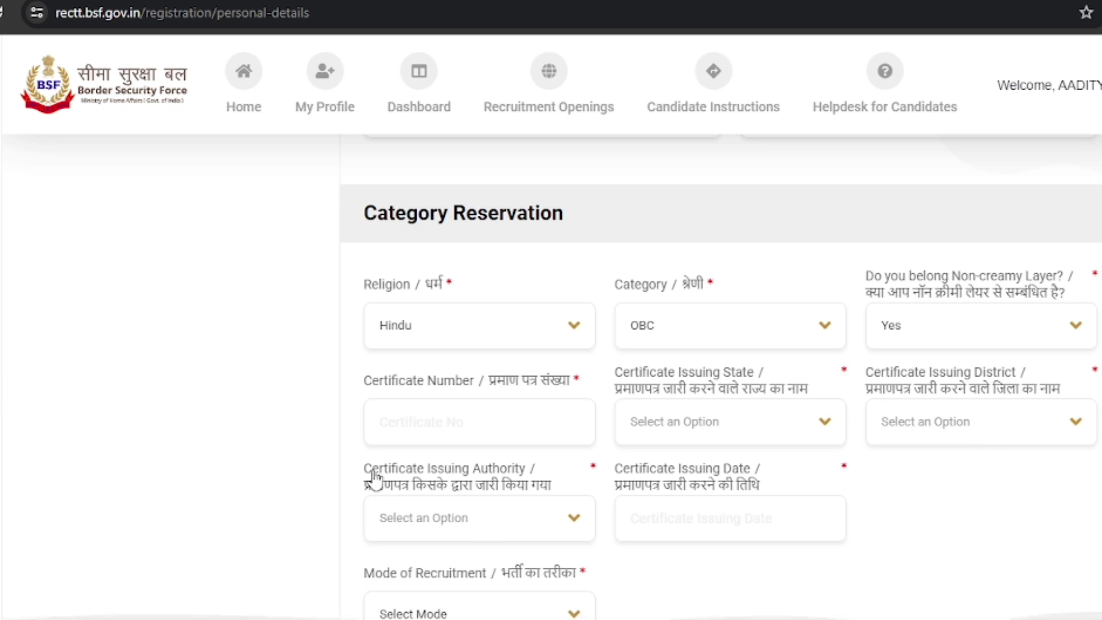
pyautogui.click(976, 422)
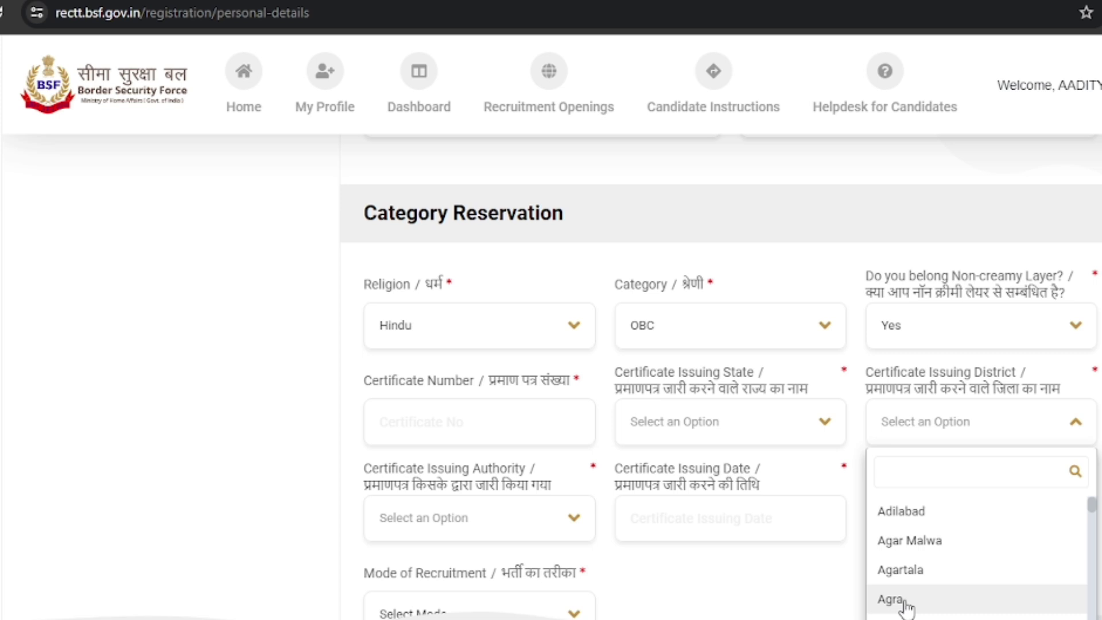
pyautogui.scroll(-3, 906, 603)
pyautogui.click(603, 450)
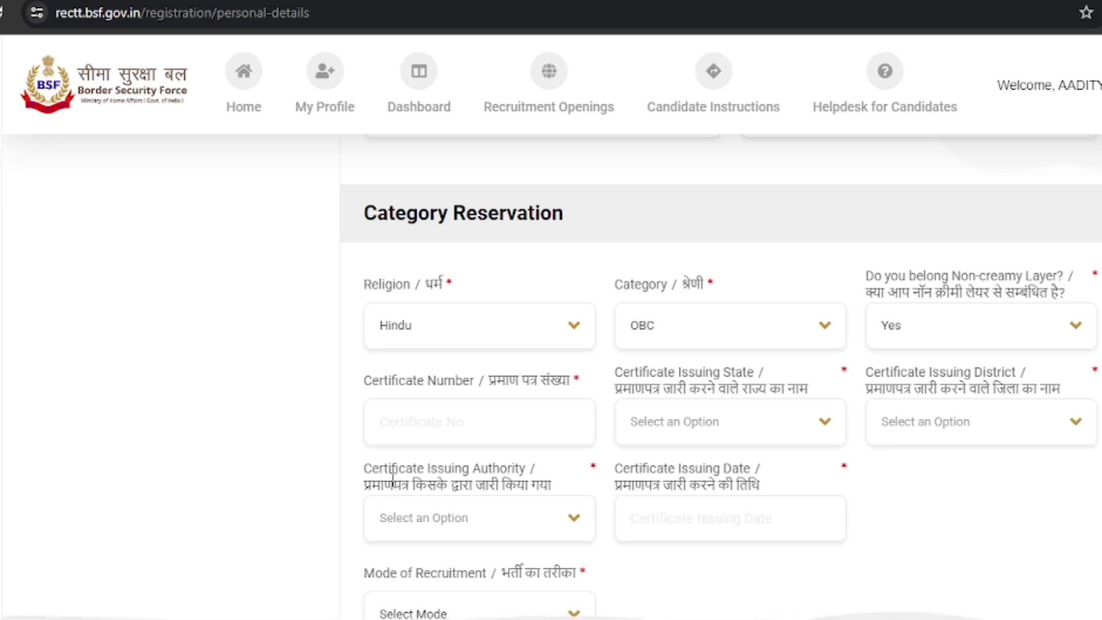
pyautogui.moveTo(507, 468); pyautogui.dragTo(740, 470)
pyautogui.scroll(-2, 408, 475)
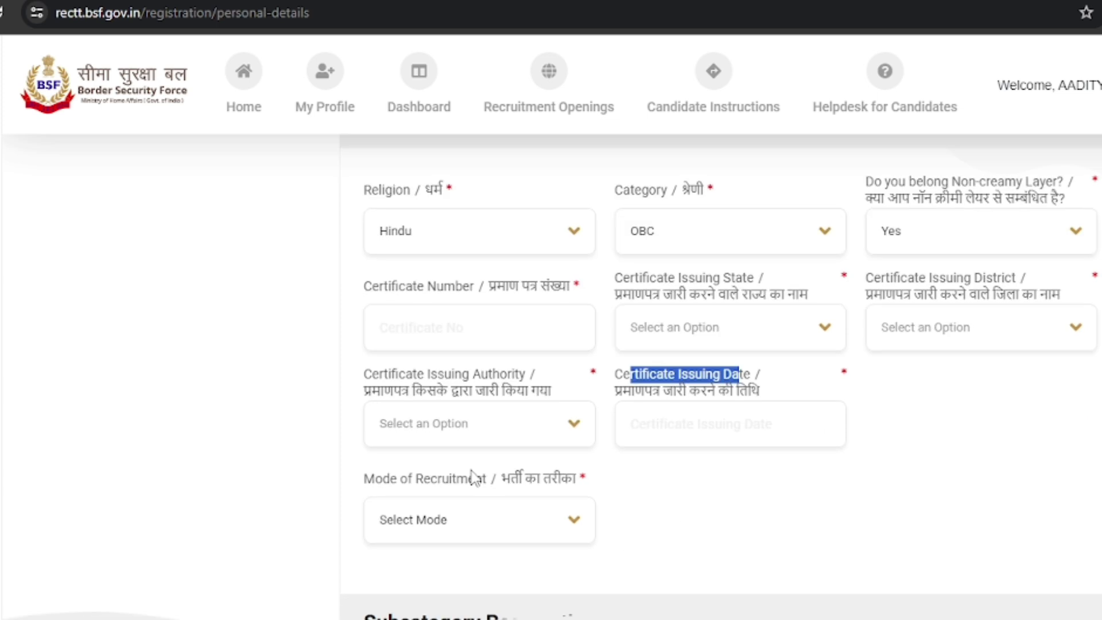
# - In Category Reservation, examine the available options for the Mode of Recruitment without choosing one
pyautogui.moveTo(377, 478); pyautogui.dragTo(576, 481)
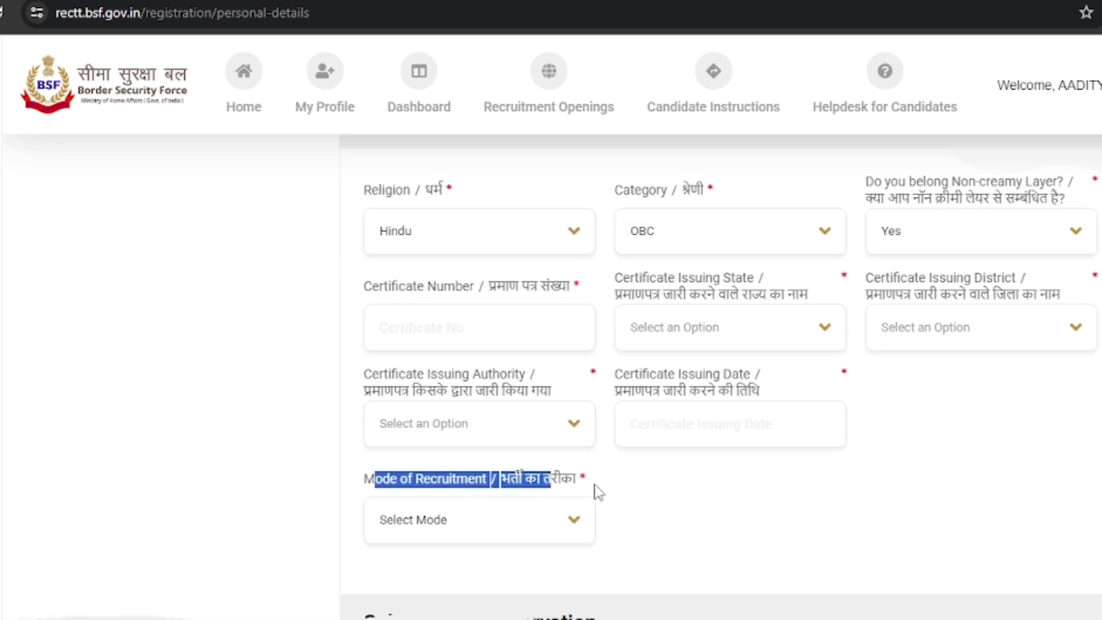
pyautogui.click(488, 530)
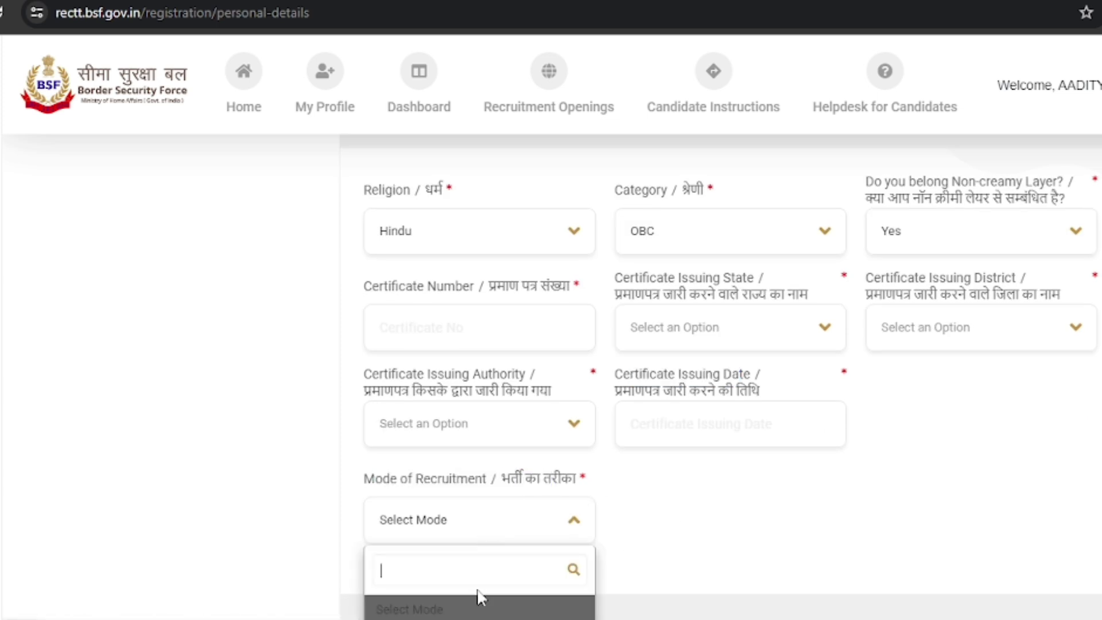
pyautogui.scroll(-5, 479, 597)
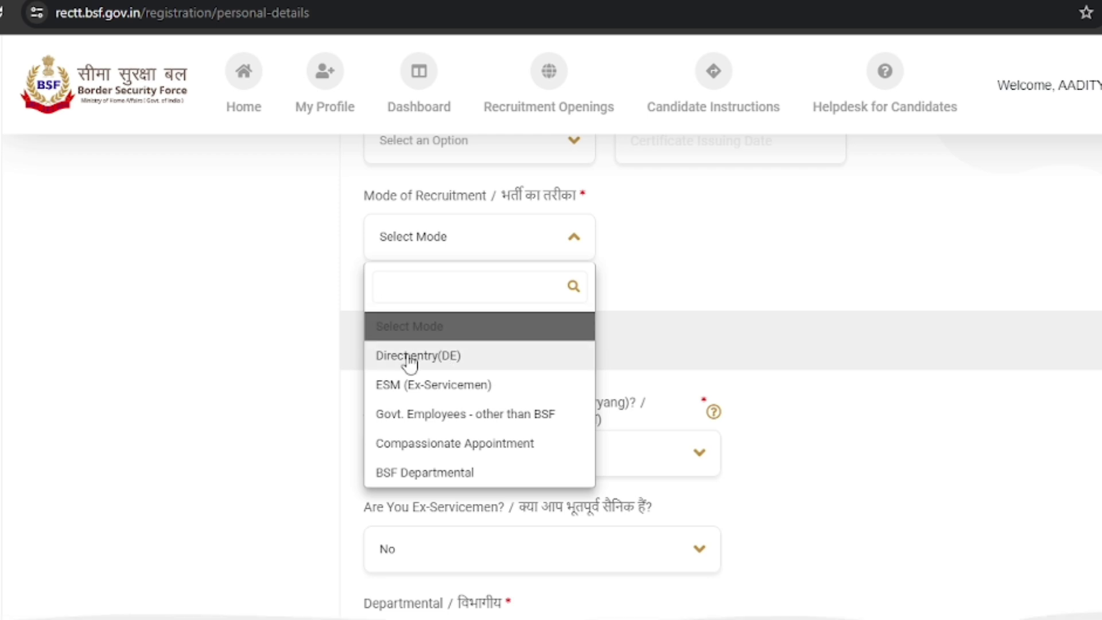
pyautogui.click(573, 246)
pyautogui.click(574, 248)
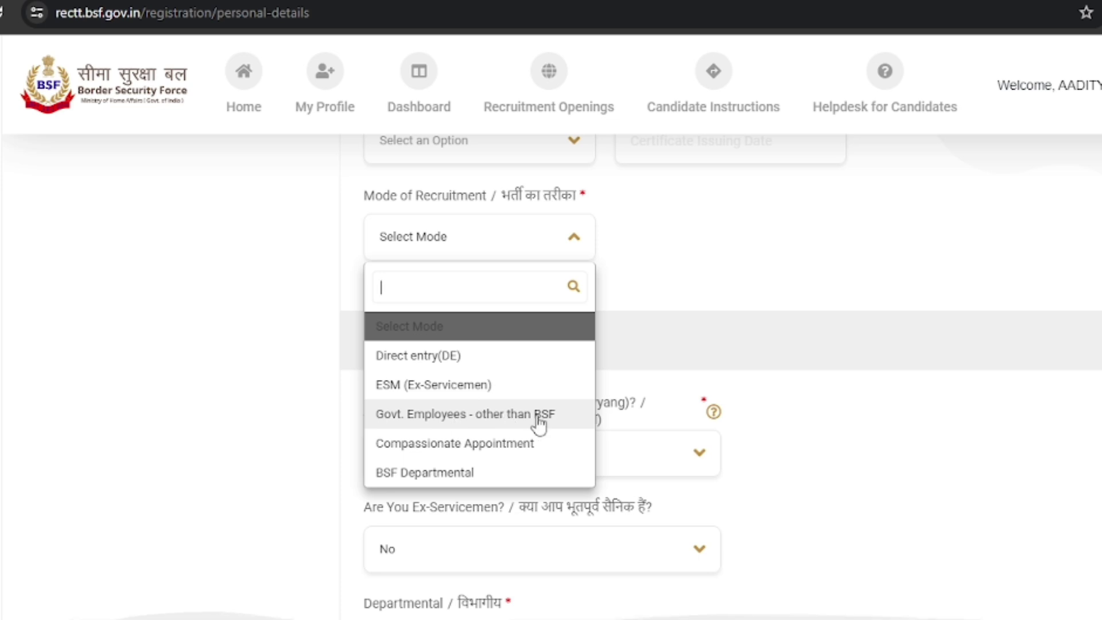
pyautogui.click(745, 318)
pyautogui.scroll(3, 753, 401)
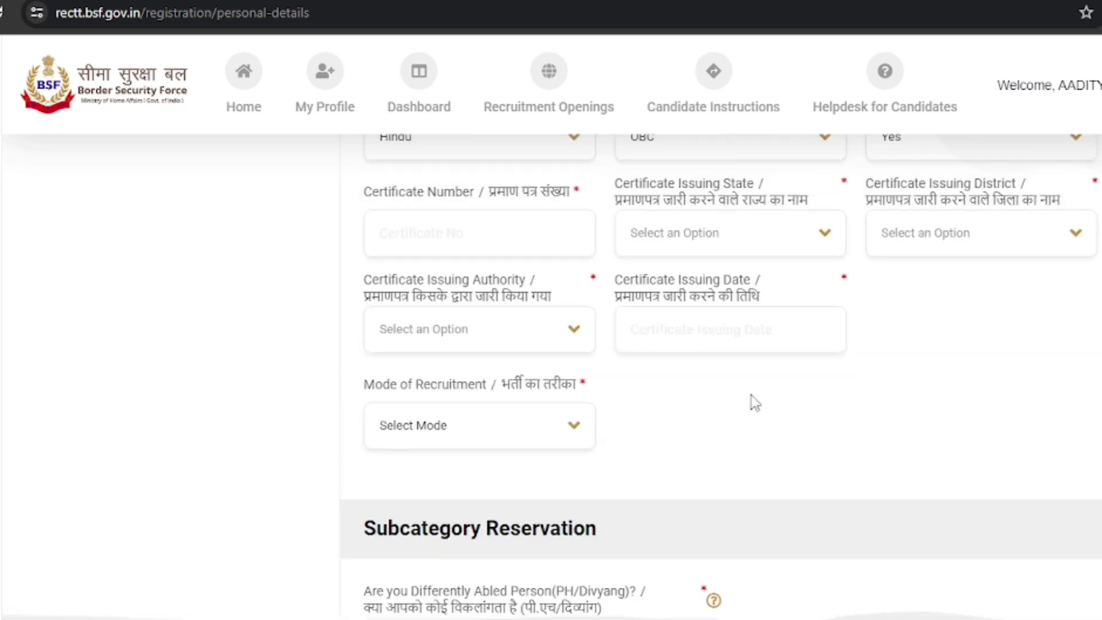
pyautogui.scroll(2, 754, 402)
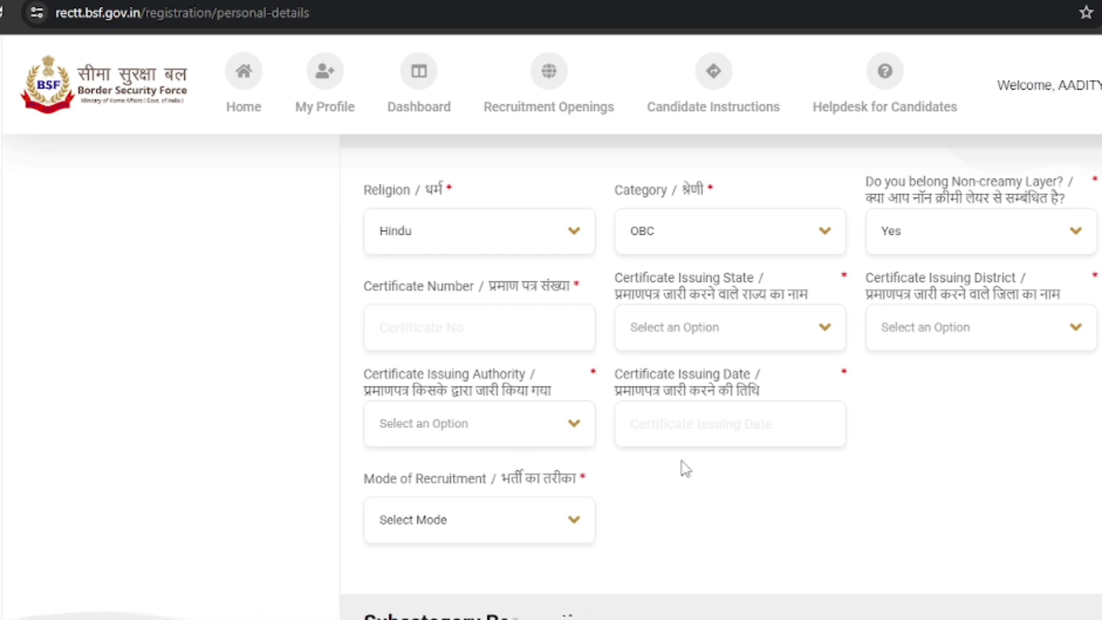
# - In Subcategory Reservation, answer No to being a Differently Abled Person (PH/Divyang)
pyautogui.scroll(-2, 686, 469)
pyautogui.scroll(-8, 685, 469)
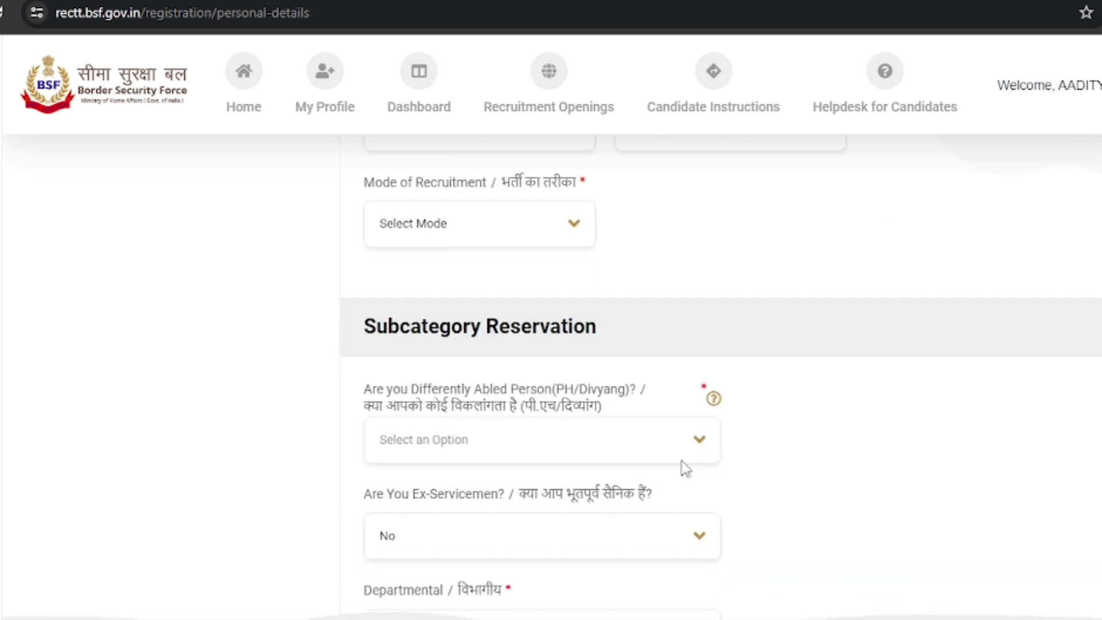
pyautogui.moveTo(377, 151); pyautogui.dragTo(612, 214)
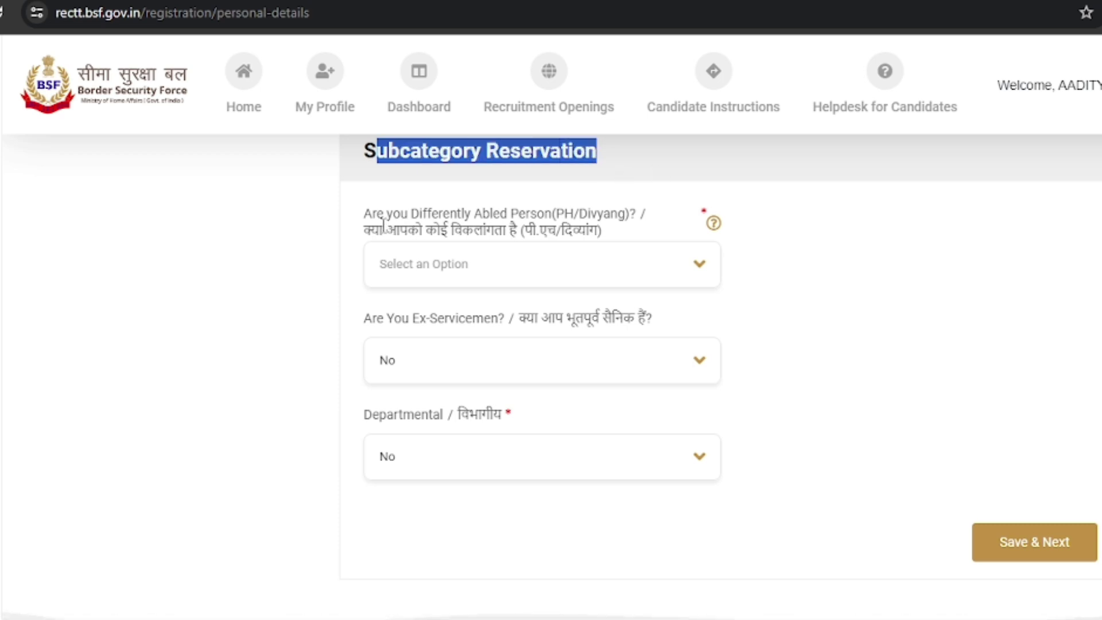
pyautogui.moveTo(383, 231); pyautogui.dragTo(558, 236)
pyautogui.click(554, 281)
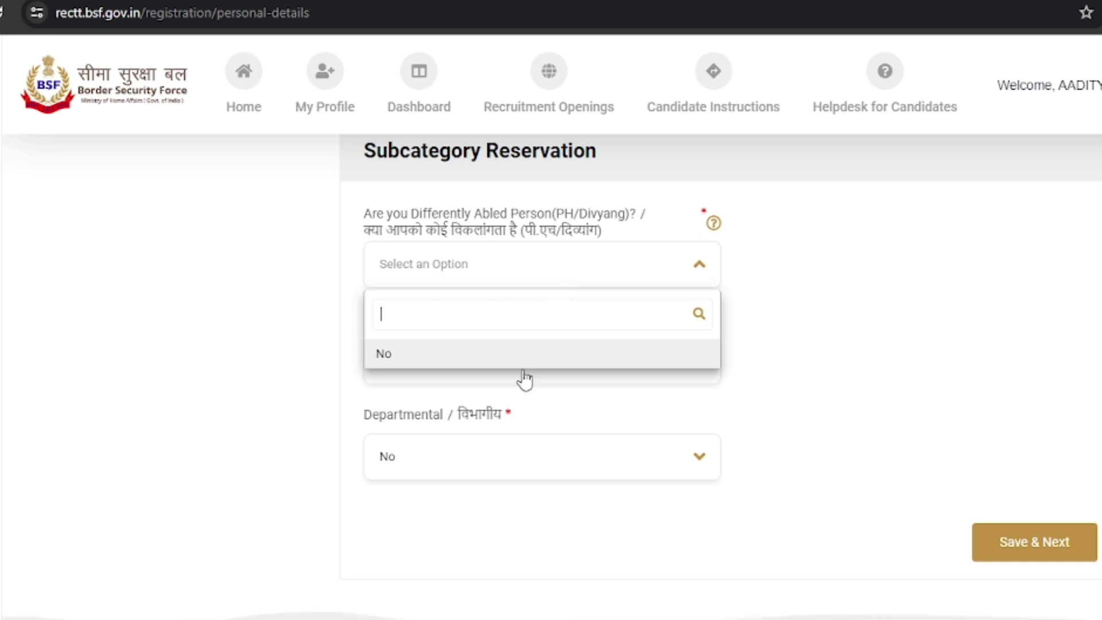
pyautogui.click(476, 360)
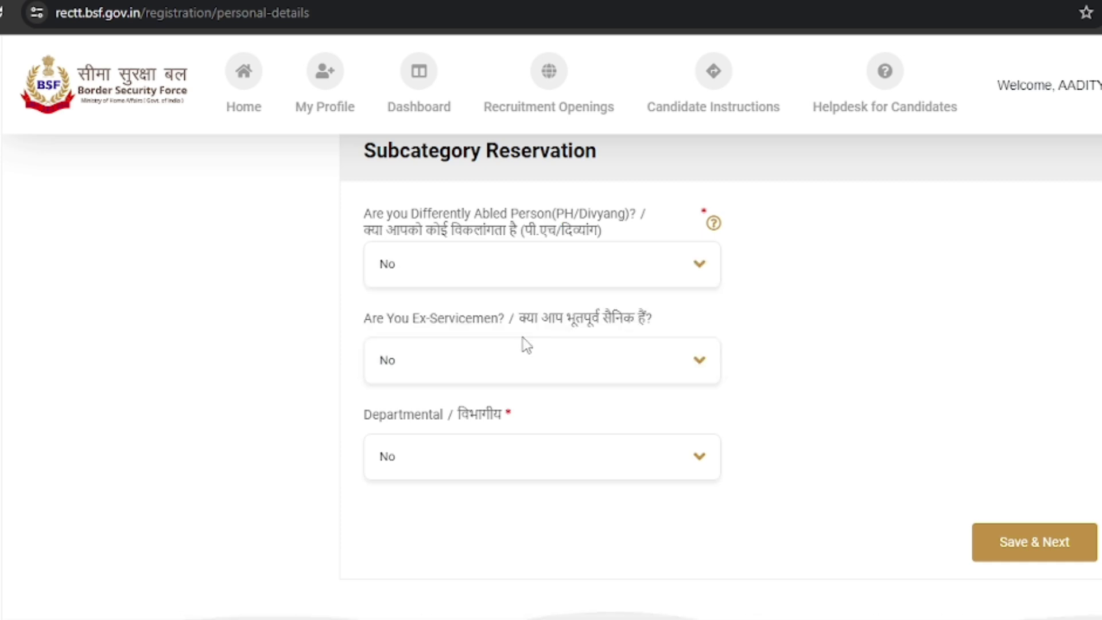
# - Answer No to Ex-Servicemen, leave Departmental at No, and save the other details to continue to Qualifications Details
pyautogui.moveTo(377, 318); pyautogui.dragTo(572, 369)
pyautogui.click(569, 364)
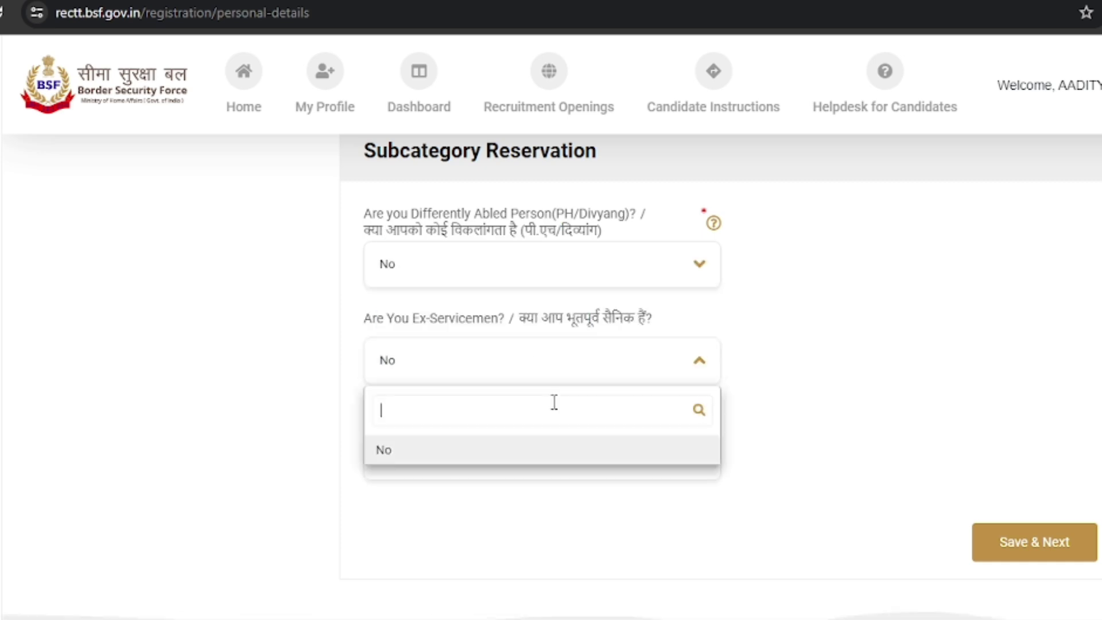
pyautogui.click(528, 450)
pyautogui.moveTo(403, 414); pyautogui.dragTo(551, 459)
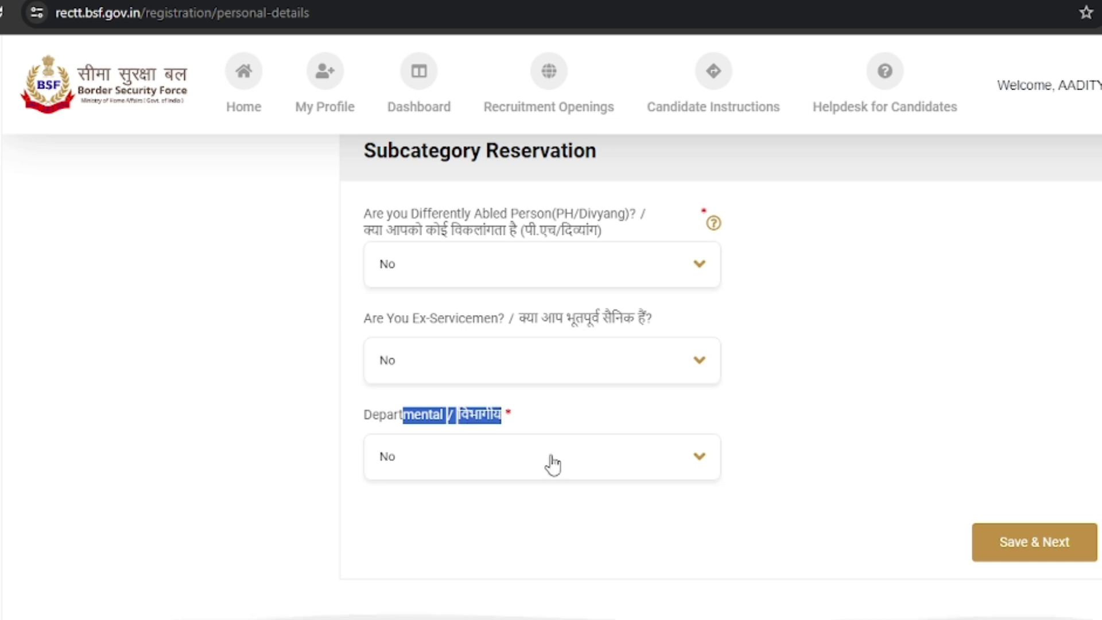
pyautogui.click(546, 495)
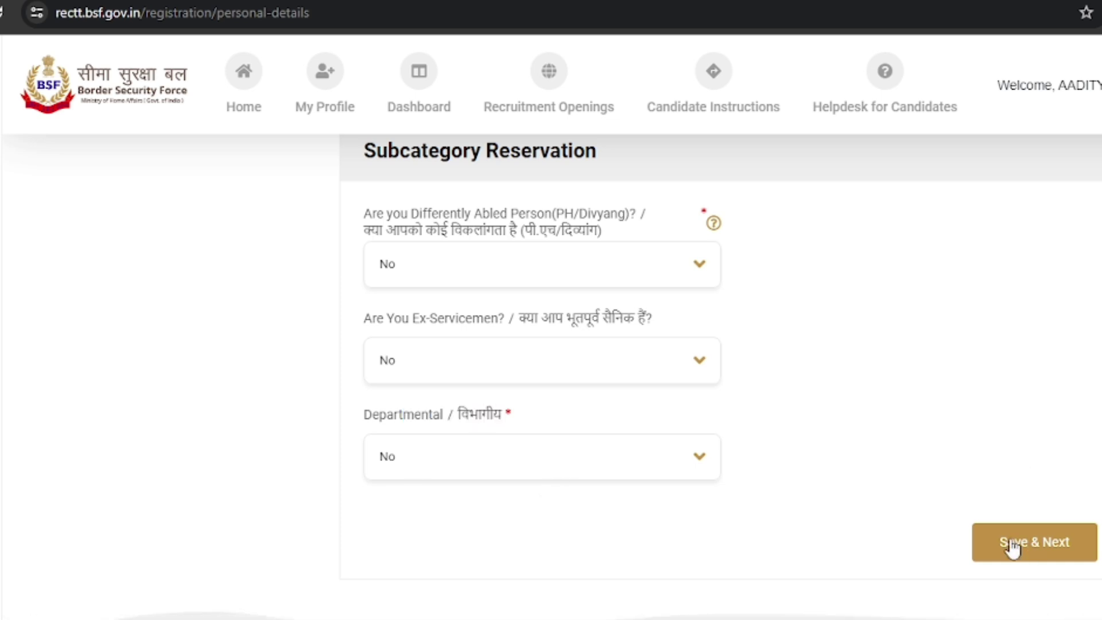
pyautogui.click(1011, 547)
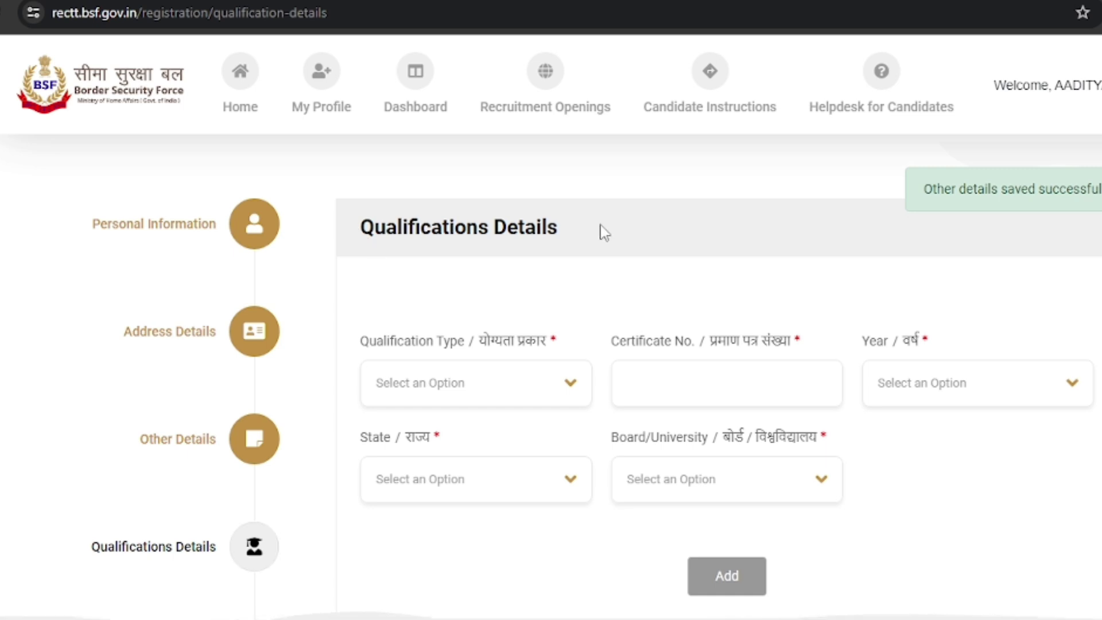
# - Examine the qualification type, certificate number, year, state and board/university fields in Qualifications Details, including their year and state options
pyautogui.tripleClick(560, 217)
pyautogui.click(485, 318)
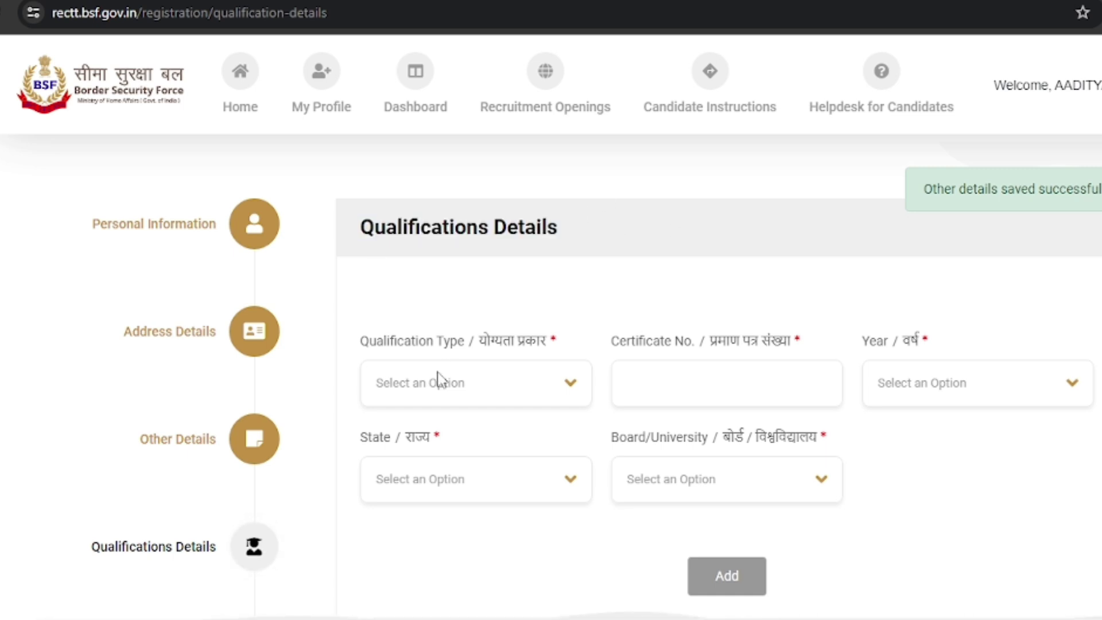
pyautogui.doubleClick(369, 342)
pyautogui.moveTo(522, 348); pyautogui.dragTo(523, 349)
pyautogui.moveTo(610, 347); pyautogui.dragTo(920, 344)
pyautogui.click(947, 393)
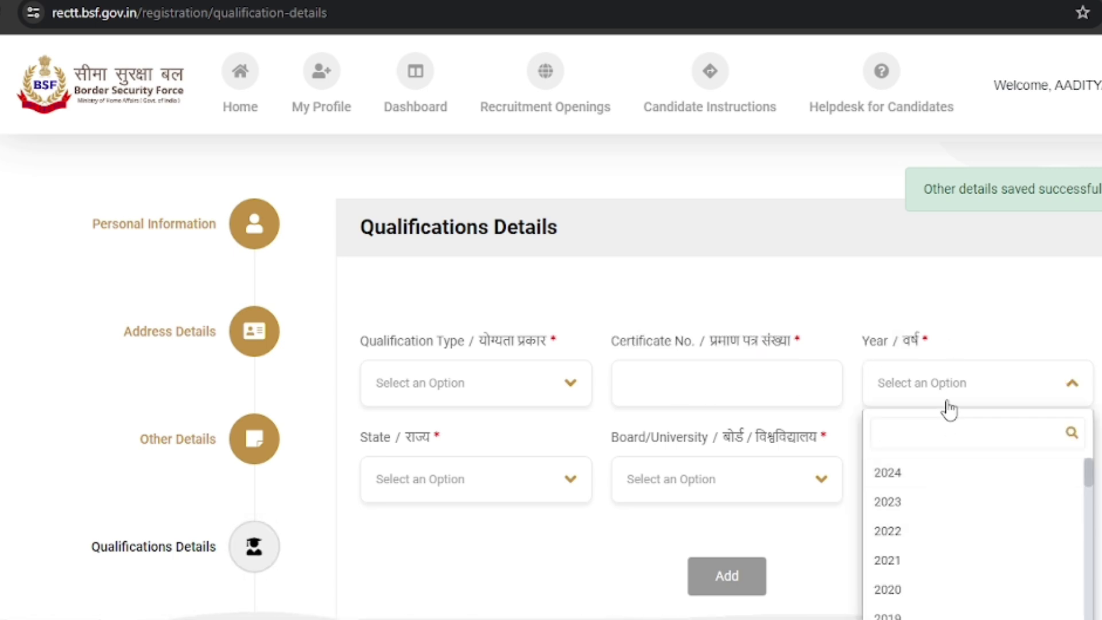
pyautogui.click(947, 322)
pyautogui.tripleClick(387, 438)
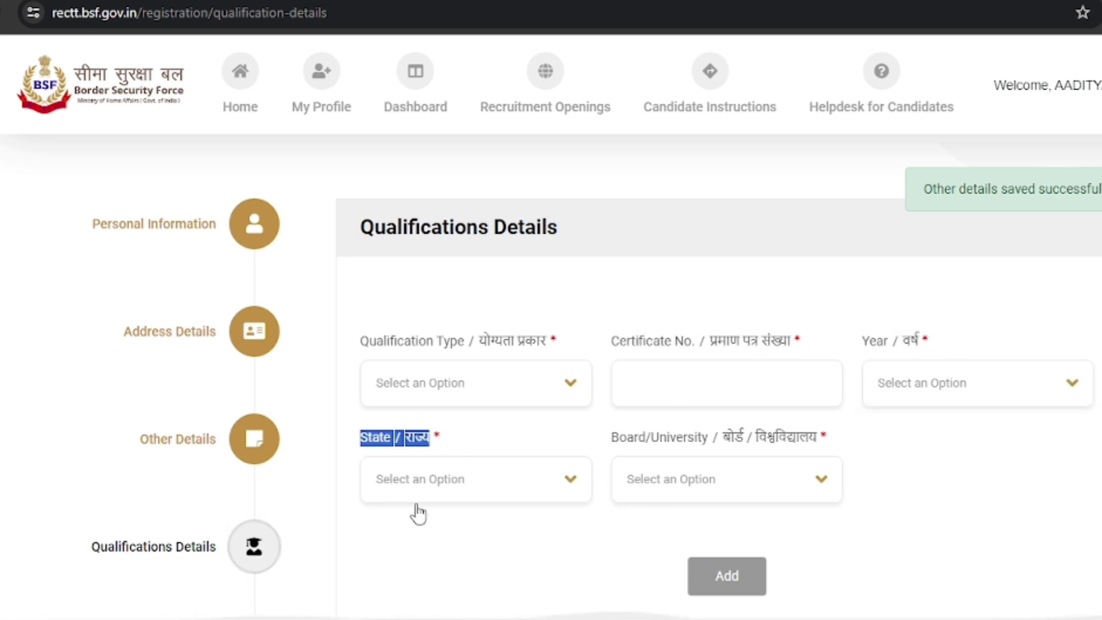
pyautogui.click(423, 498)
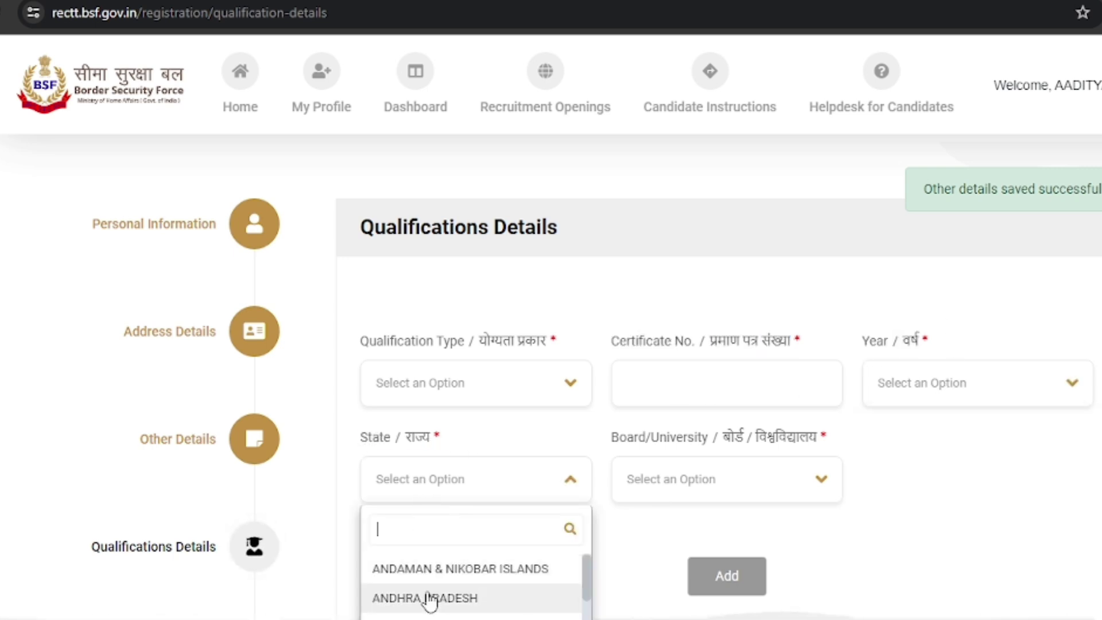
pyautogui.click(504, 489)
pyautogui.tripleClick(701, 442)
pyautogui.click(761, 497)
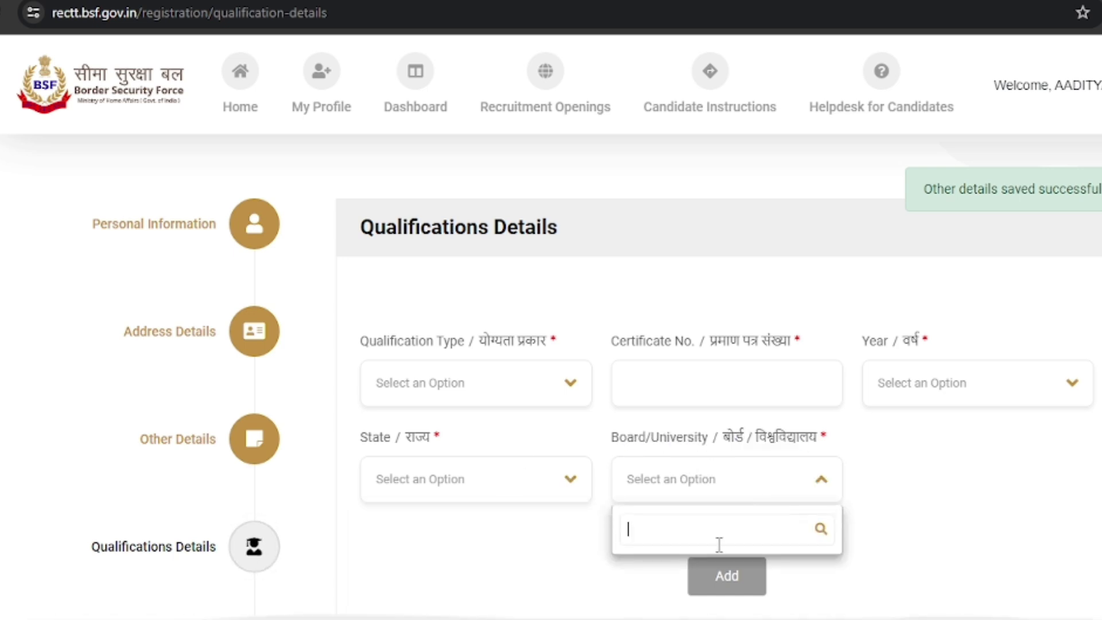
pyautogui.click(610, 519)
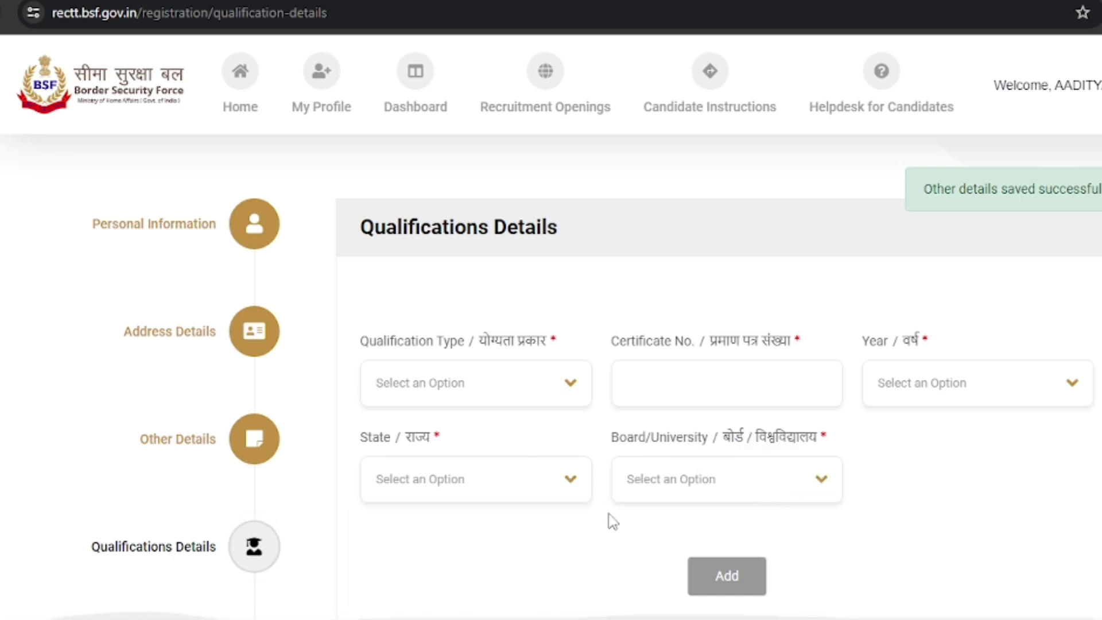
# - Add the SSC/Matric/High School qualification and check its entry in the qualifications list
pyautogui.click(720, 589)
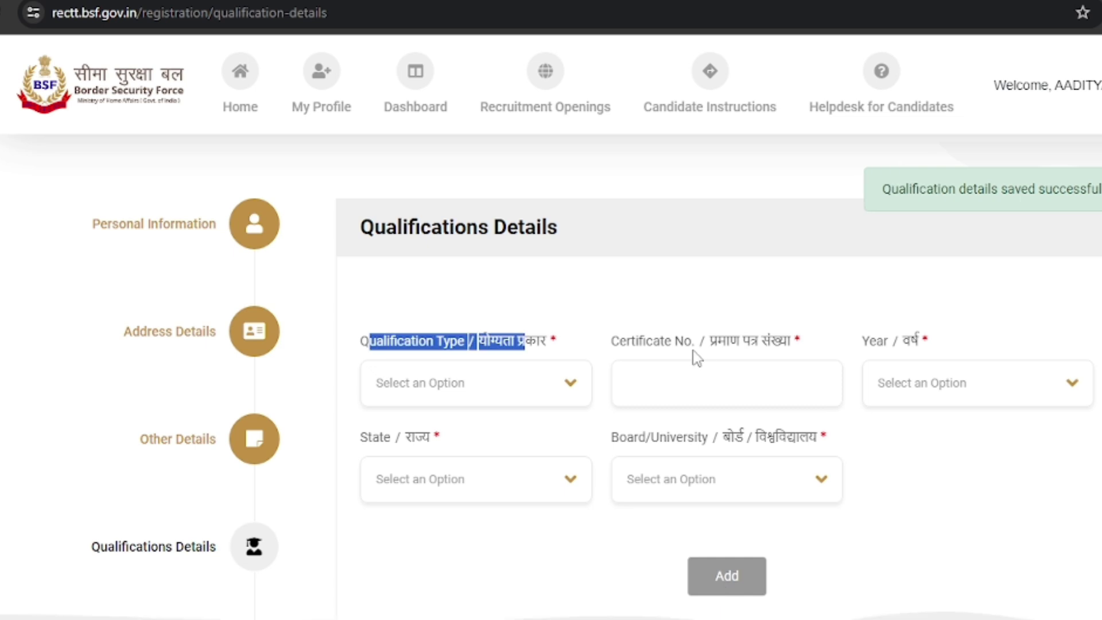
pyautogui.scroll(-3, 700, 353)
pyautogui.moveTo(367, 514); pyautogui.dragTo(511, 515)
pyautogui.scroll(2, 639, 397)
pyautogui.scroll(2, 638, 397)
# - Choose Intermediate(10+2) as the next qualification type, review its fields, and proceed to Work Experience
pyautogui.click(481, 397)
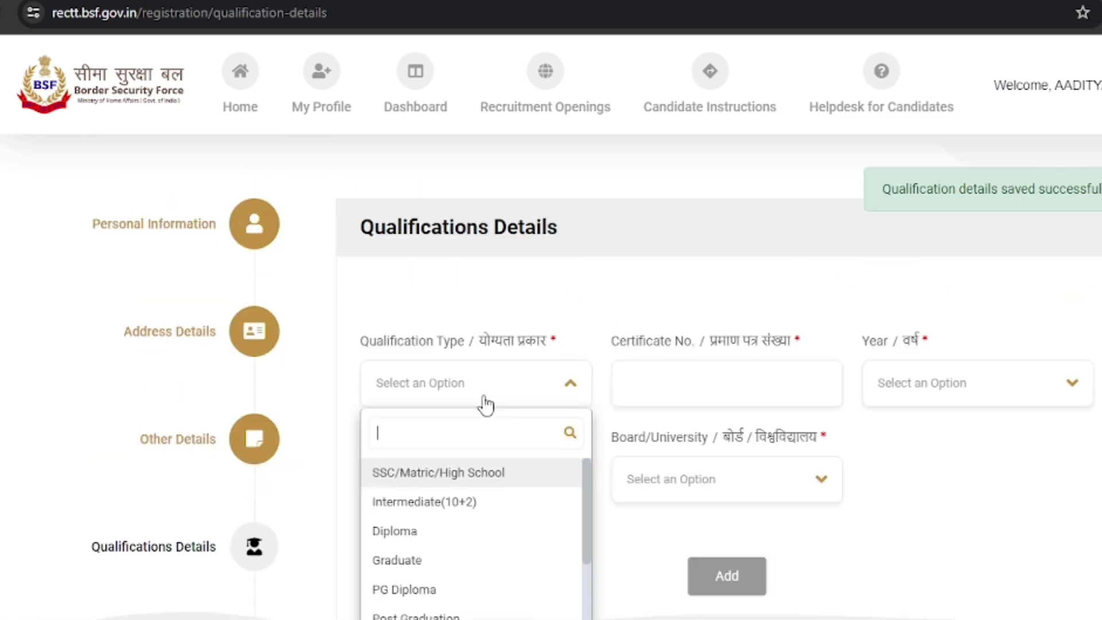
pyautogui.click(437, 508)
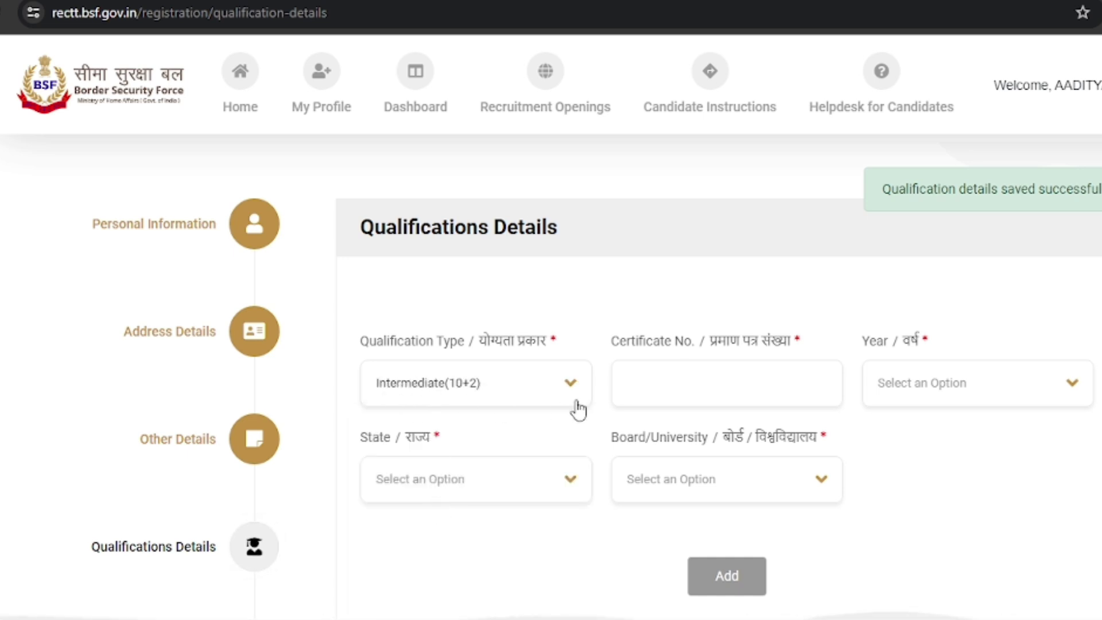
pyautogui.moveTo(622, 351); pyautogui.dragTo(740, 364)
pyautogui.moveTo(862, 342); pyautogui.dragTo(920, 343)
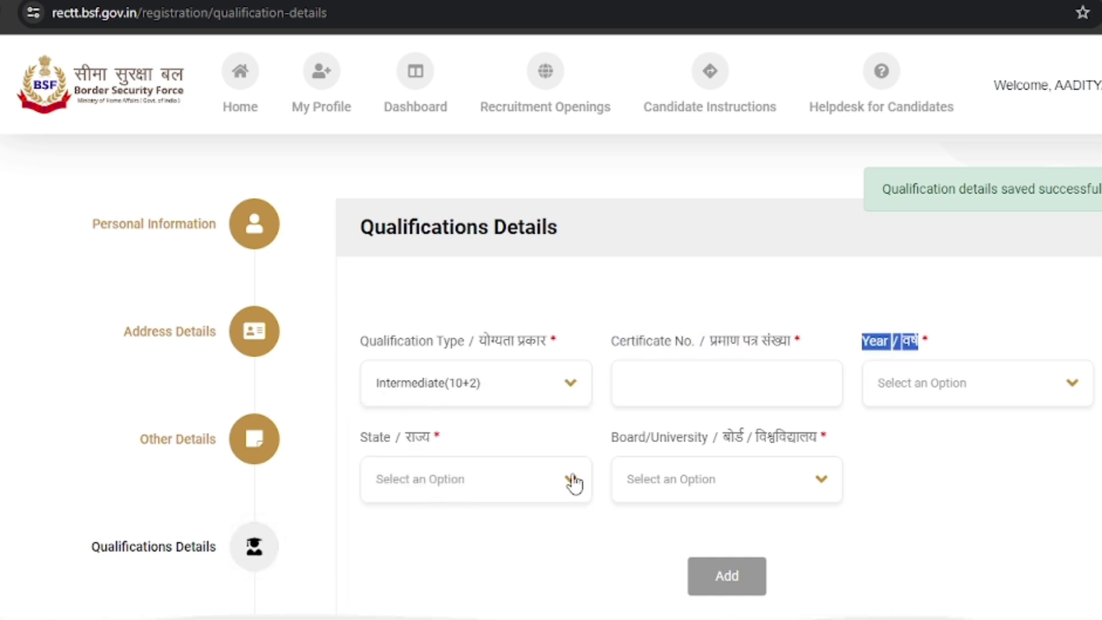
pyautogui.moveTo(379, 438); pyautogui.dragTo(552, 454)
pyautogui.moveTo(633, 438); pyautogui.dragTo(798, 445)
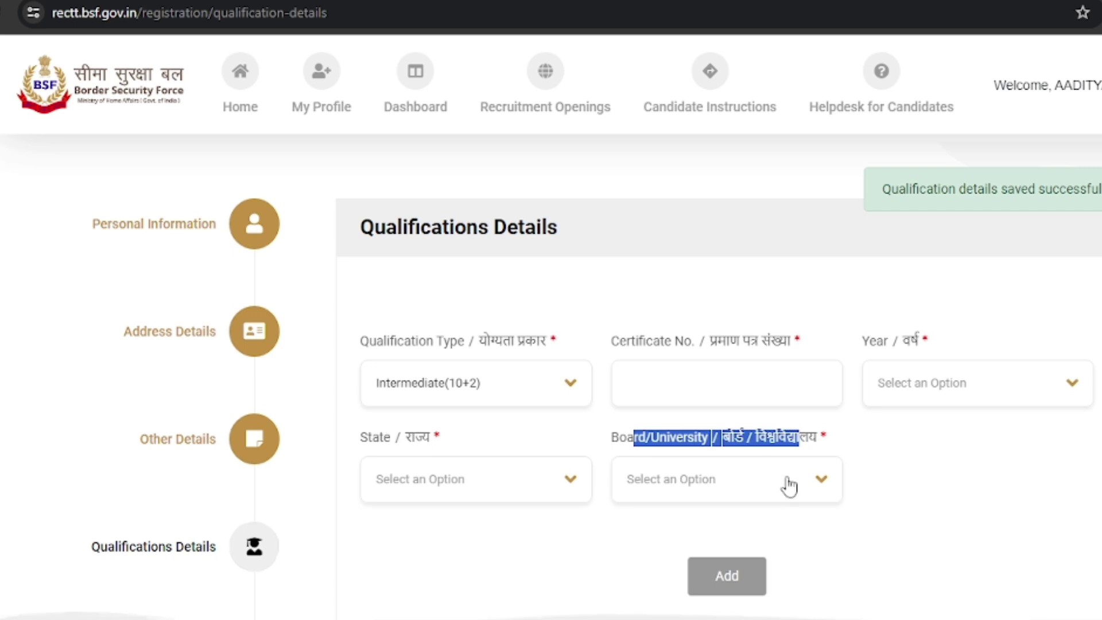
pyautogui.scroll(-5, 788, 545)
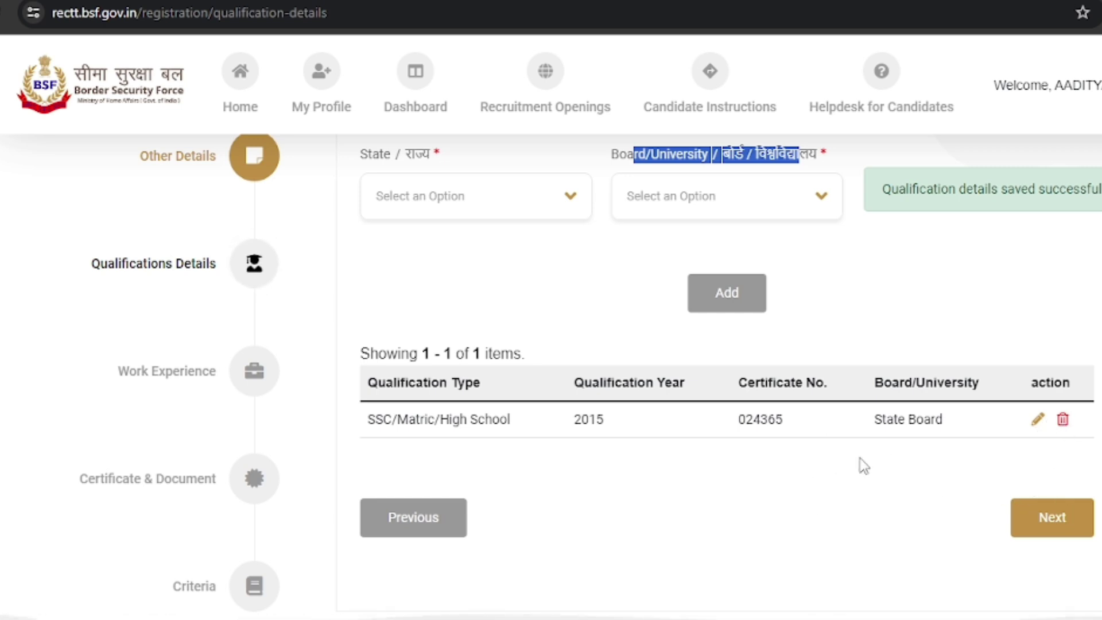
pyautogui.click(1052, 519)
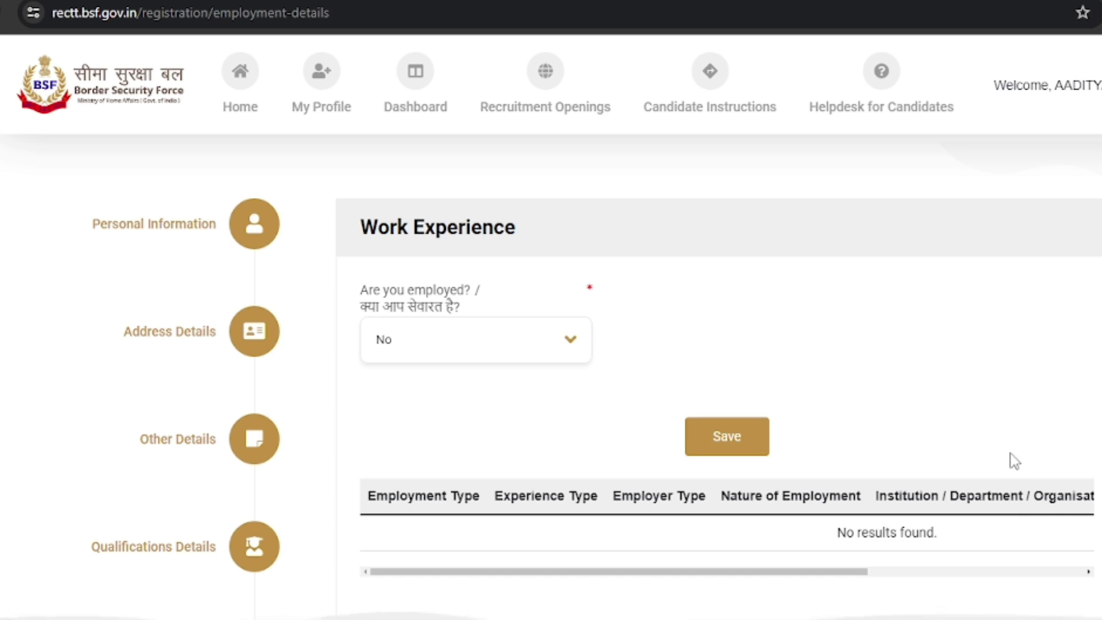
# - Answer Yes to being employed and view the employment fields this requires
pyautogui.moveTo(361, 227); pyautogui.dragTo(447, 292)
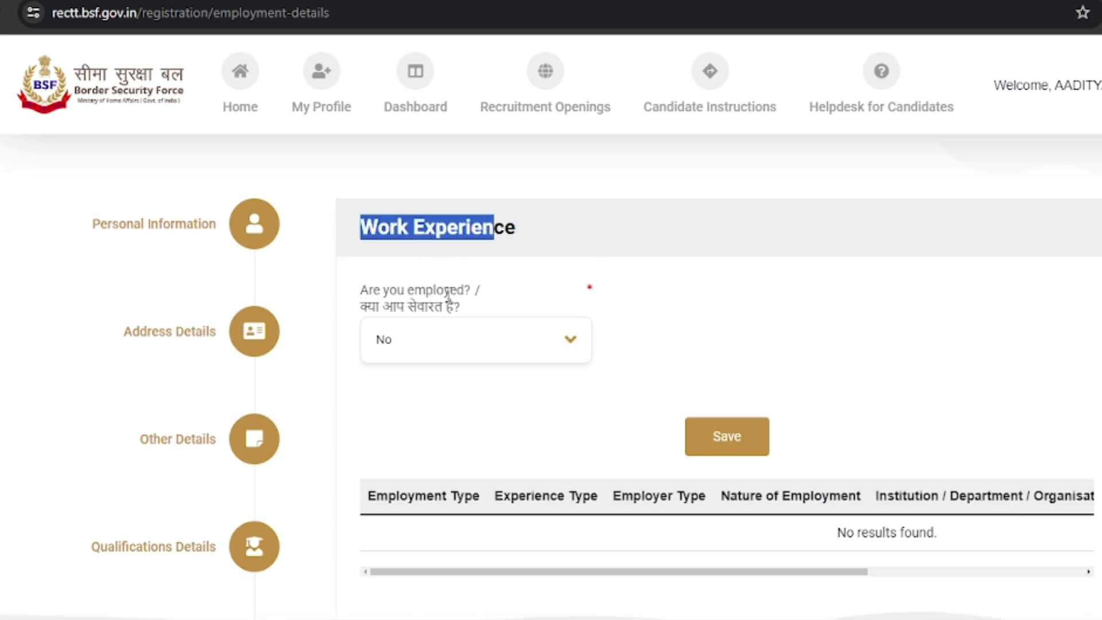
pyautogui.click(406, 356)
pyautogui.click(382, 430)
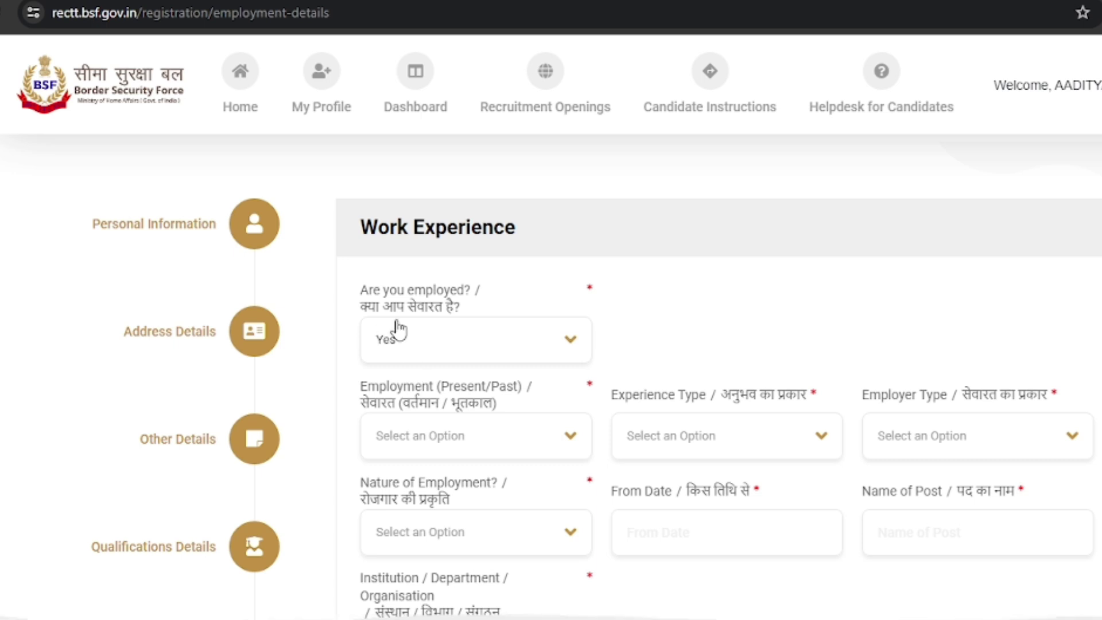
pyautogui.click(427, 338)
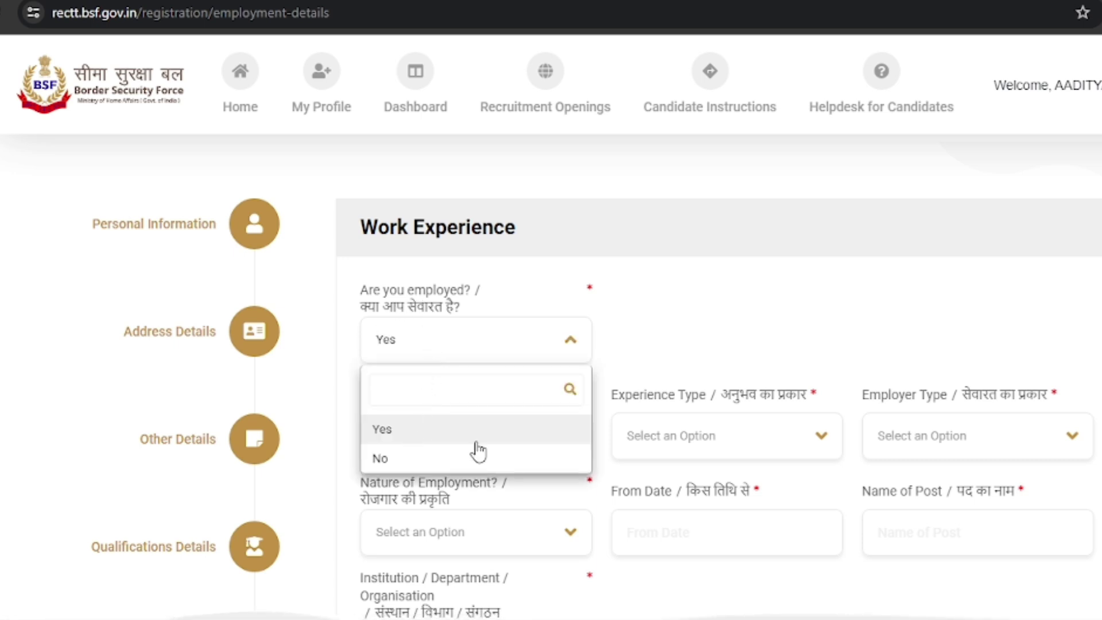
pyautogui.click(732, 450)
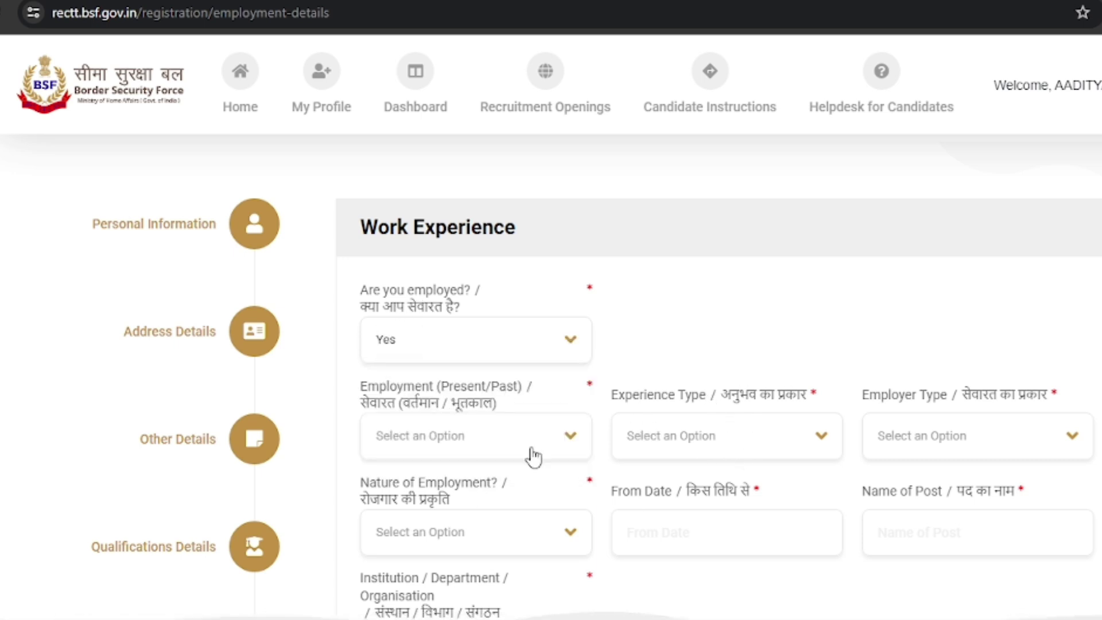
# - Change the employment answer to No and save the Work Experience section
pyautogui.click(487, 344)
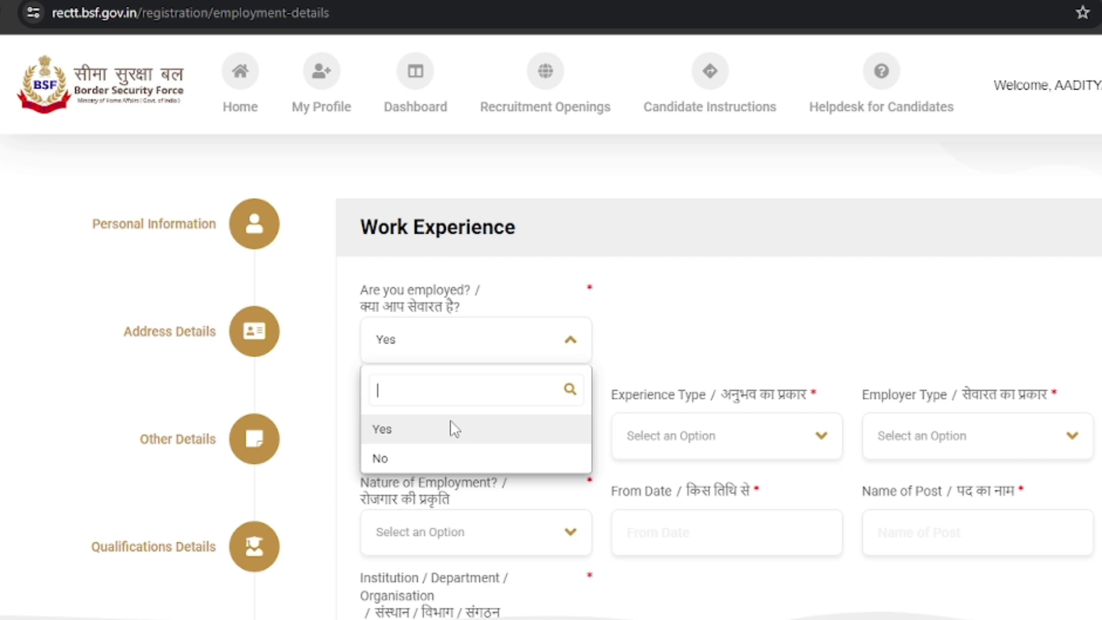
pyautogui.click(429, 459)
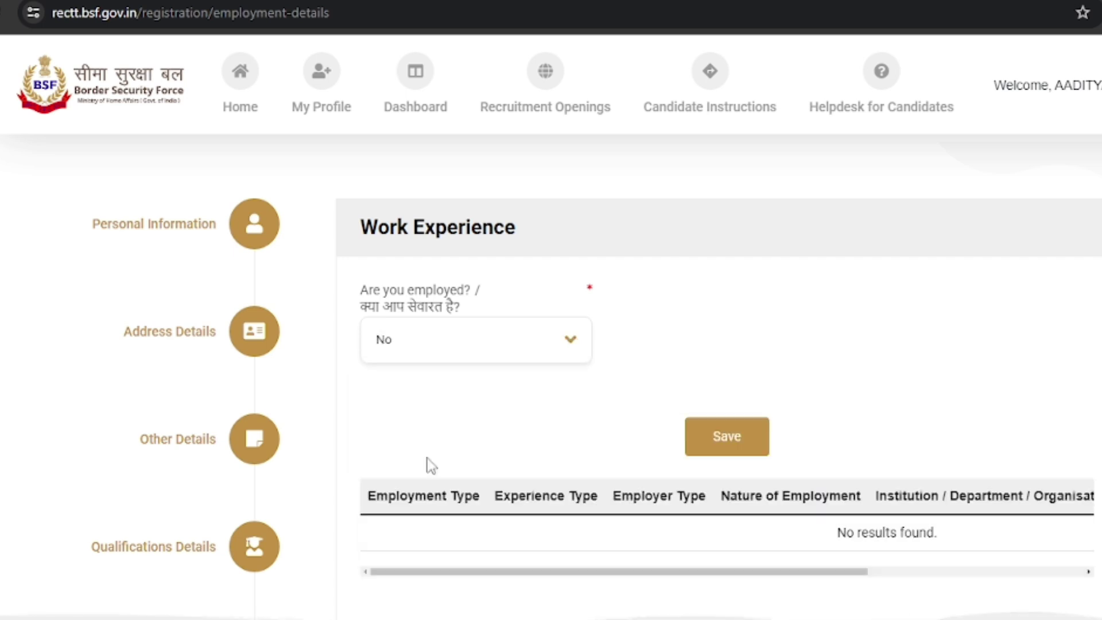
pyautogui.click(716, 443)
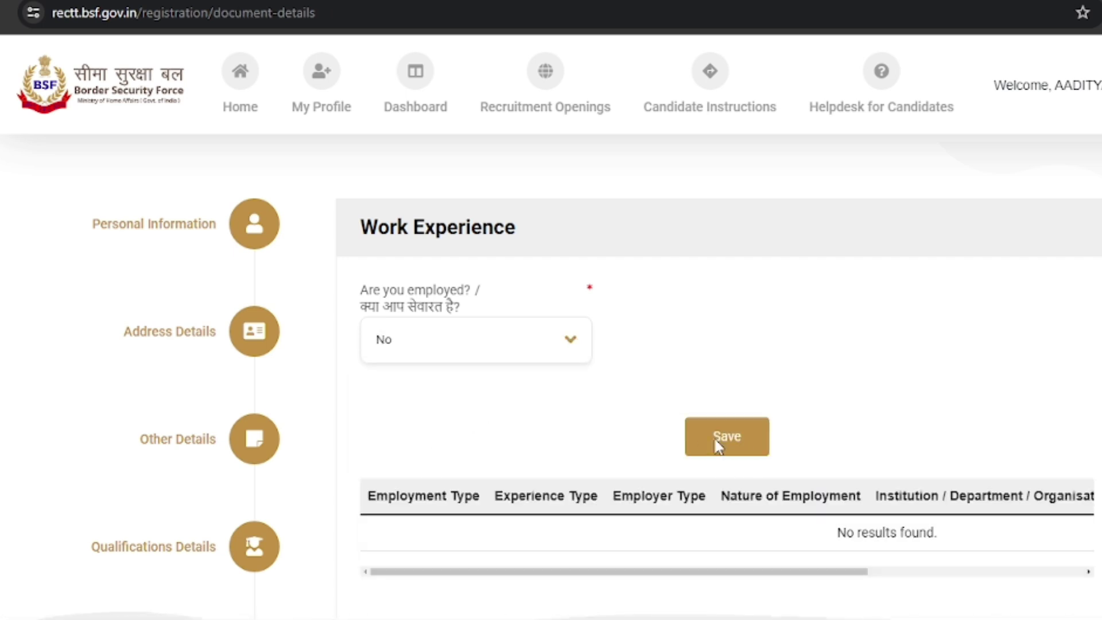
# - Review the required upload slots for photo, signature, SSC/Matric, Intermediate(10+2) and Cast/EWS certificates in the documents section
pyautogui.moveTo(373, 228); pyautogui.dragTo(654, 226)
pyautogui.moveTo(369, 290); pyautogui.dragTo(421, 306)
pyautogui.click(478, 301)
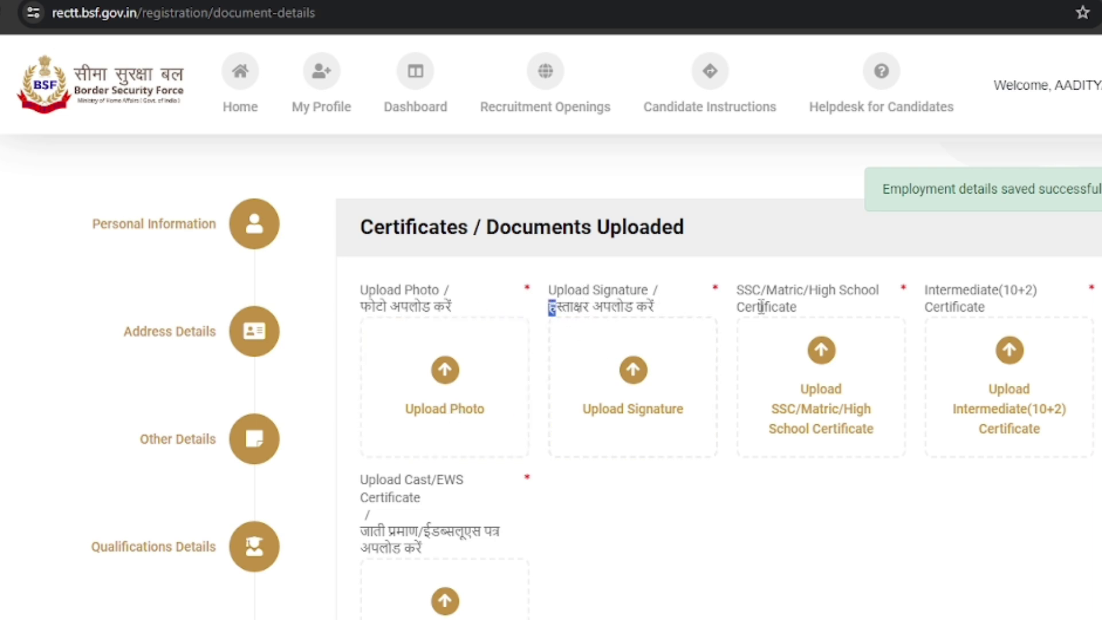
pyautogui.moveTo(760, 294); pyautogui.dragTo(859, 308)
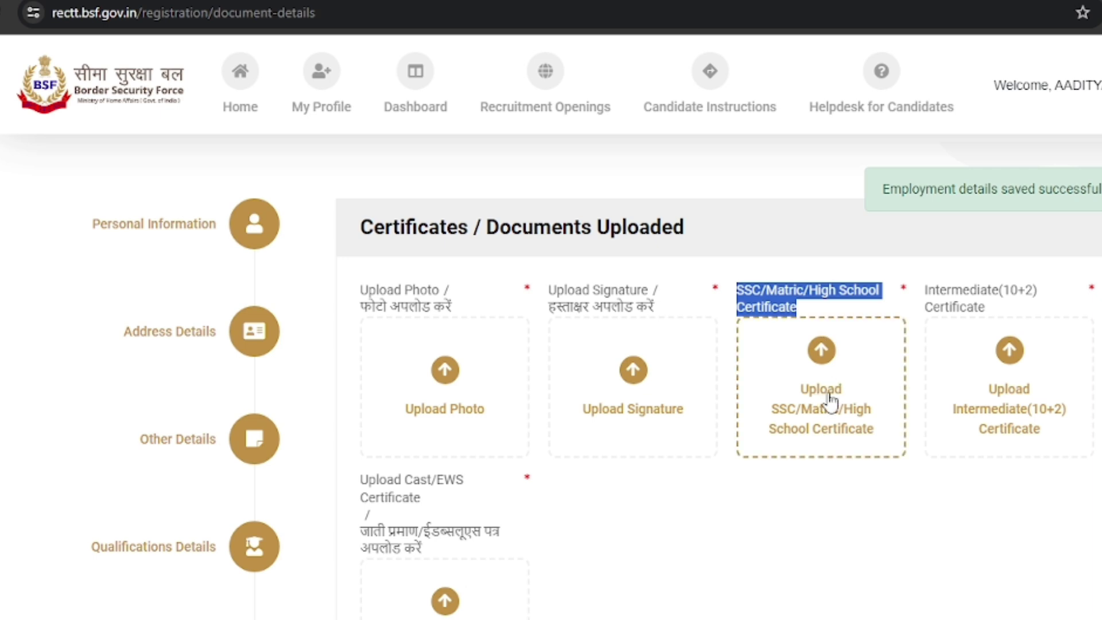
pyautogui.moveTo(922, 296); pyautogui.dragTo(996, 312)
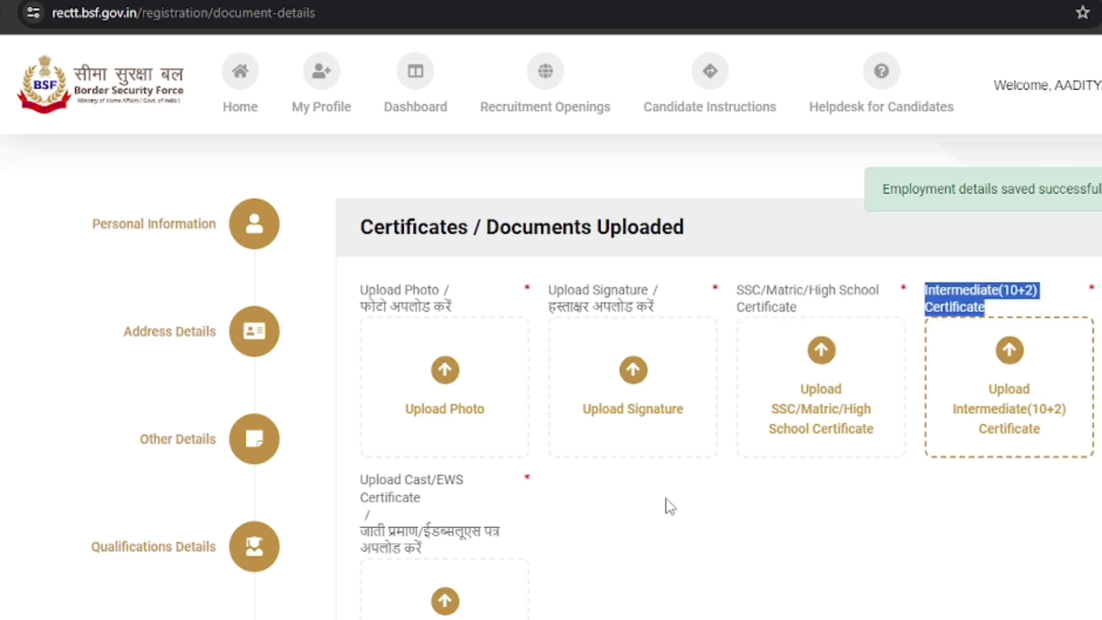
pyautogui.scroll(-3, 669, 506)
pyautogui.moveTo(361, 342); pyautogui.dragTo(471, 343)
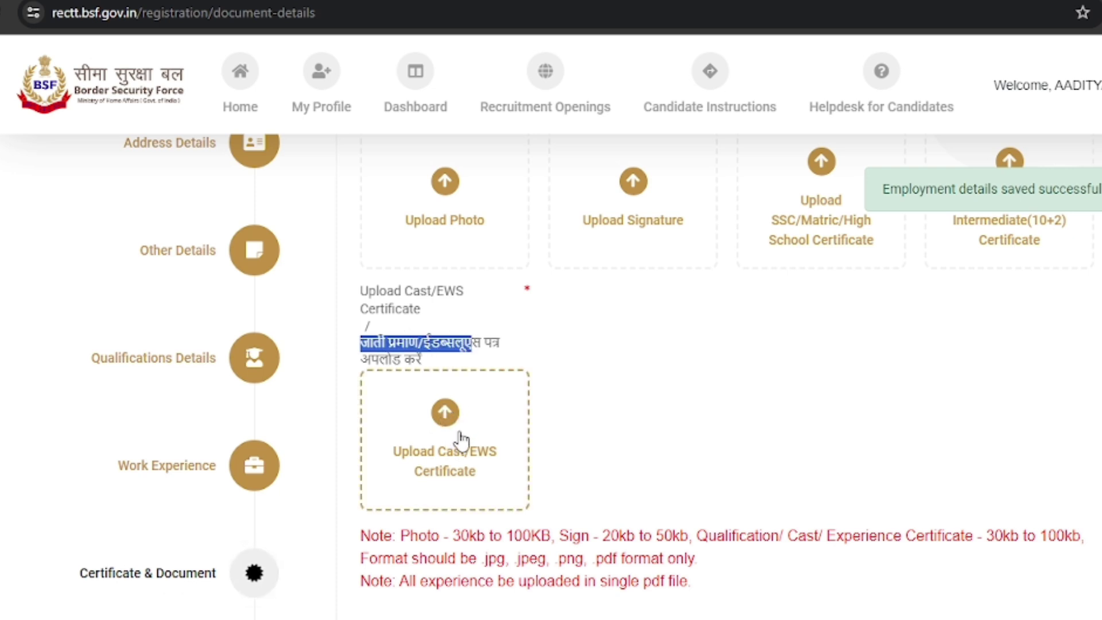
pyautogui.click(621, 502)
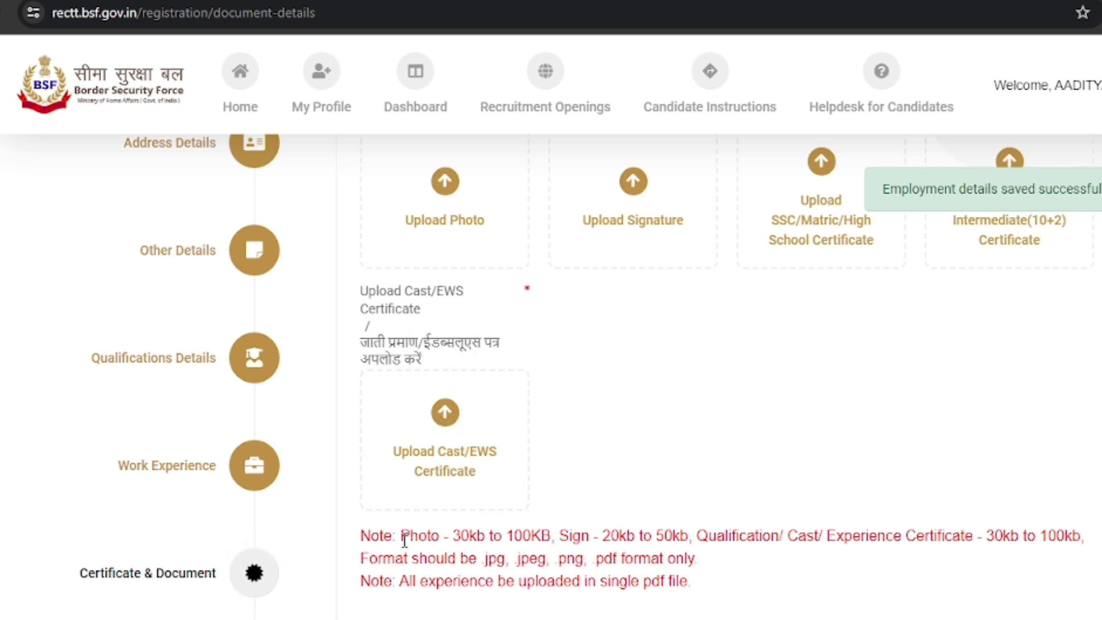
# - Read the notes on allowed file sizes for the photo, signature and certificates, and the accepted file formats
pyautogui.moveTo(404, 539); pyautogui.dragTo(540, 530)
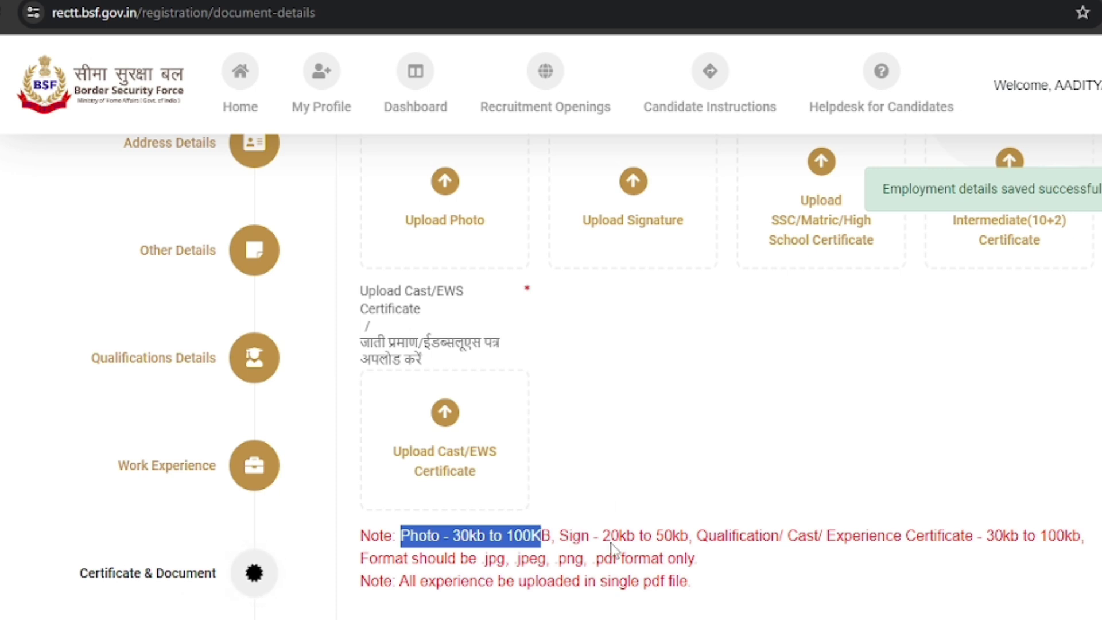
pyautogui.moveTo(603, 537); pyautogui.dragTo(670, 537)
pyautogui.scroll(2, 472, 248)
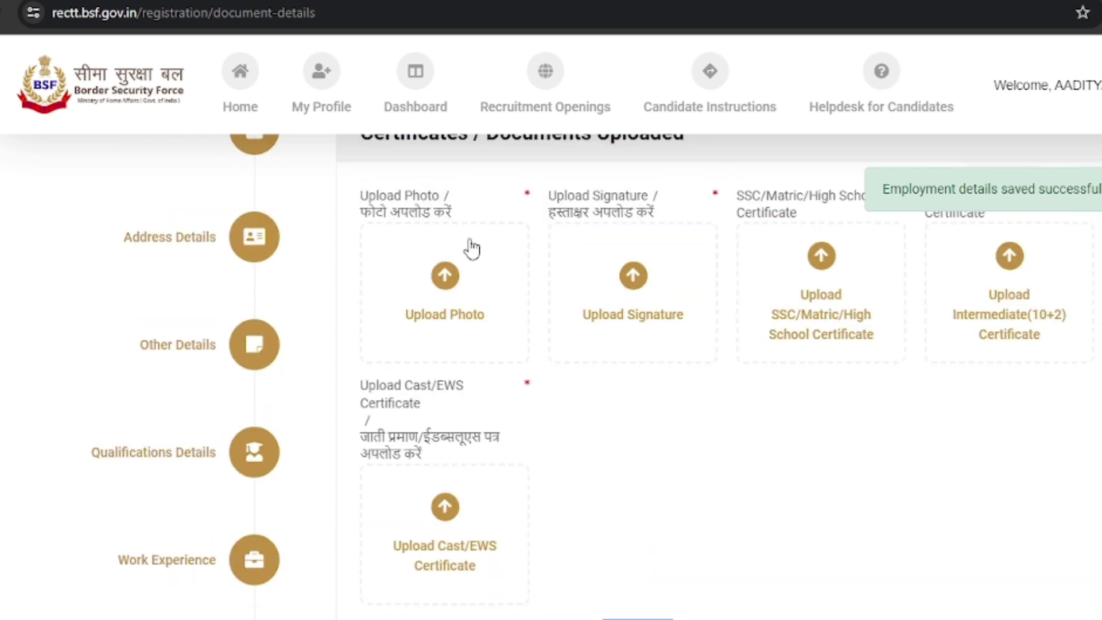
pyautogui.scroll(-2, 557, 376)
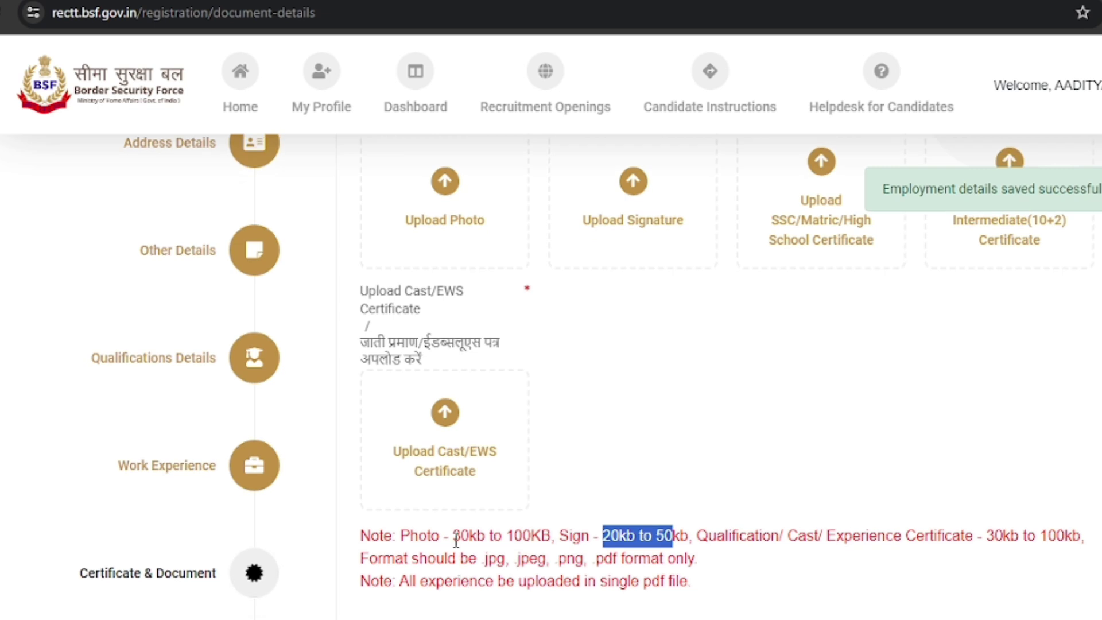
pyautogui.moveTo(454, 537); pyautogui.dragTo(528, 539)
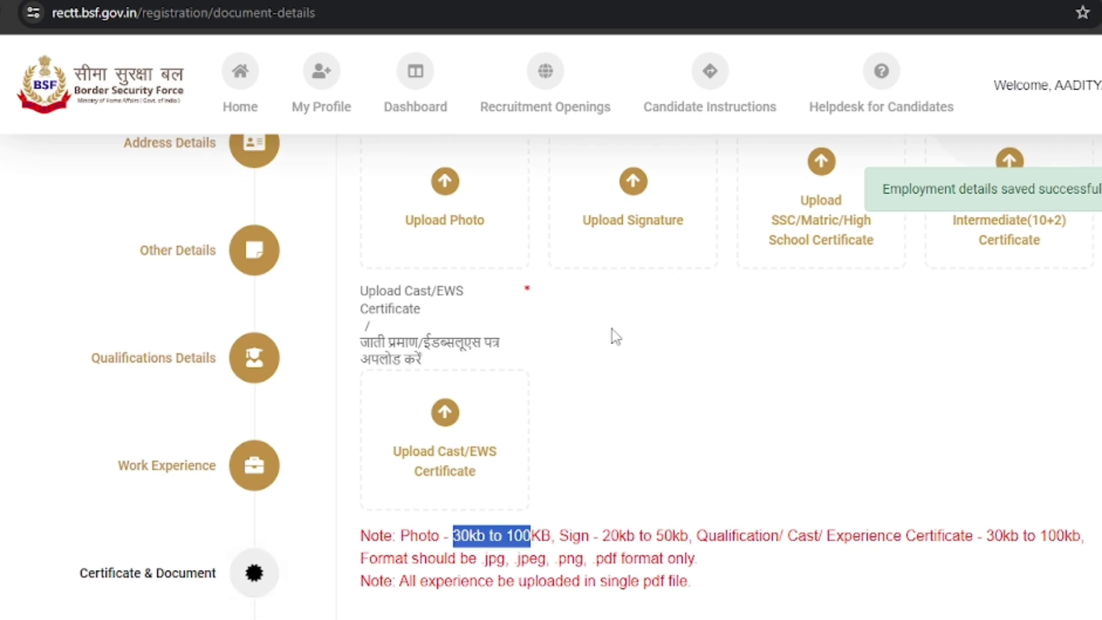
pyautogui.moveTo(605, 539); pyautogui.dragTo(713, 558)
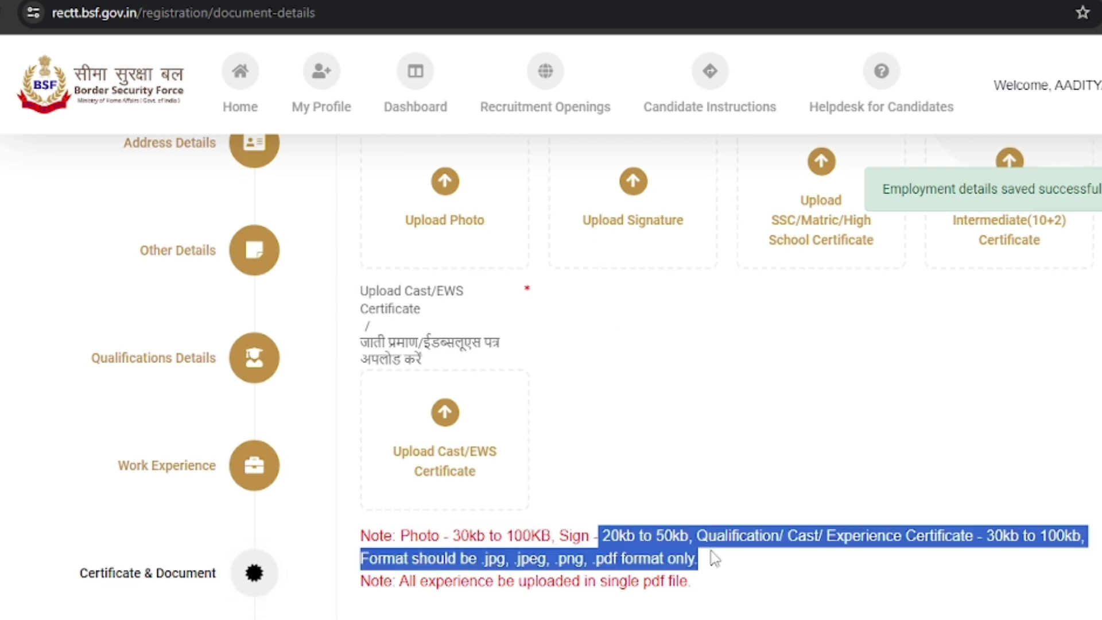
pyautogui.click(816, 541)
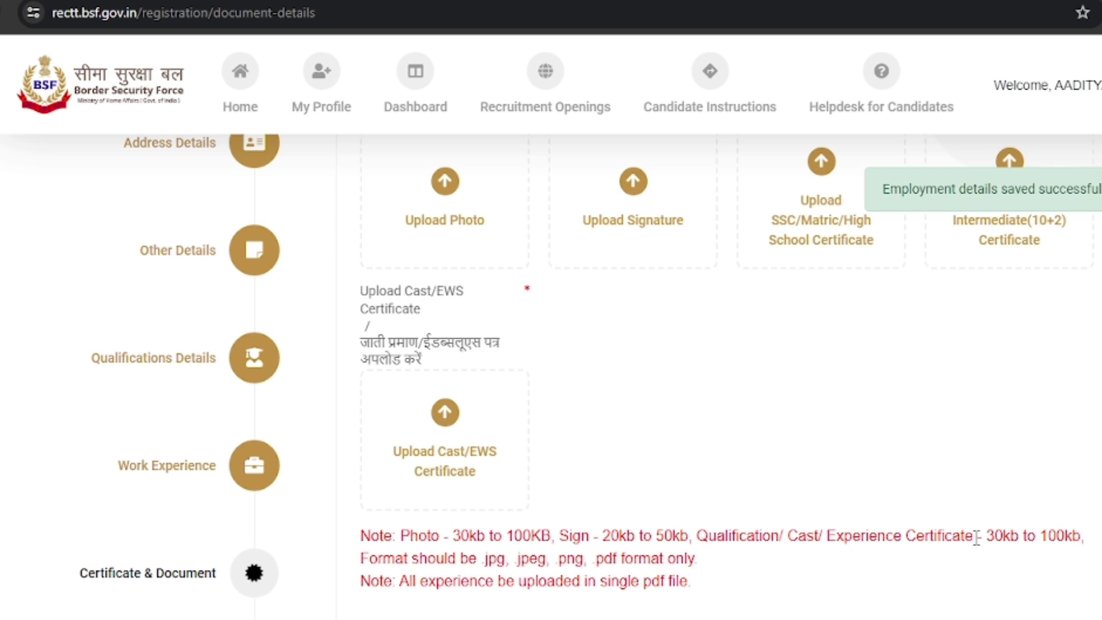
pyautogui.moveTo(985, 540); pyautogui.dragTo(1074, 540)
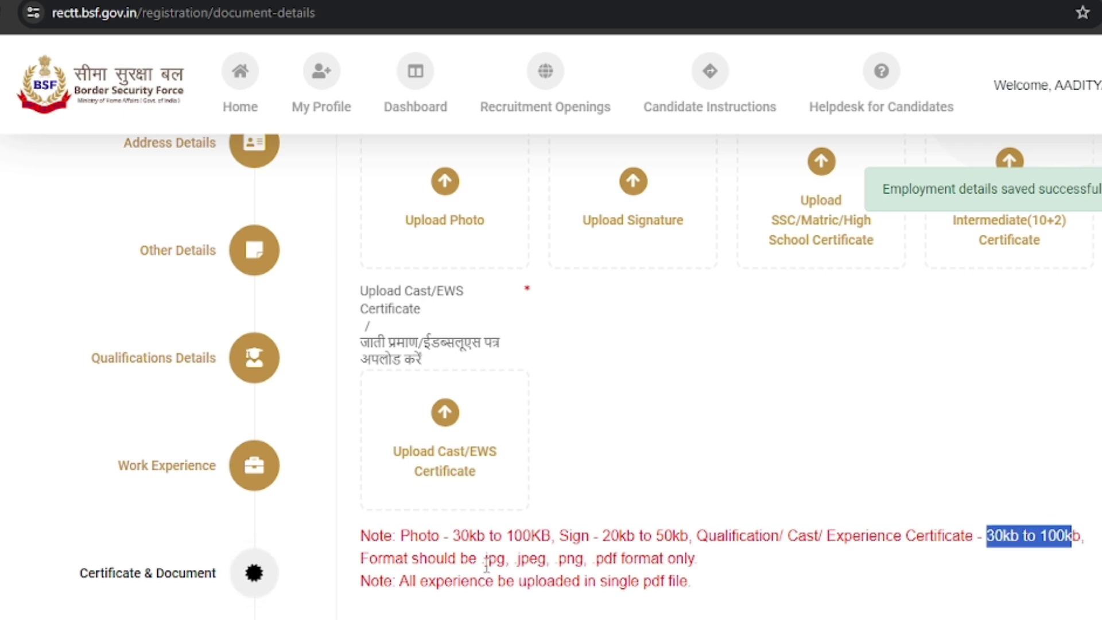
pyautogui.moveTo(486, 561); pyautogui.dragTo(677, 560)
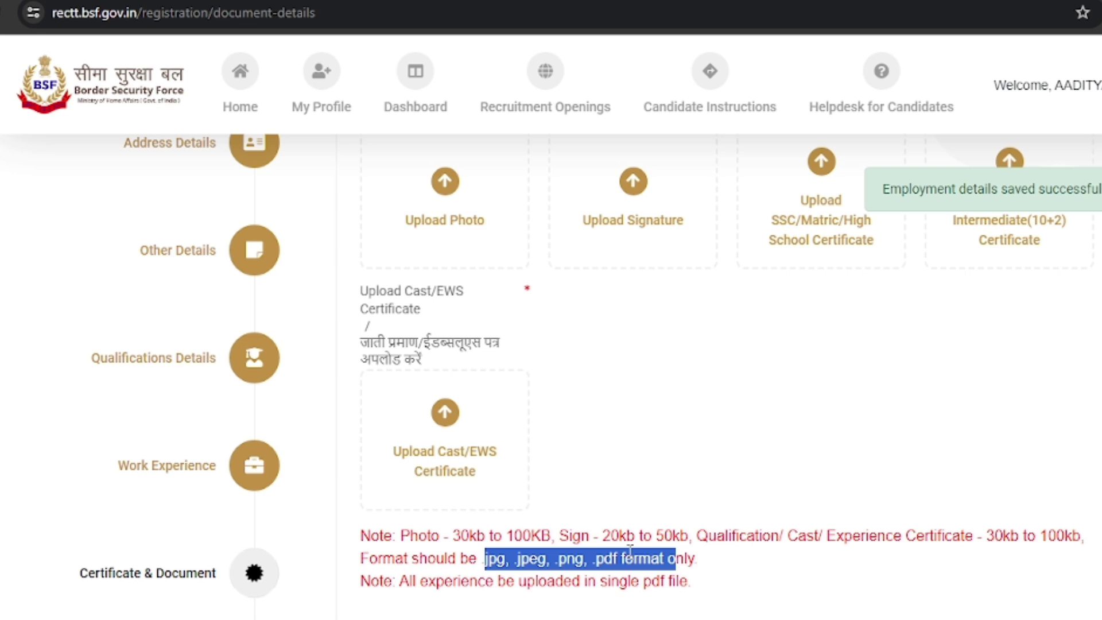
# - Accept the declaration that the uploaded documents are true, and save the Certificate & Document section
pyautogui.scroll(-3, 663, 556)
pyautogui.scroll(-2, 574, 505)
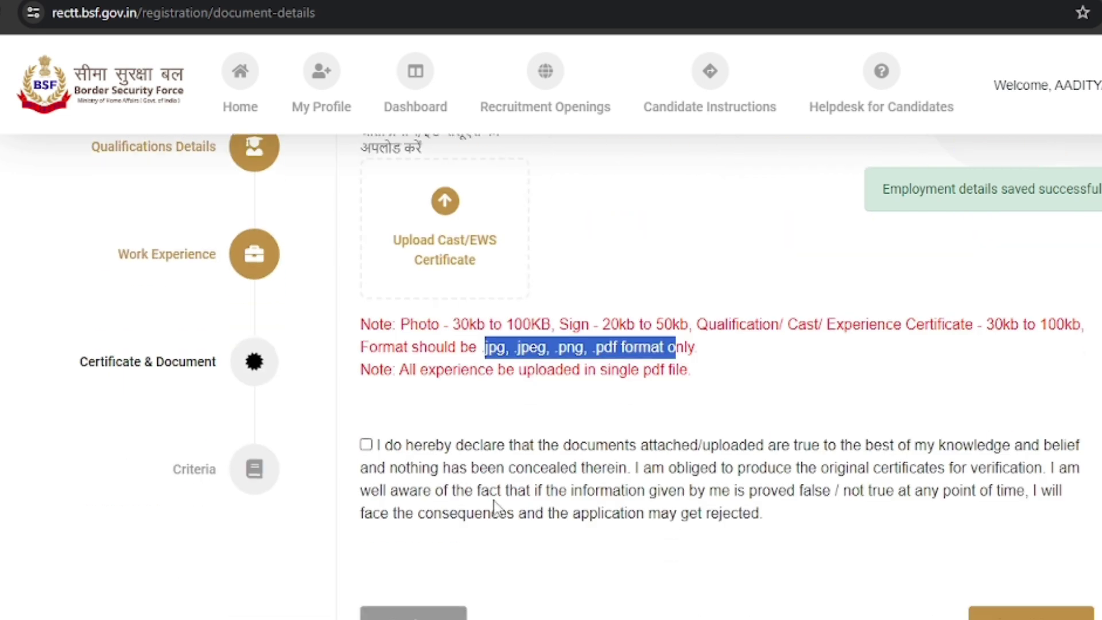
pyautogui.click(374, 377)
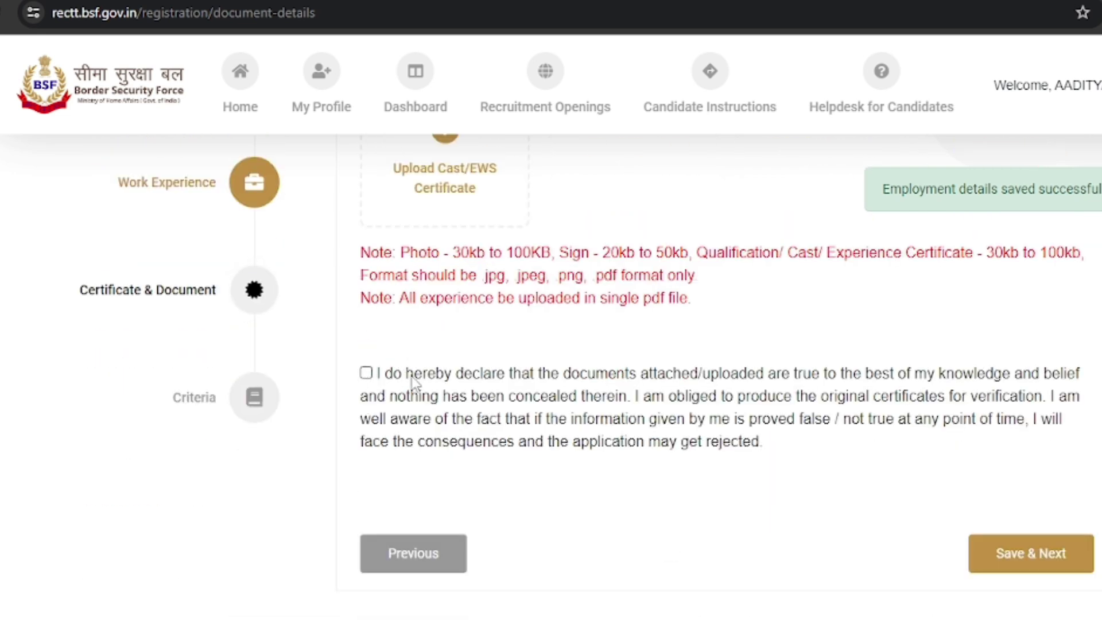
pyautogui.click(365, 373)
pyautogui.click(1034, 554)
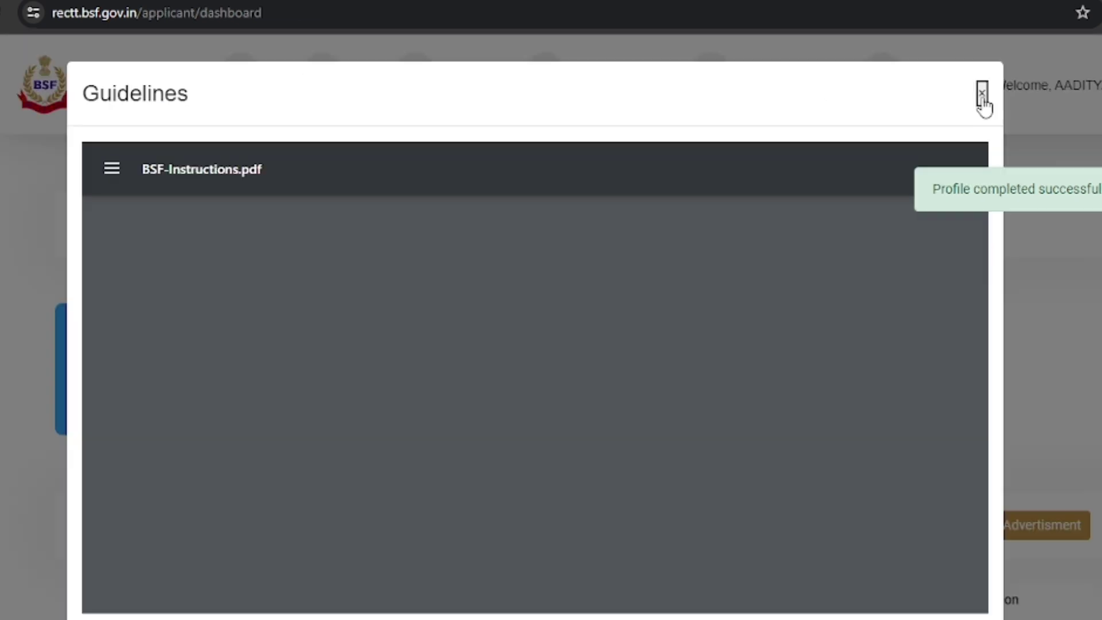
# - Dismiss the guidelines and start a new application for the Assistant Sub Inspector and Head Constable 2024 advertisement, Combatant_05/2024
pyautogui.click(982, 94)
pyautogui.scroll(-3, 981, 523)
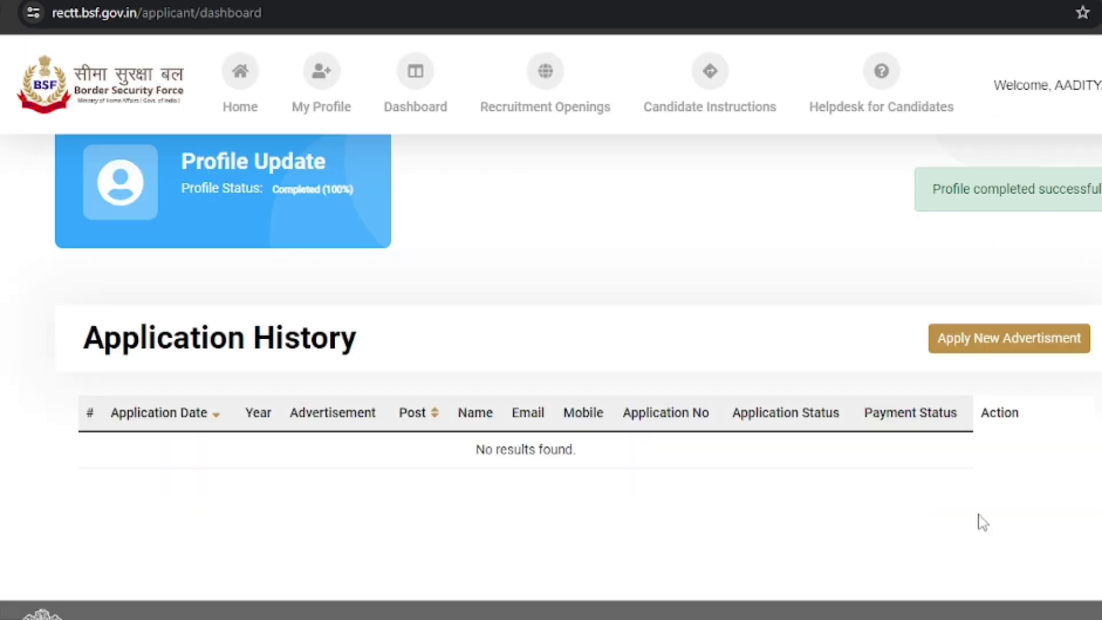
pyautogui.click(1001, 345)
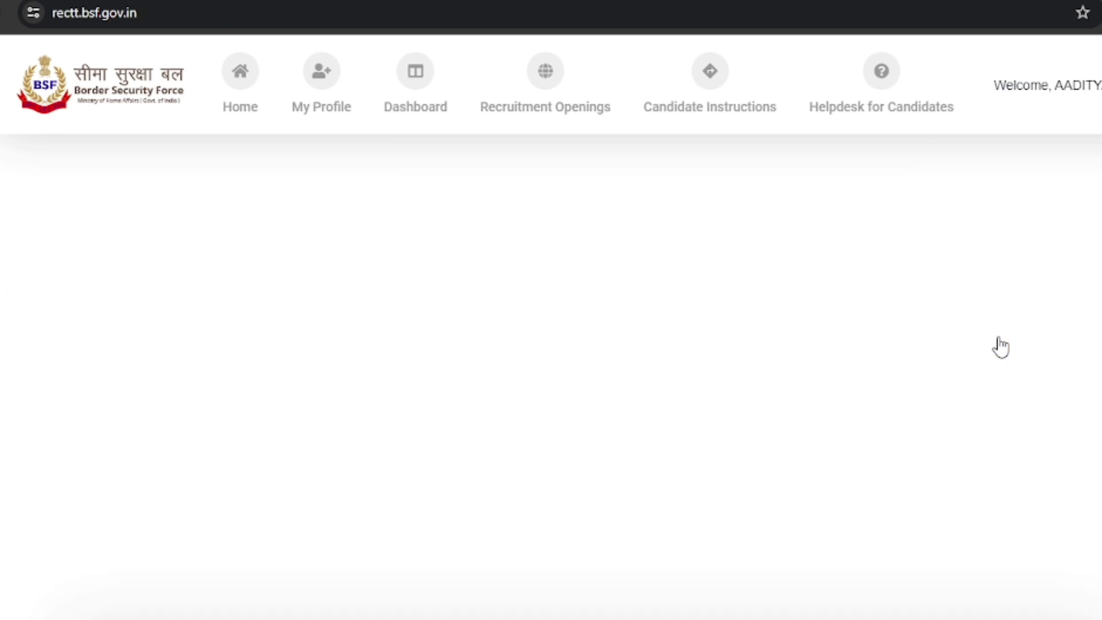
pyautogui.scroll(-12, 784, 346)
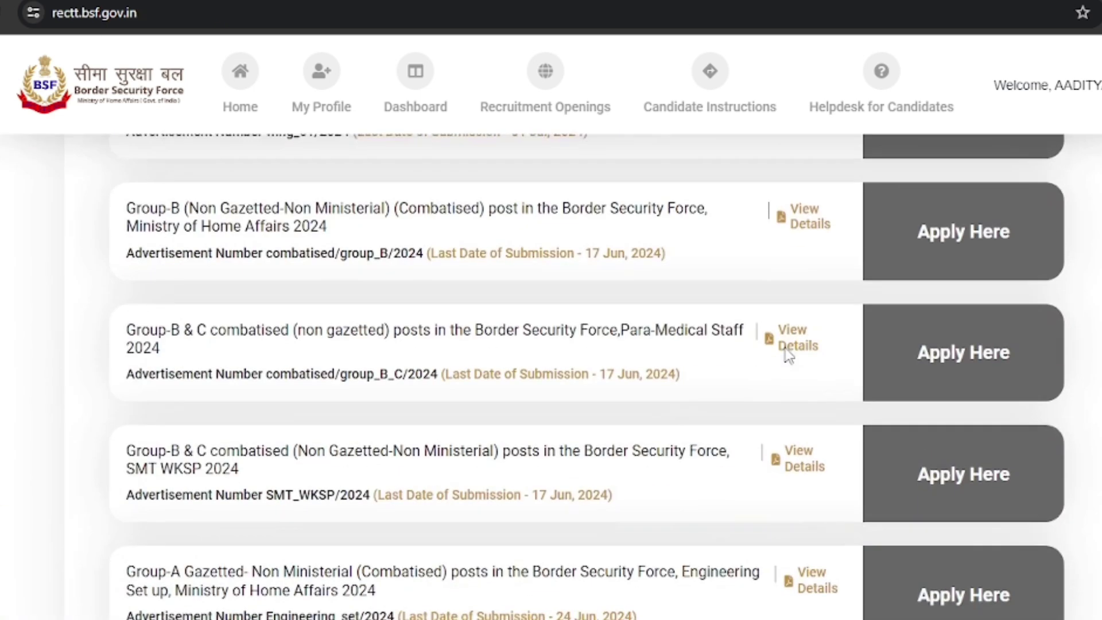
pyautogui.scroll(-10, 788, 355)
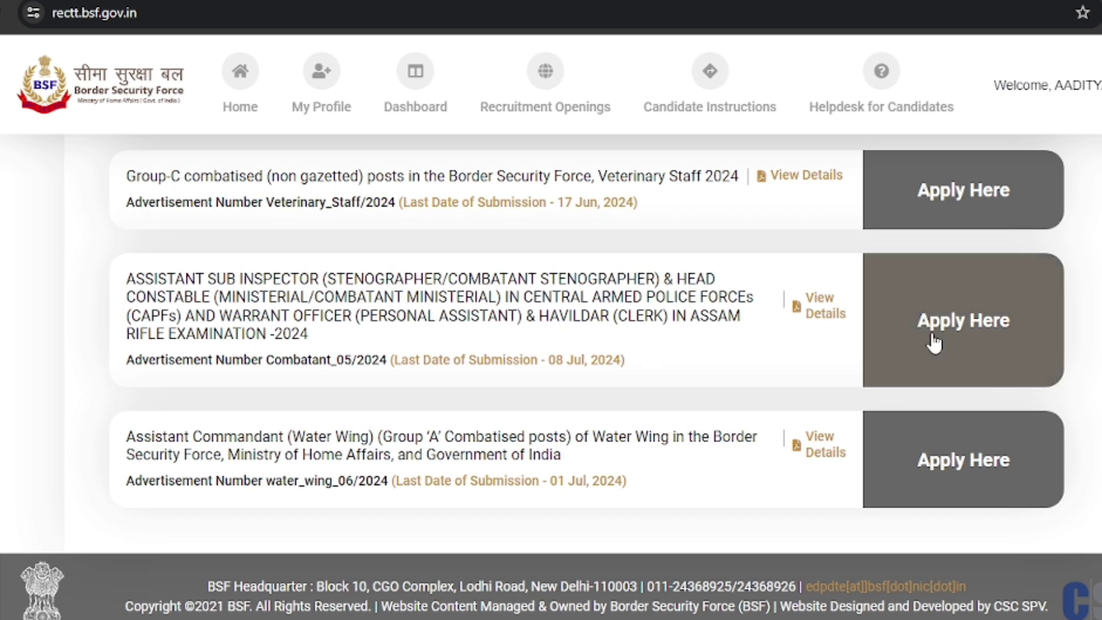
pyautogui.click(953, 329)
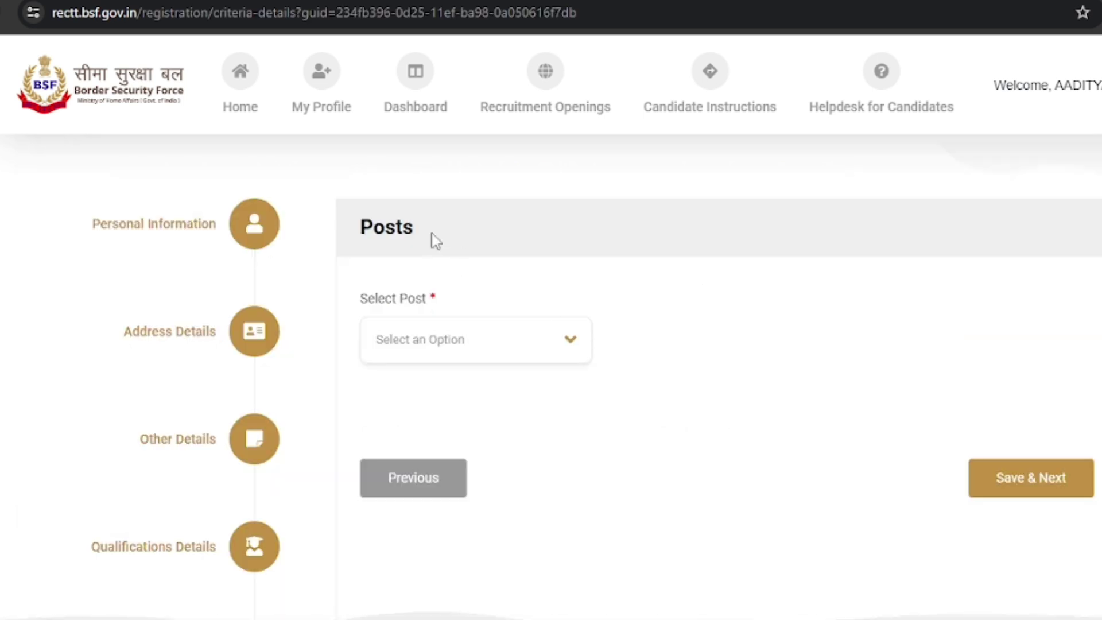
# - Choose Head Constable (Ministerial/Combatant Ministerial) and Havildar (Clerk) as the post, and save the selection
pyautogui.moveTo(433, 239); pyautogui.dragTo(360, 241)
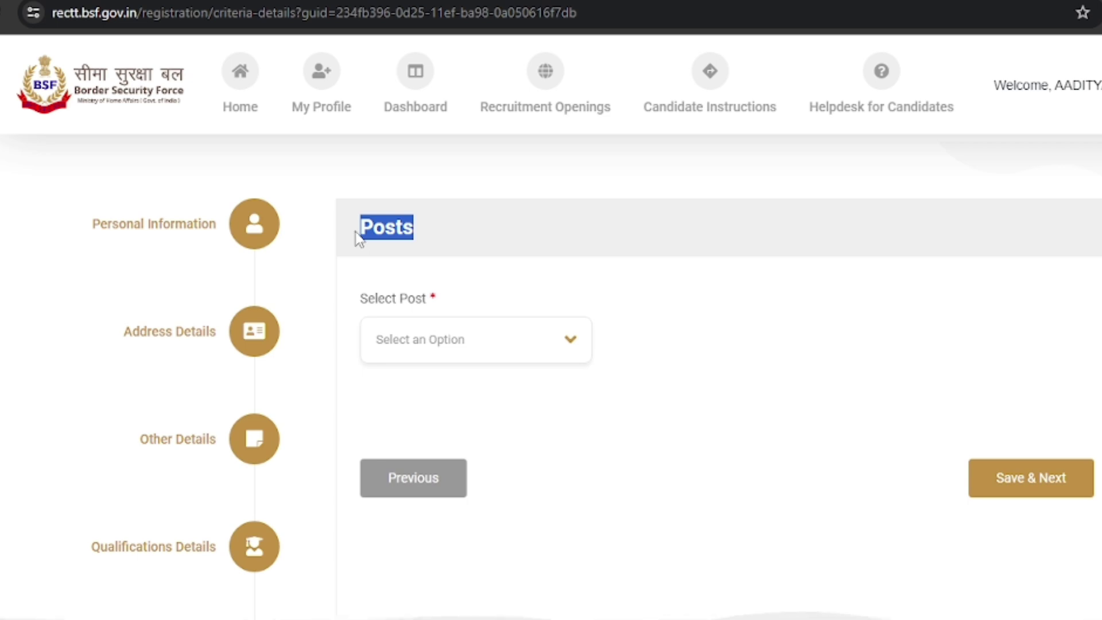
pyautogui.click(501, 283)
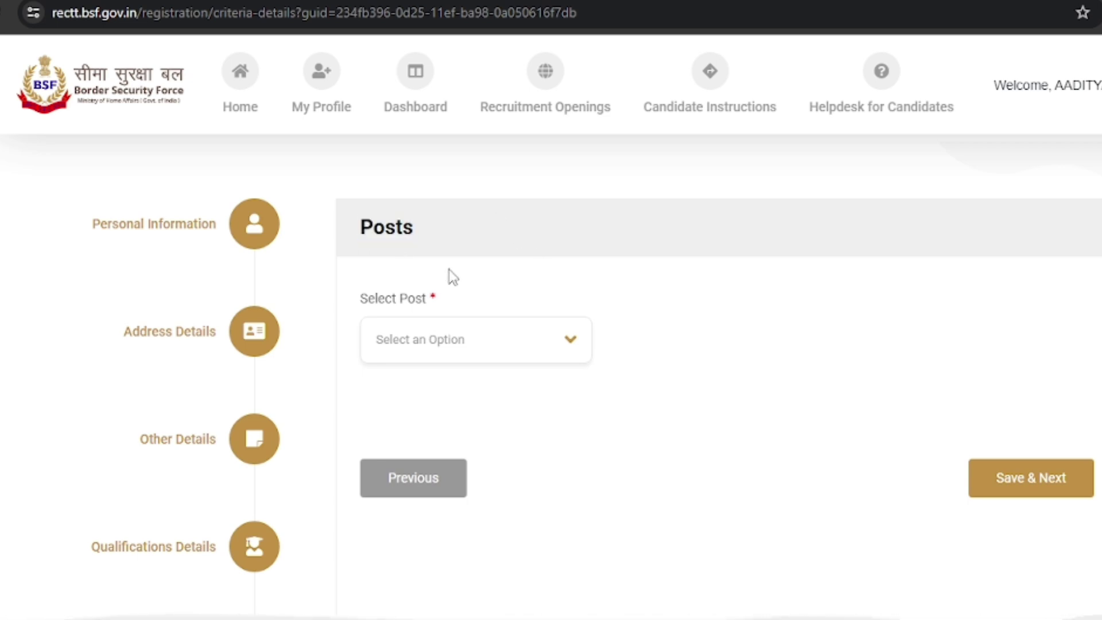
pyautogui.moveTo(364, 303); pyautogui.dragTo(431, 305)
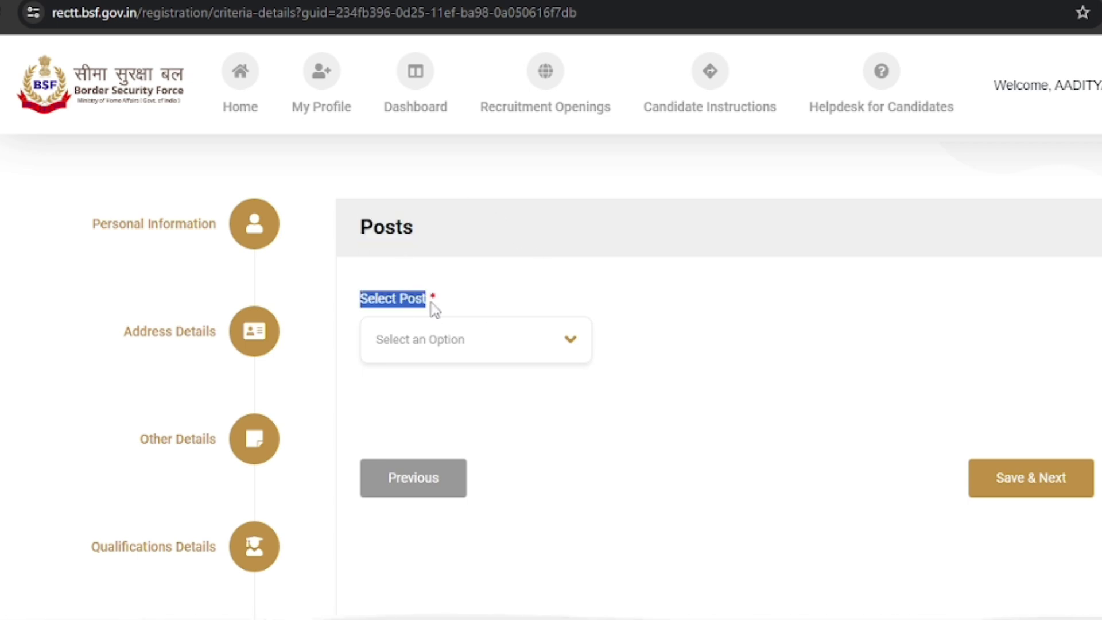
pyautogui.click(487, 295)
pyautogui.click(521, 350)
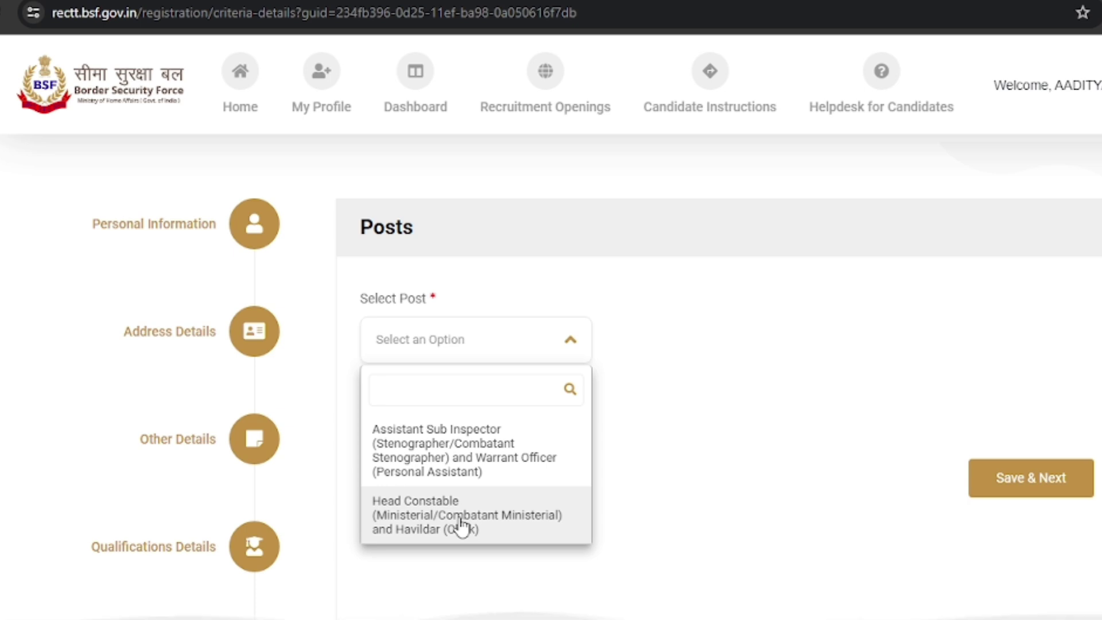
pyautogui.click(470, 498)
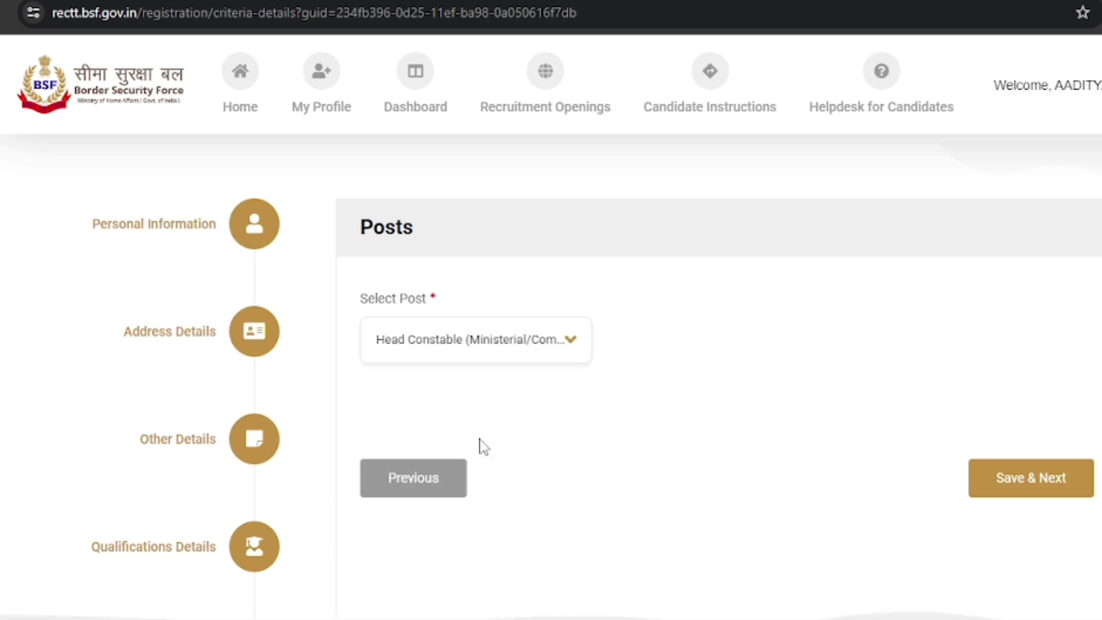
pyautogui.click(1003, 487)
# - Answer Yes to the Qualification requirement of having passed the Intermediate or Senior Secondary (10+2) examination
pyautogui.scroll(-1, 584, 366)
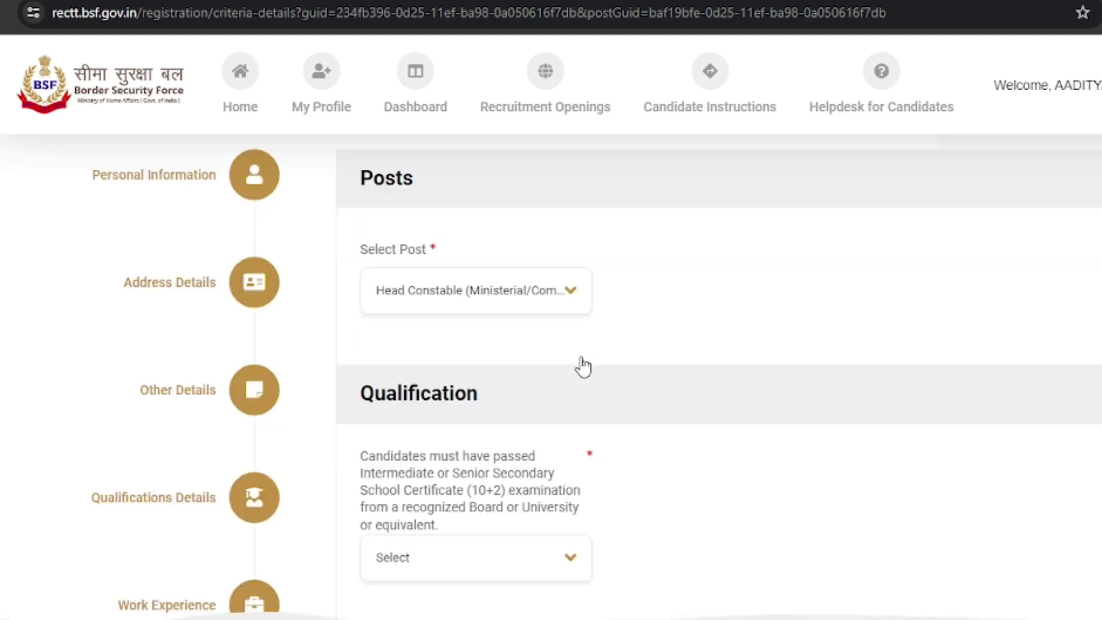
pyautogui.scroll(-3, 583, 366)
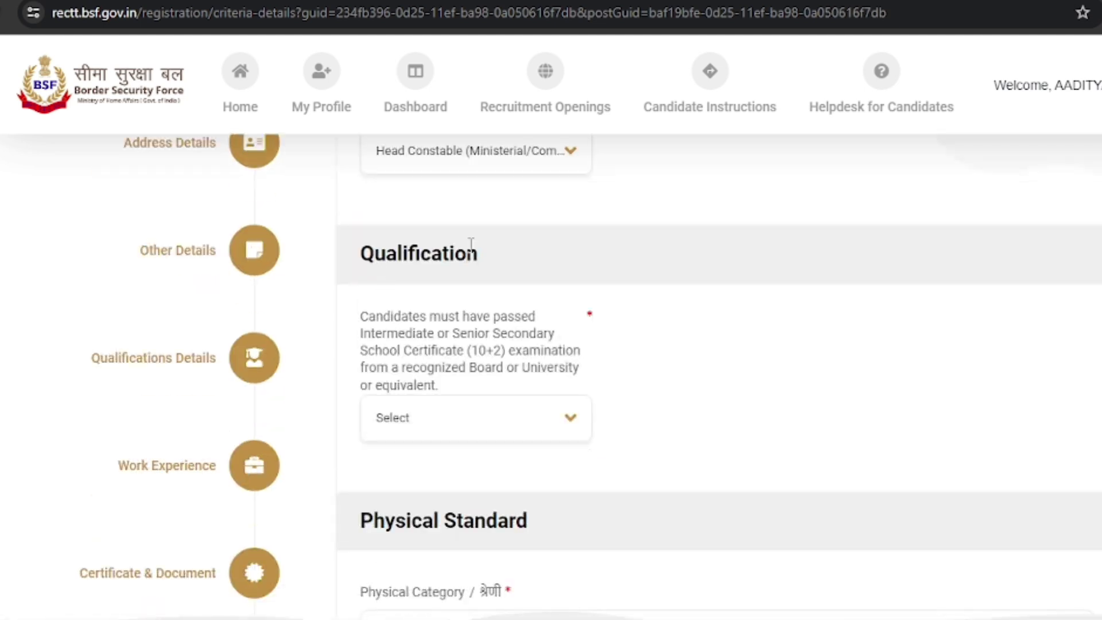
pyautogui.moveTo(470, 243); pyautogui.dragTo(375, 253)
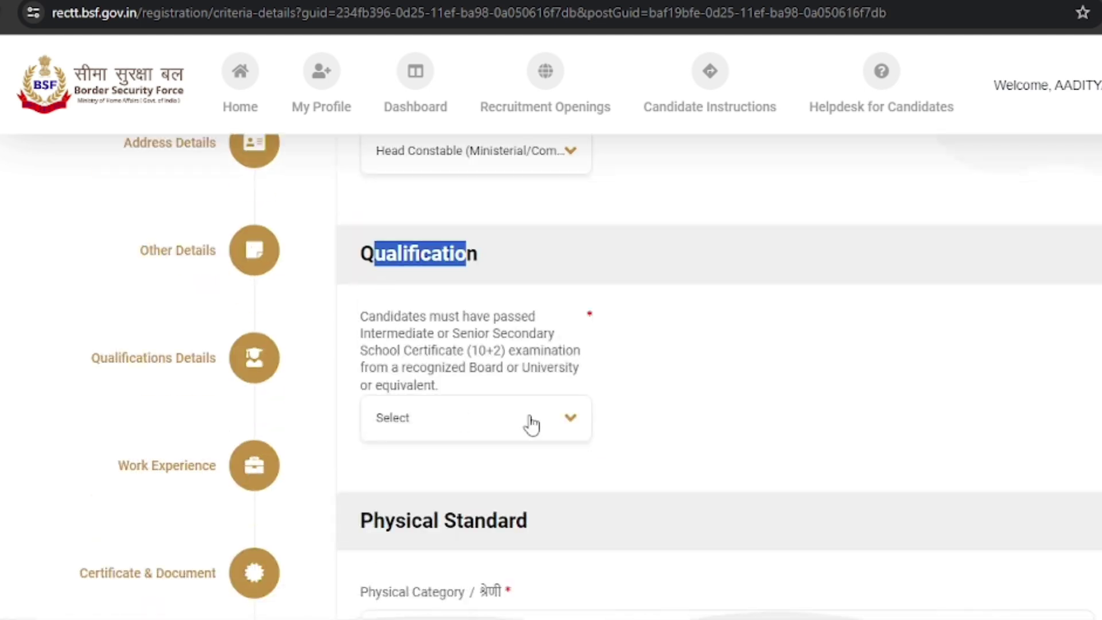
pyautogui.click(532, 425)
pyautogui.click(423, 539)
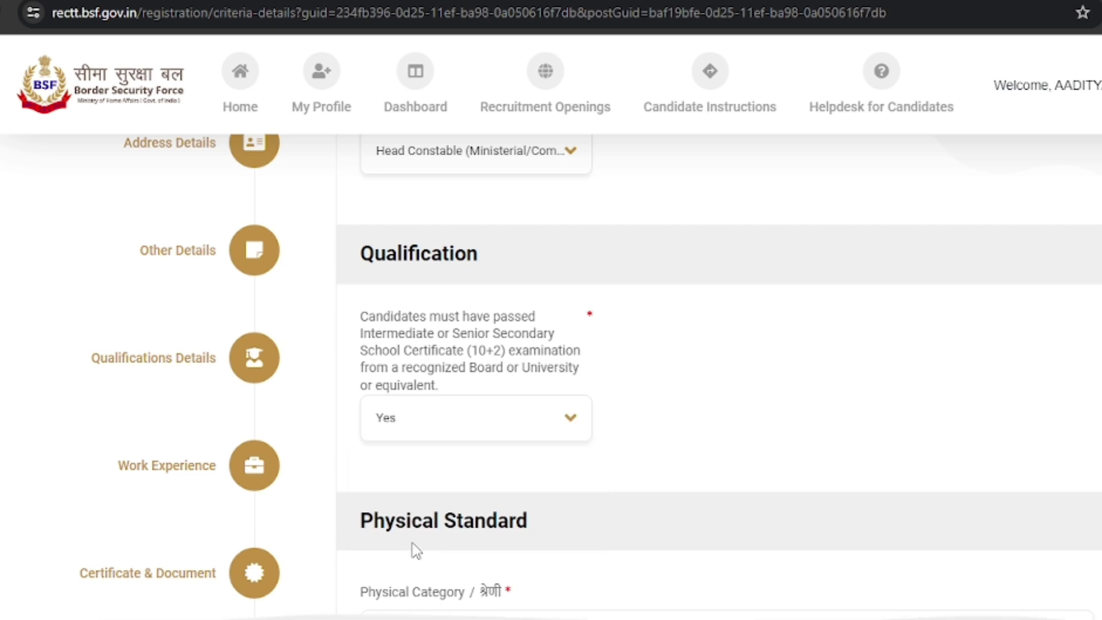
pyautogui.moveTo(505, 351); pyautogui.dragTo(468, 350)
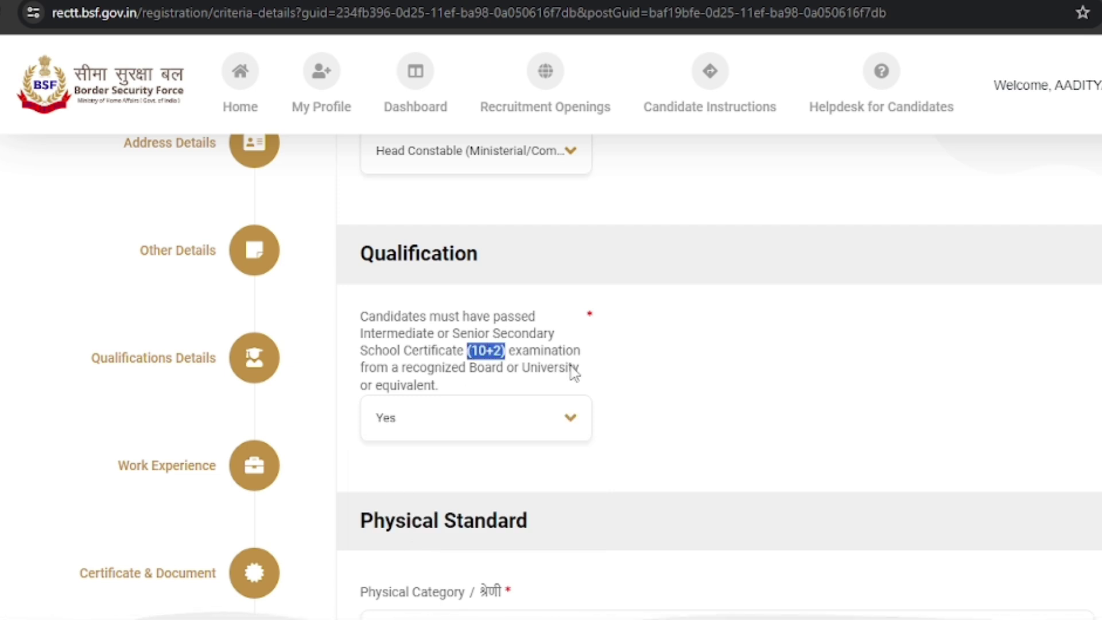
pyautogui.click(605, 364)
# - Set the Physical Category under Physical Standard to "All candidates belonging to Scheduled Tribes."
pyautogui.scroll(-4, 585, 402)
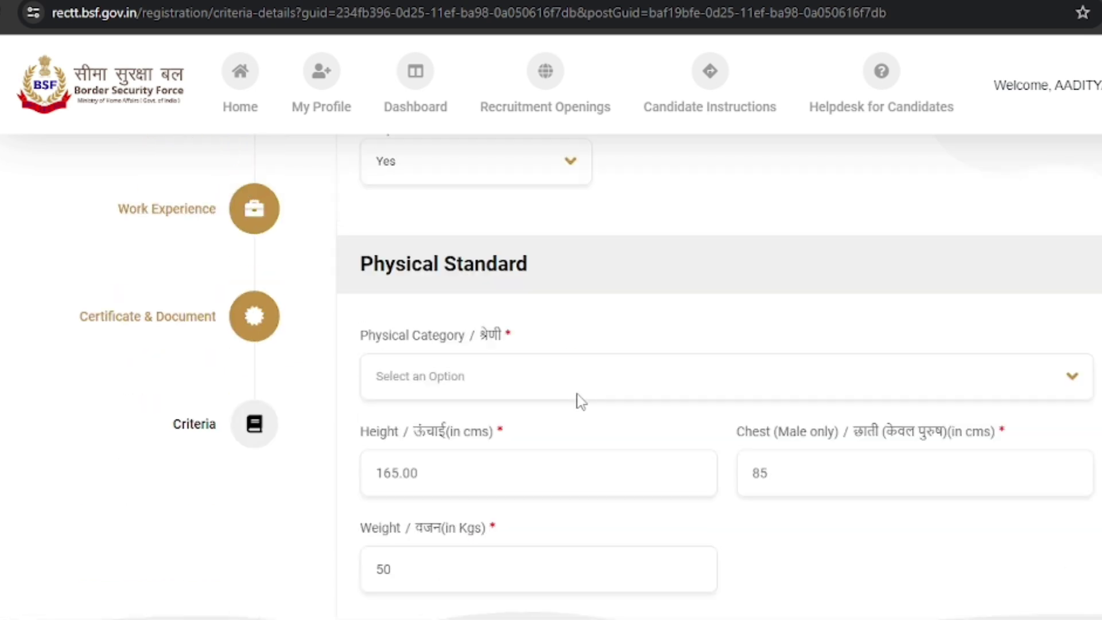
pyautogui.scroll(-1, 580, 400)
pyautogui.moveTo(374, 237); pyautogui.dragTo(509, 251)
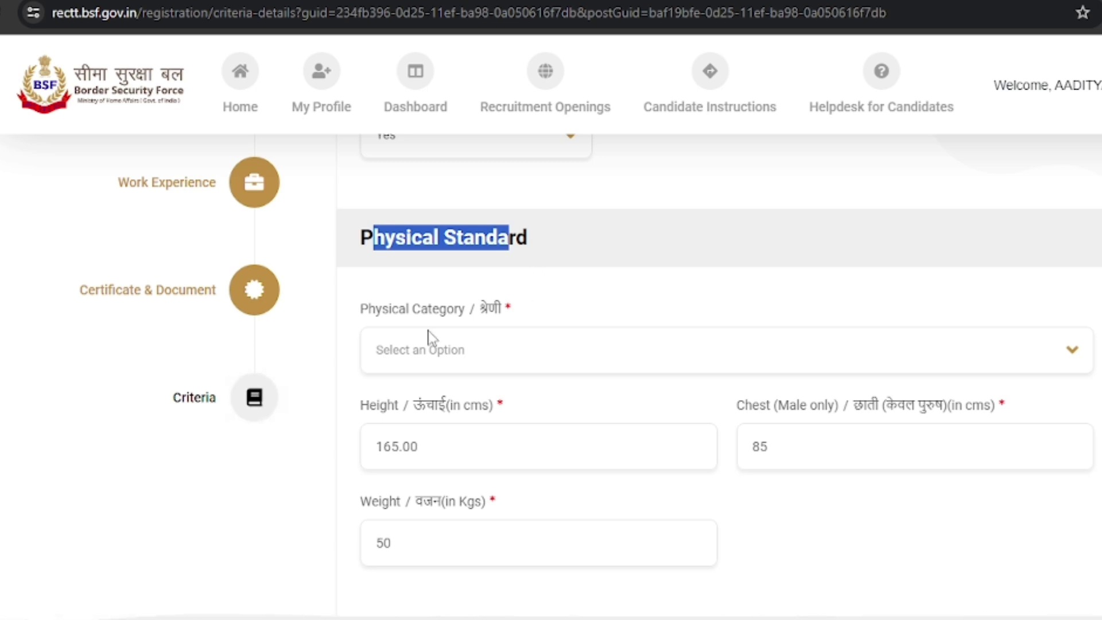
pyautogui.moveTo(361, 310); pyautogui.dragTo(497, 303)
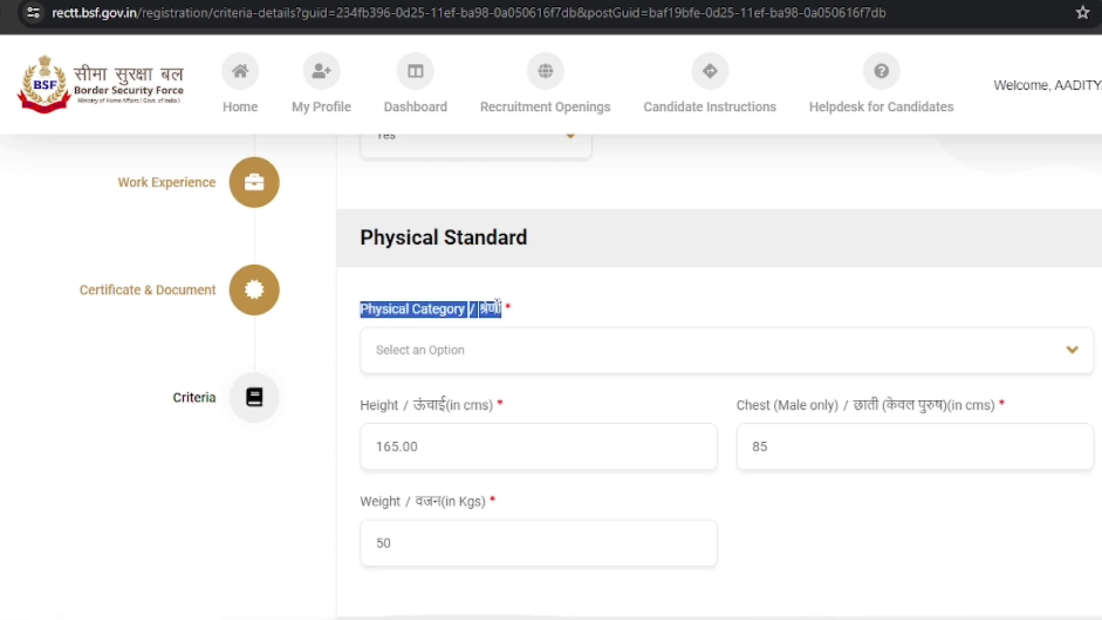
pyautogui.click(518, 367)
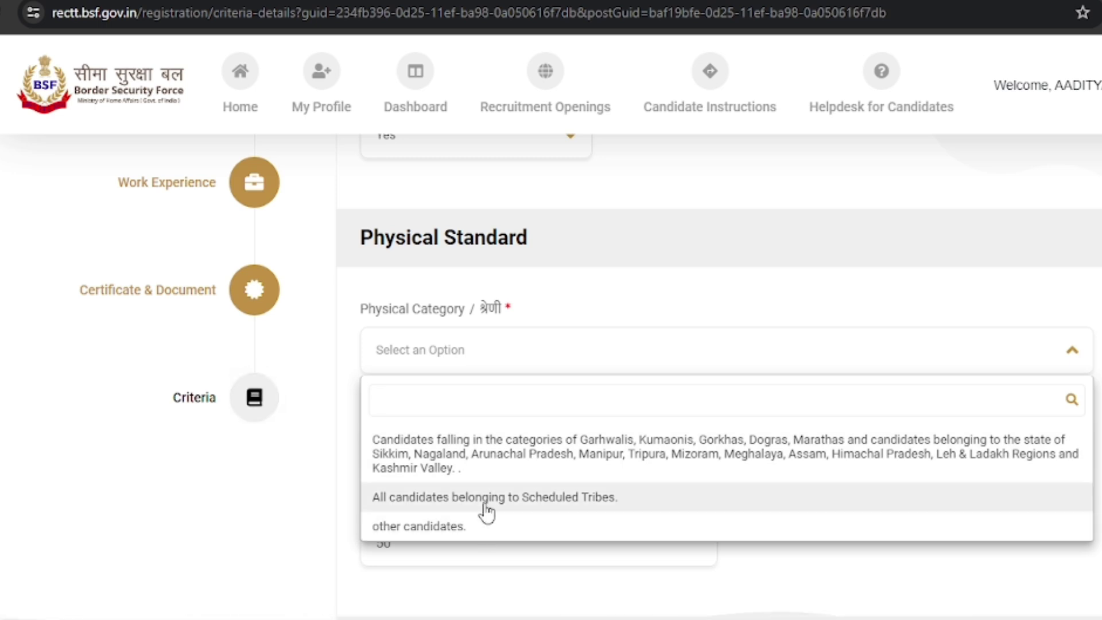
pyautogui.click(456, 538)
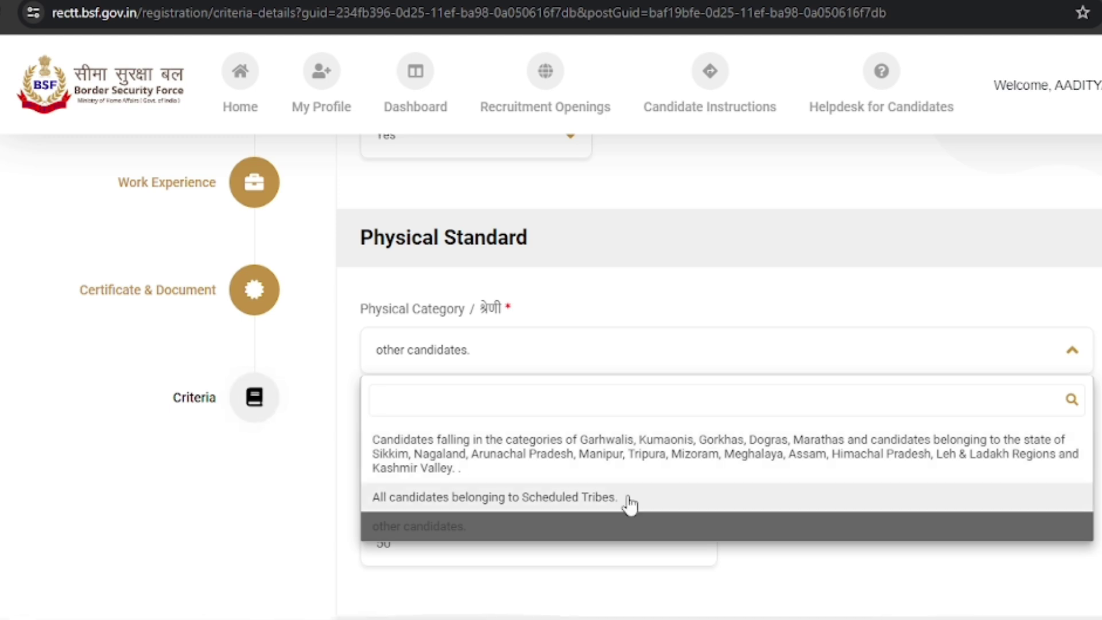
pyautogui.click(649, 499)
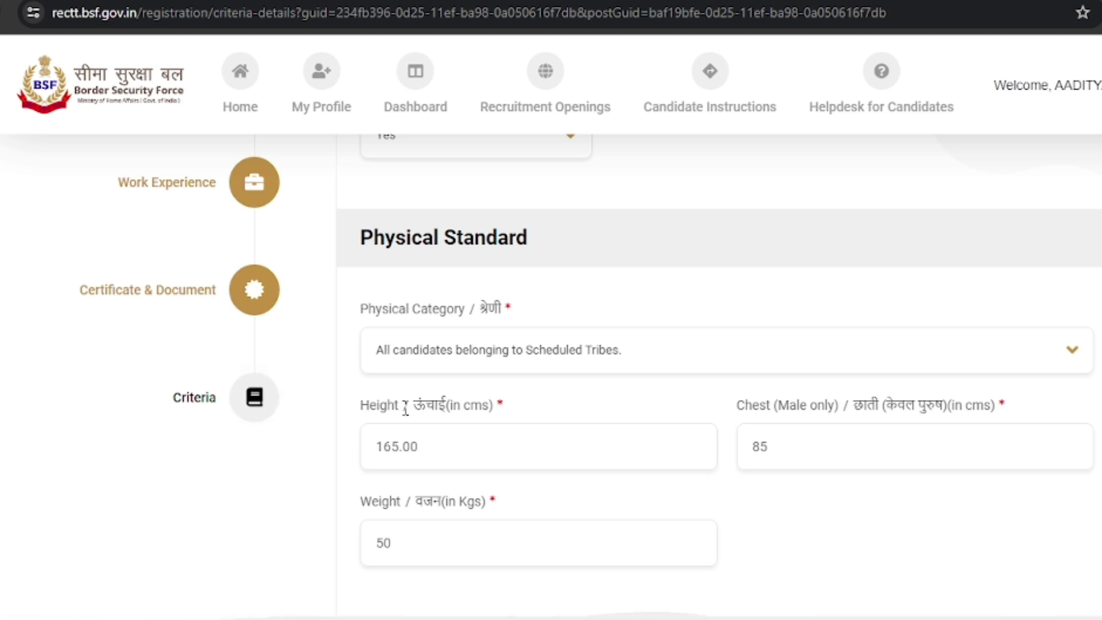
# - Look over the Upload Documents and Force Preference sections, including the forces offered for Force Preference 1
pyautogui.scroll(-3, 713, 413)
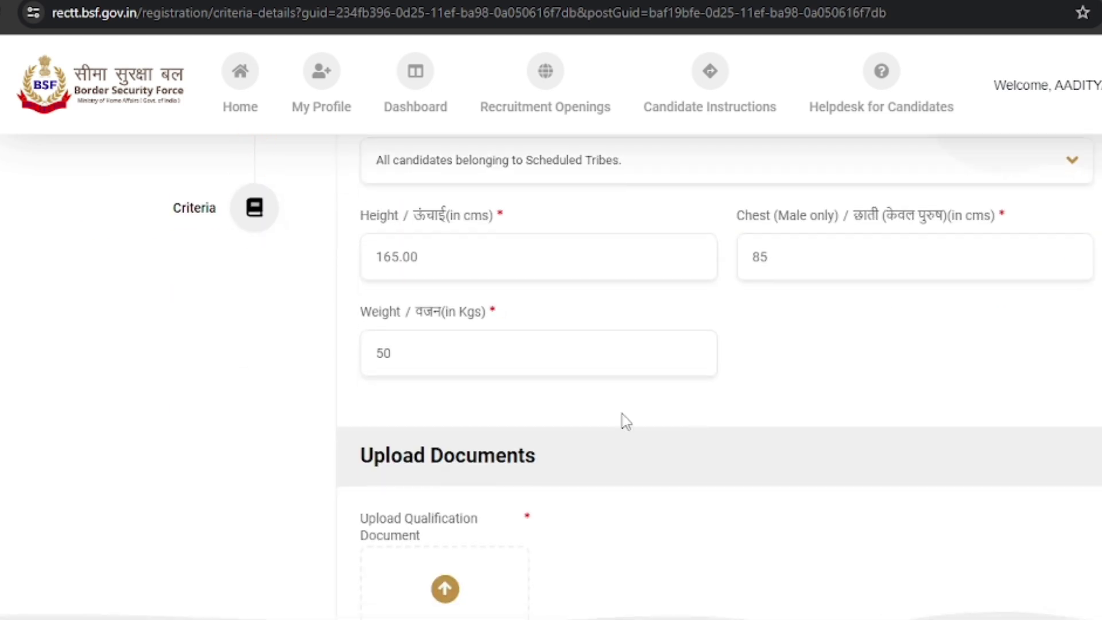
pyautogui.scroll(-3, 624, 421)
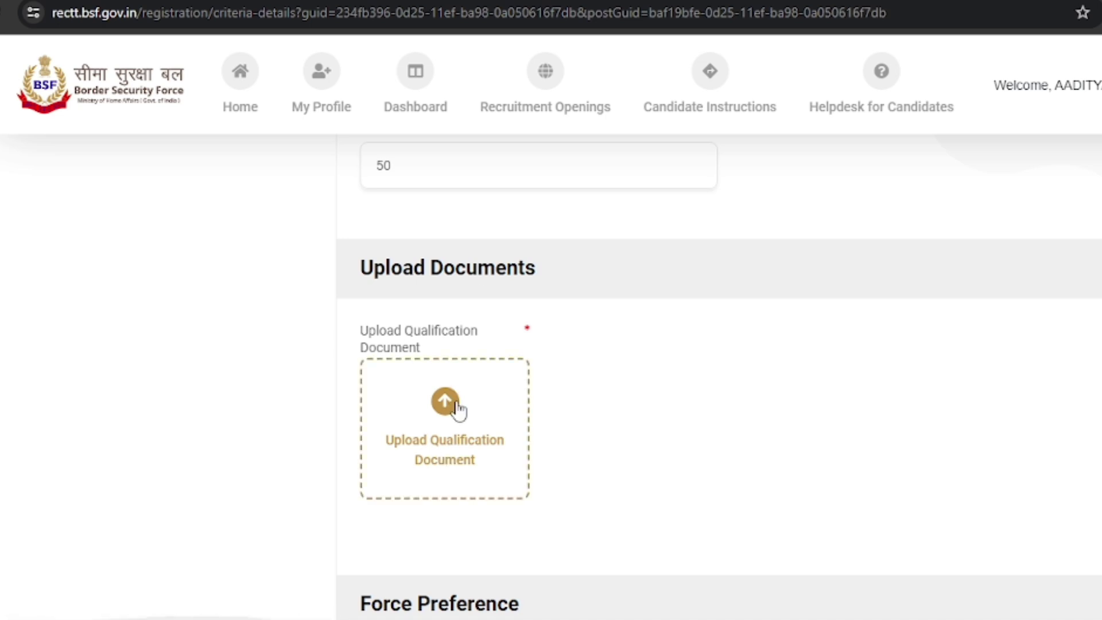
pyautogui.scroll(-5, 538, 404)
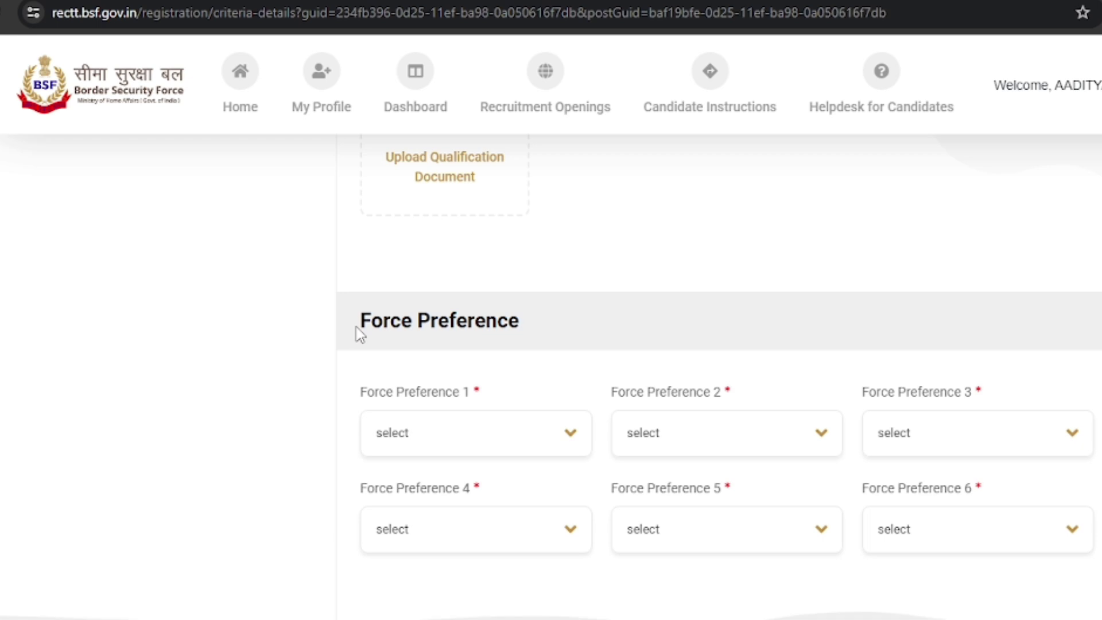
pyautogui.moveTo(360, 333); pyautogui.dragTo(523, 321)
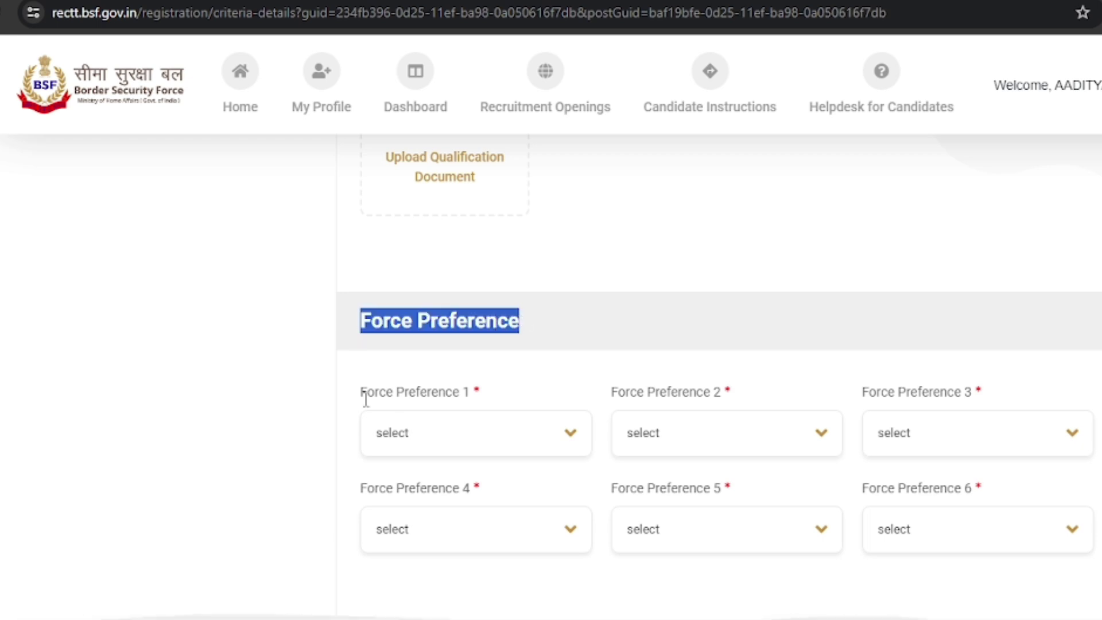
pyautogui.moveTo(366, 396); pyautogui.dragTo(451, 411)
pyautogui.click(543, 421)
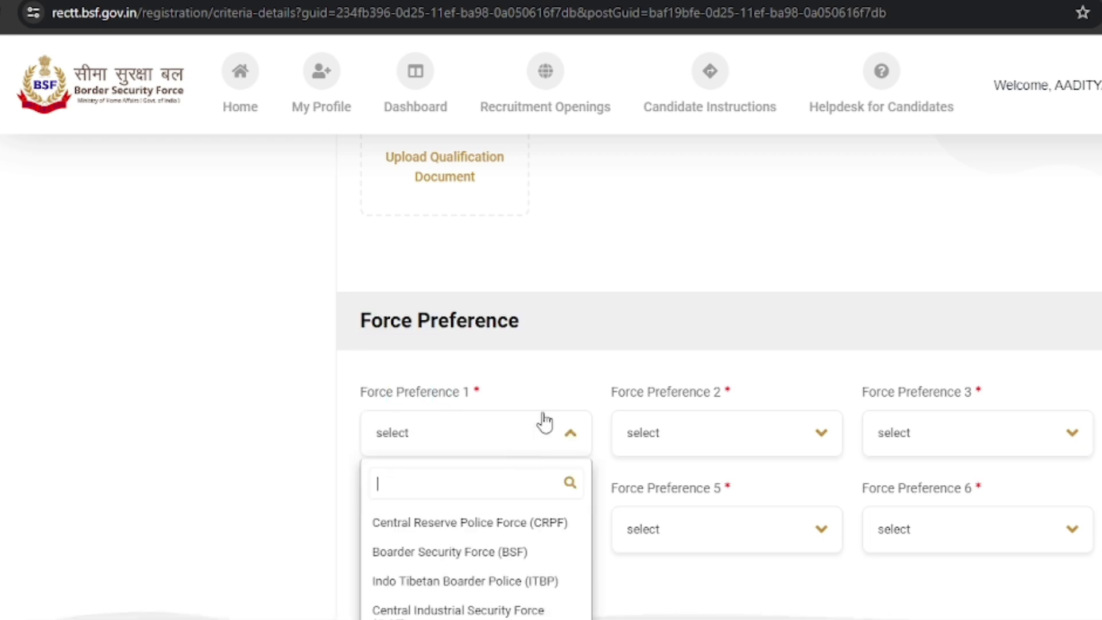
pyautogui.scroll(-3, 542, 413)
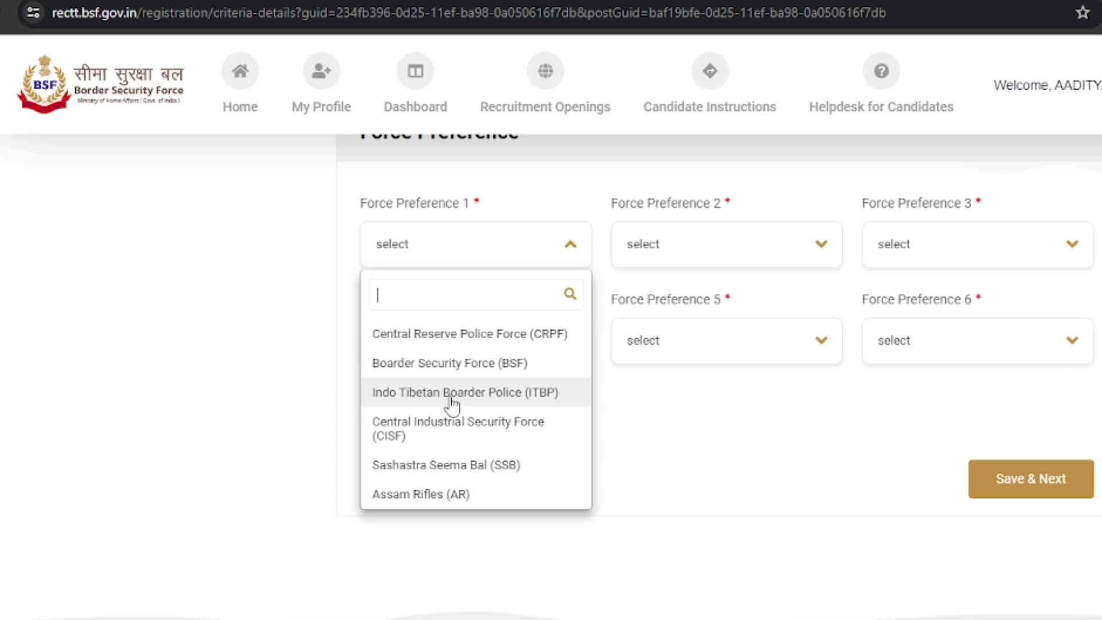
# - Check the pay scale and the force-wise, category-wise vacancy tables in the detailed recruitment advertisement PDF
pyautogui.click(664, 86)
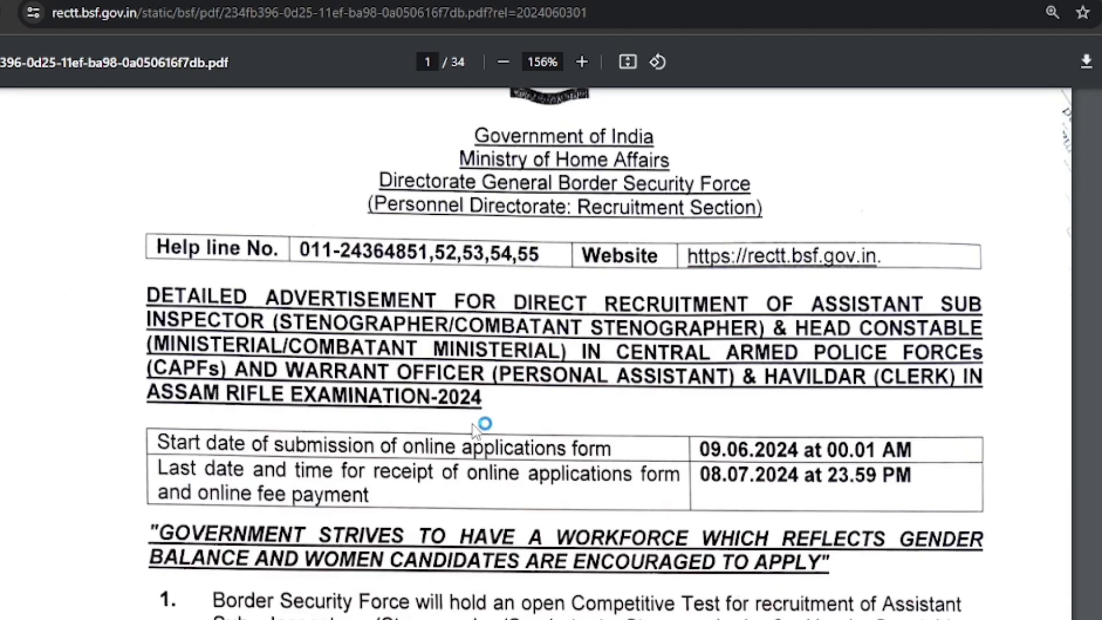
pyautogui.scroll(-15, 476, 429)
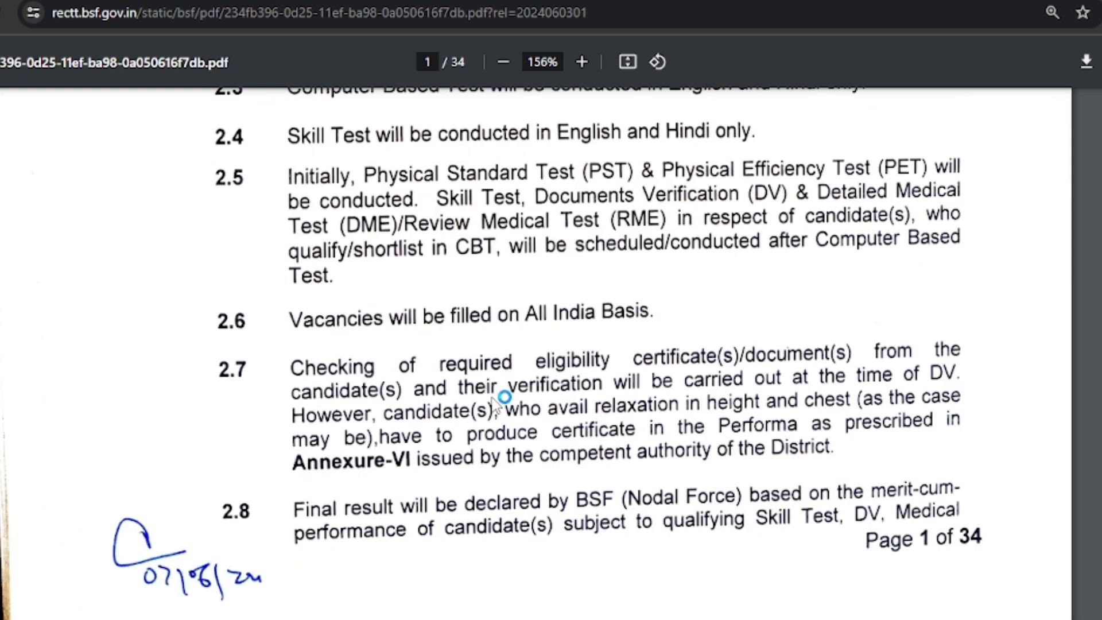
pyautogui.scroll(-15, 497, 399)
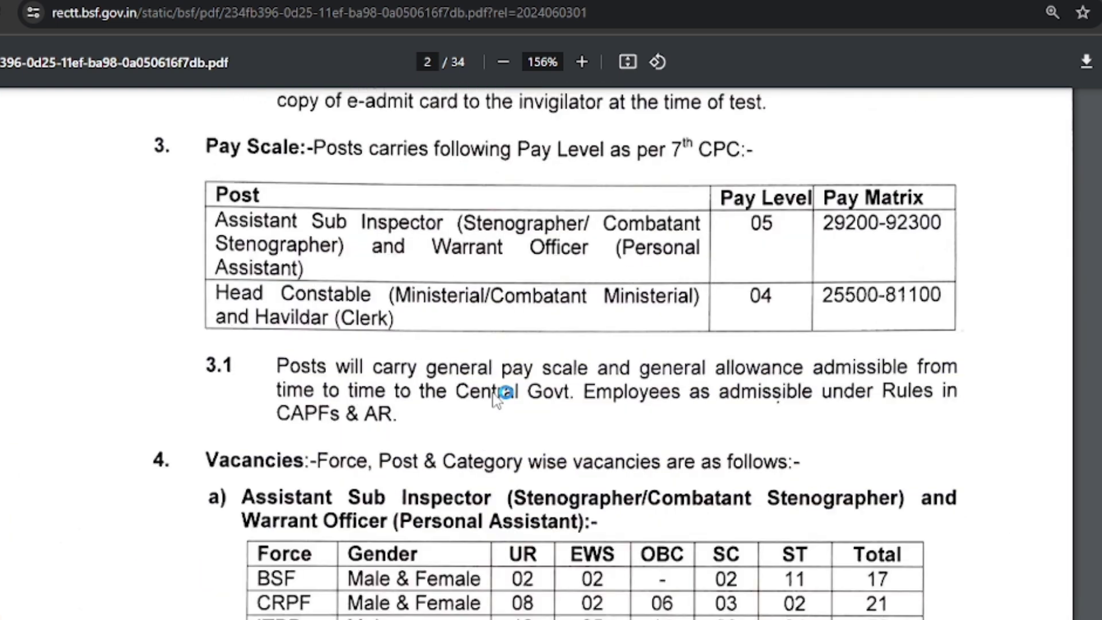
pyautogui.scroll(5, 481, 389)
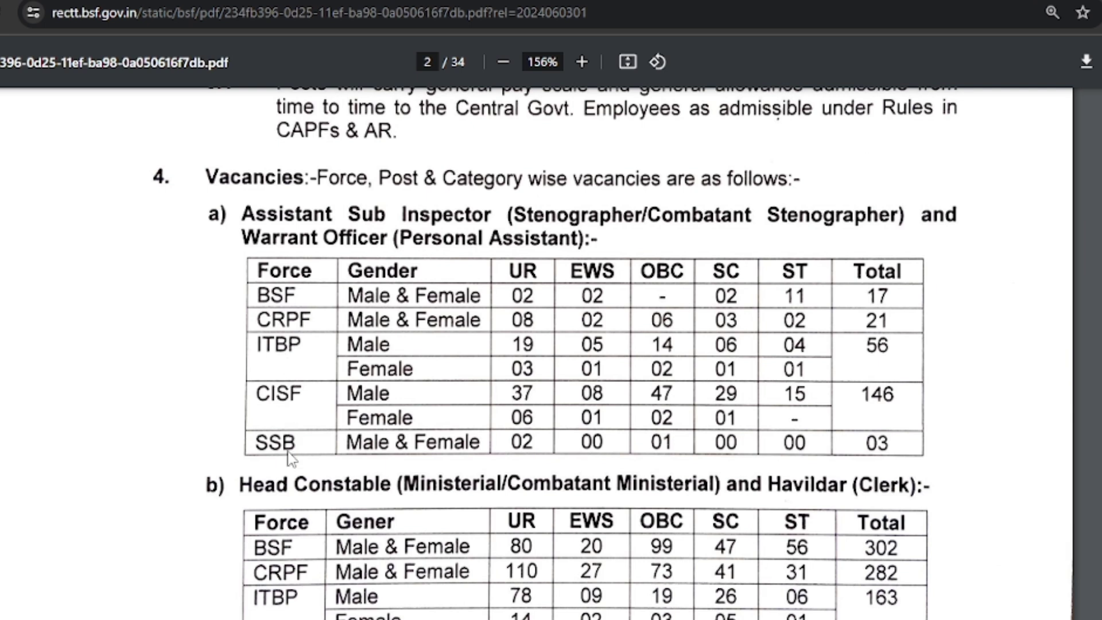
pyautogui.scroll(-1, 290, 545)
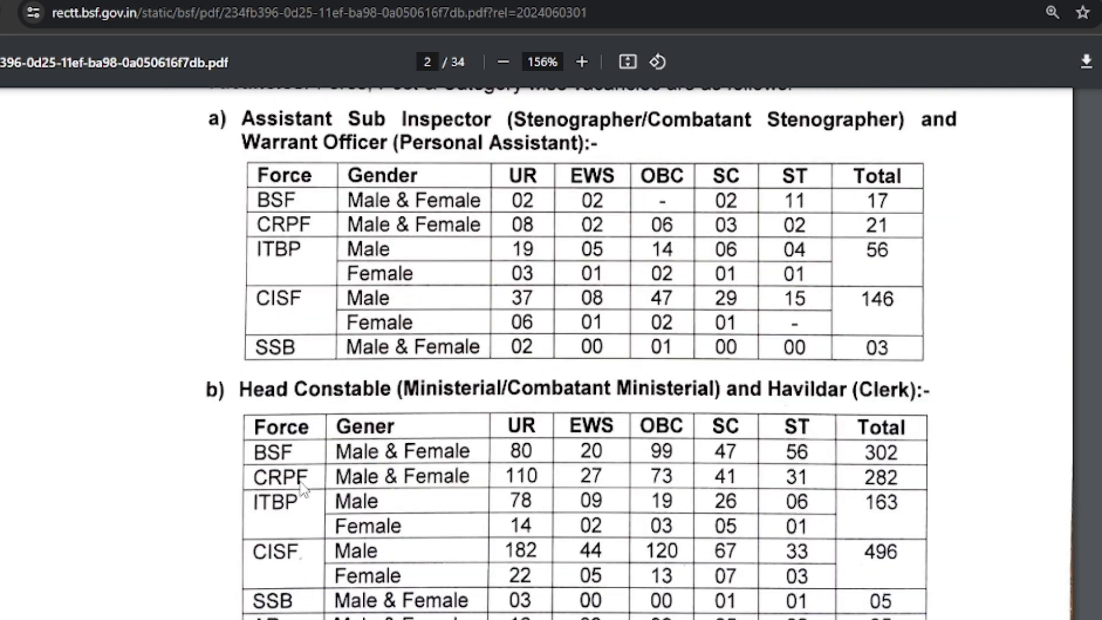
pyautogui.scroll(-2, 301, 482)
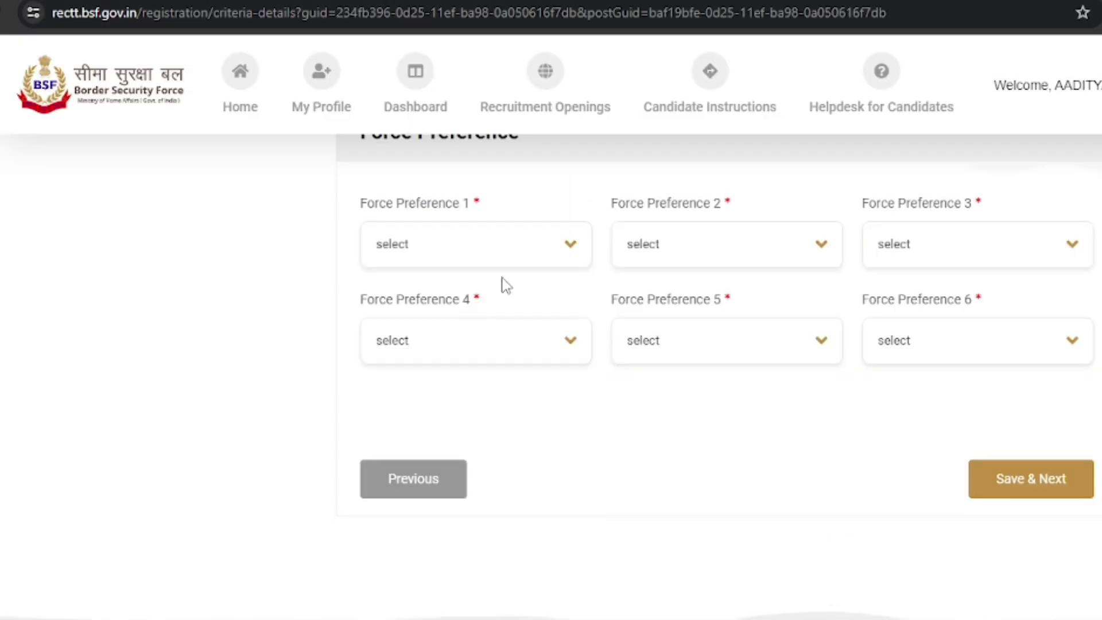
# - Set Force Preferences 1 to 3 to Central Reserve Police Force (CRPF), Boarder Security Force (BSF) and Central Industrial Security Force (CISF)
pyautogui.click(436, 246)
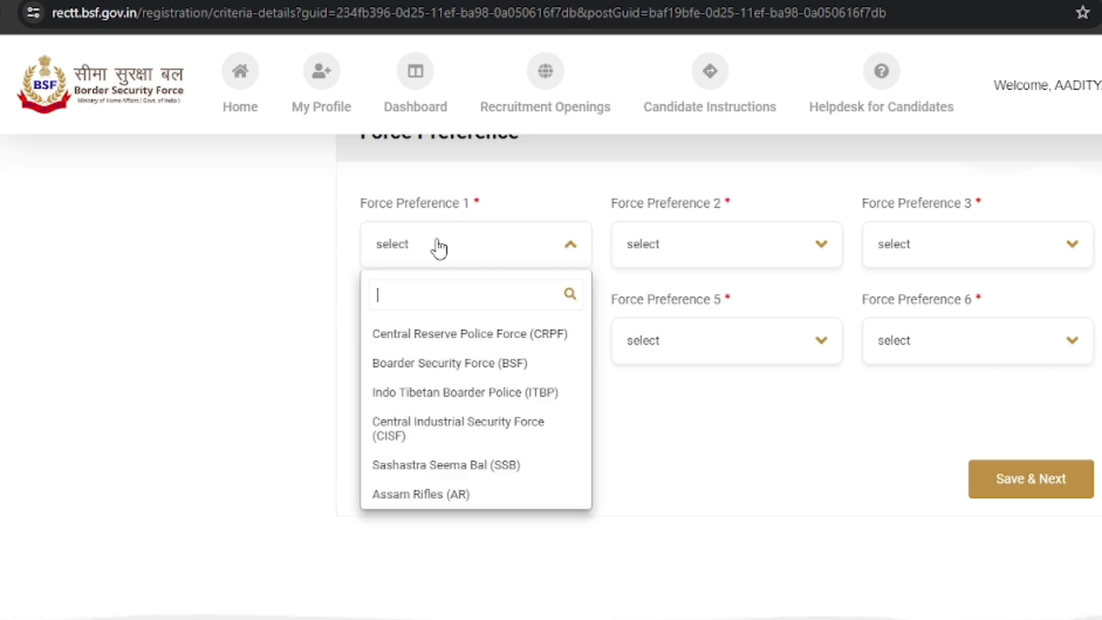
pyautogui.click(448, 338)
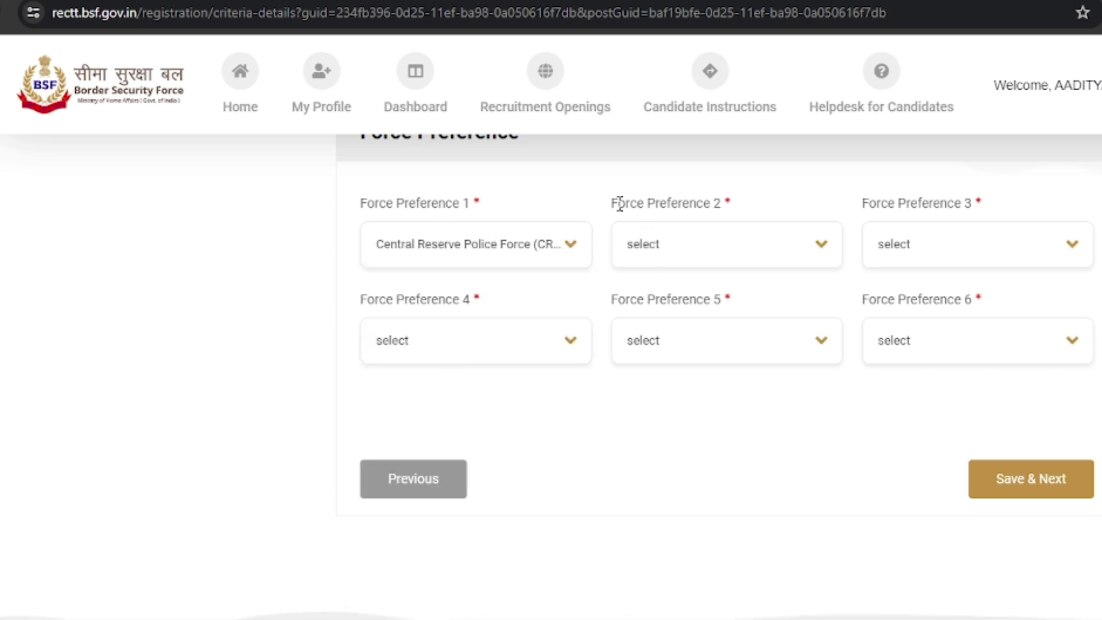
pyautogui.moveTo(619, 204); pyautogui.dragTo(702, 269)
pyautogui.click(702, 266)
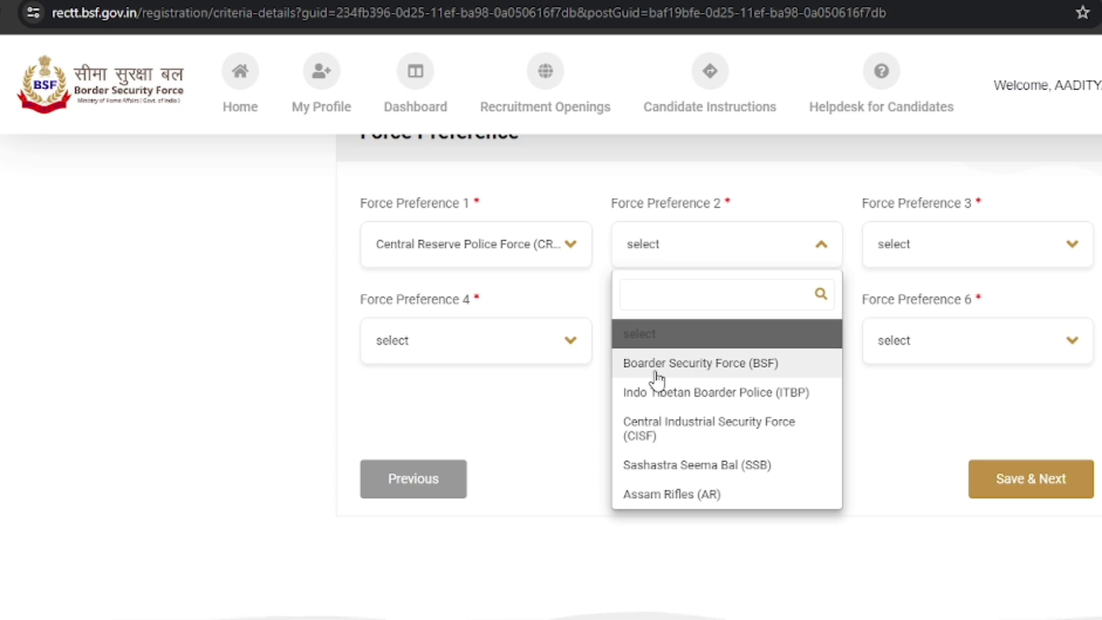
pyautogui.click(685, 366)
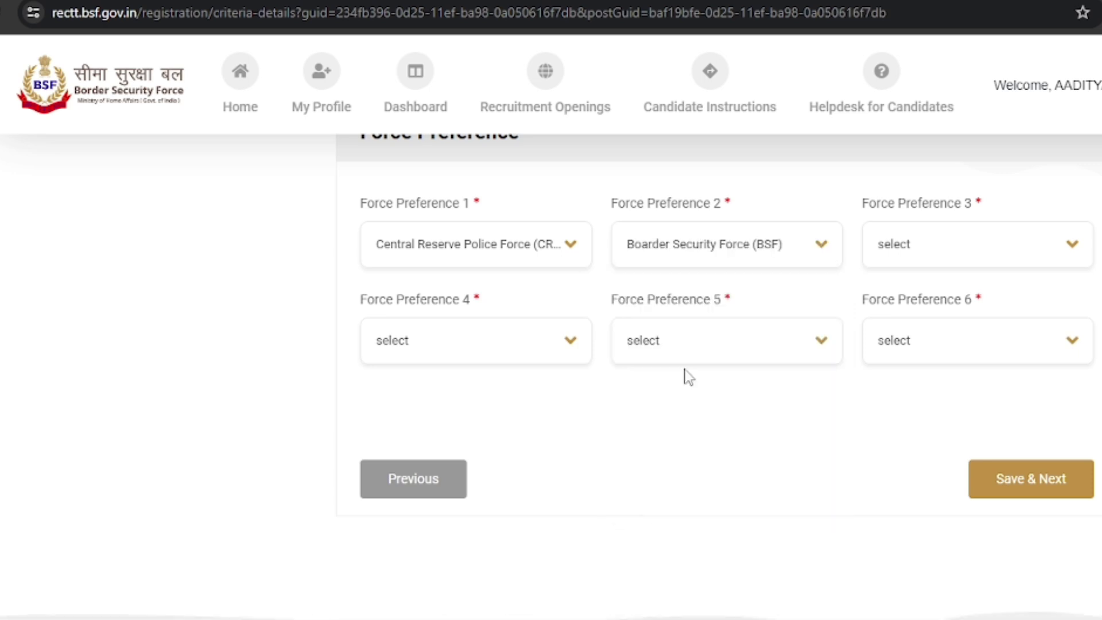
pyautogui.click(934, 259)
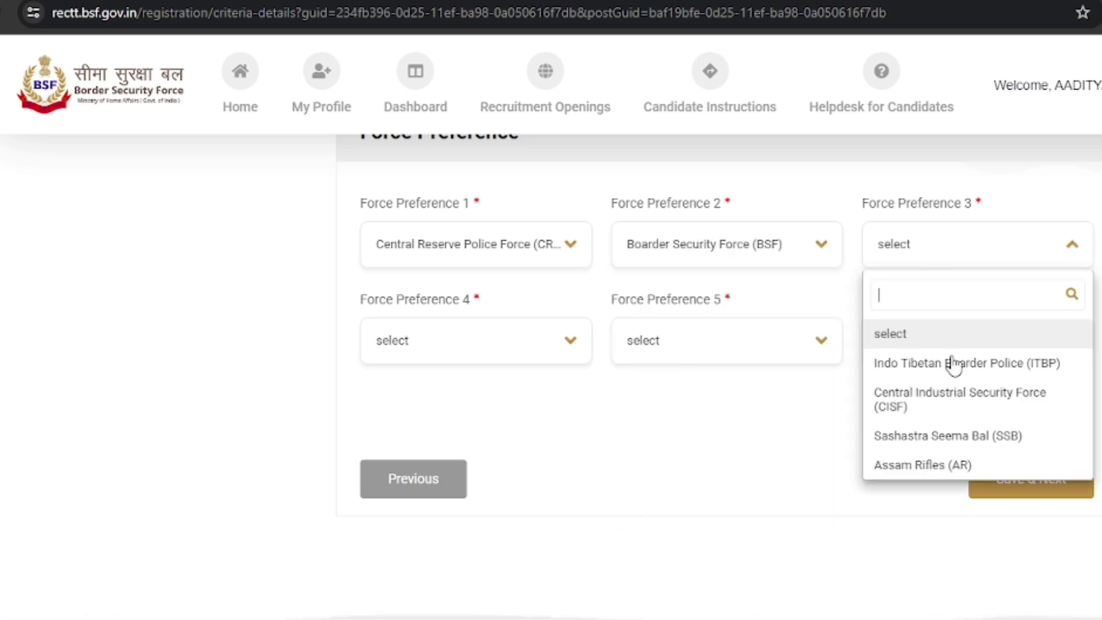
pyautogui.click(935, 400)
# - Set Force Preferences 4 to 6 to Sashastra Seema Bal, Indo Tibetan Boarder Police and Assam Rifles, and save the Criteria section
pyautogui.click(494, 359)
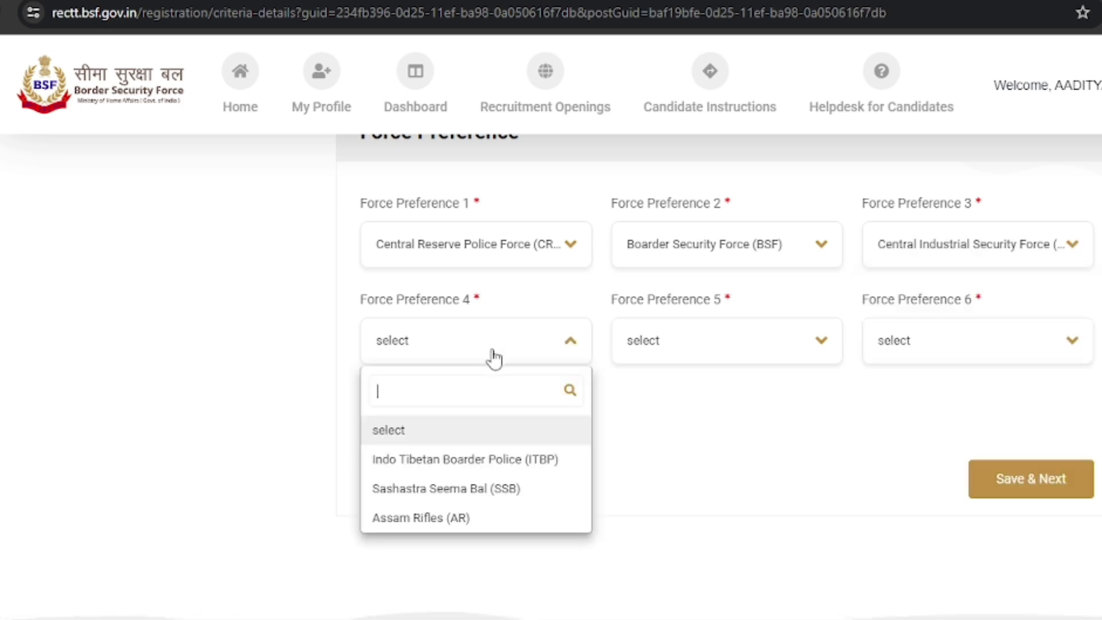
pyautogui.click(456, 490)
pyautogui.click(730, 362)
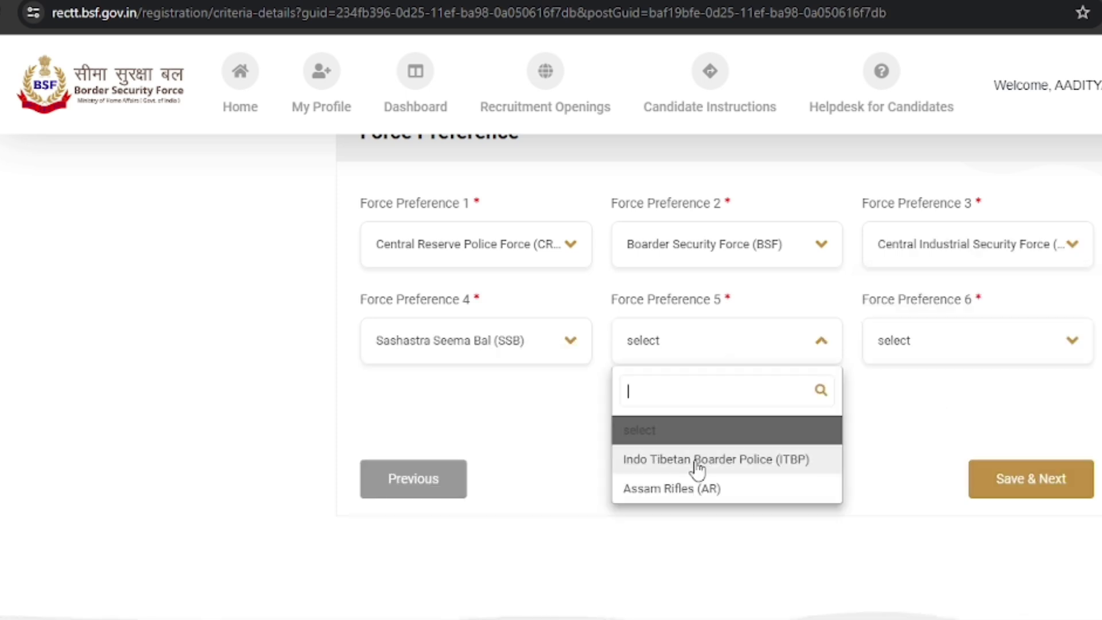
pyautogui.click(698, 462)
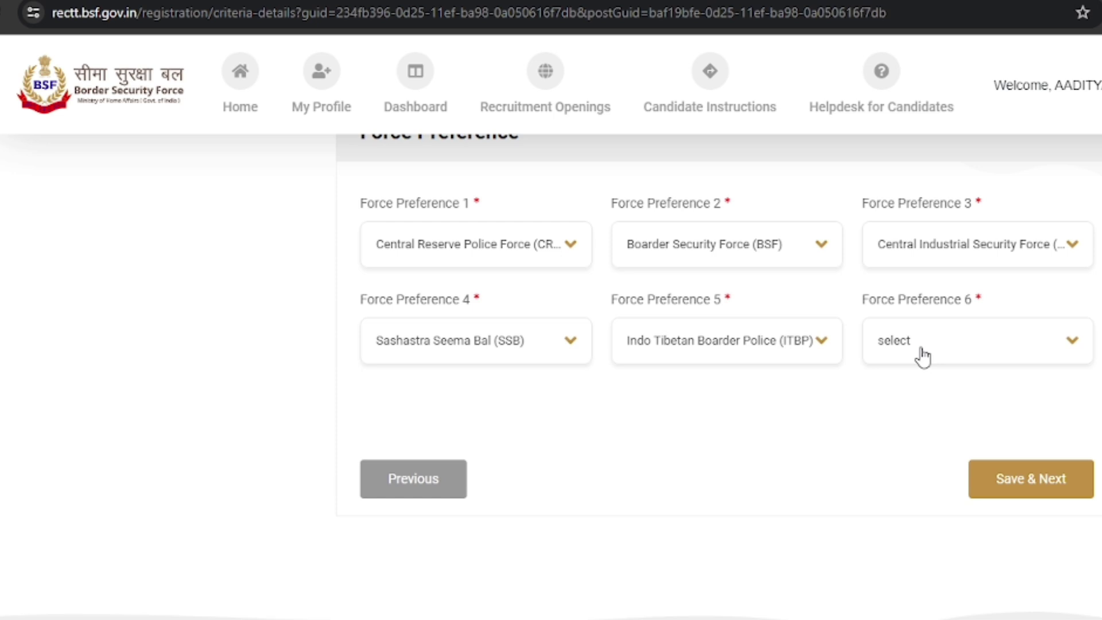
pyautogui.click(923, 355)
pyautogui.click(895, 459)
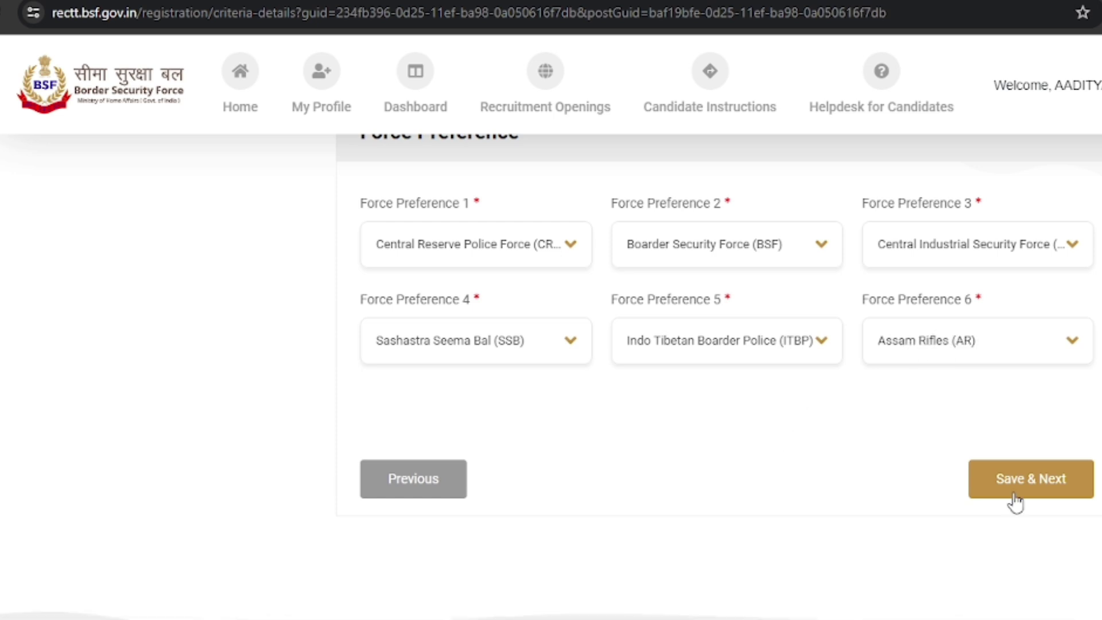
pyautogui.click(1041, 485)
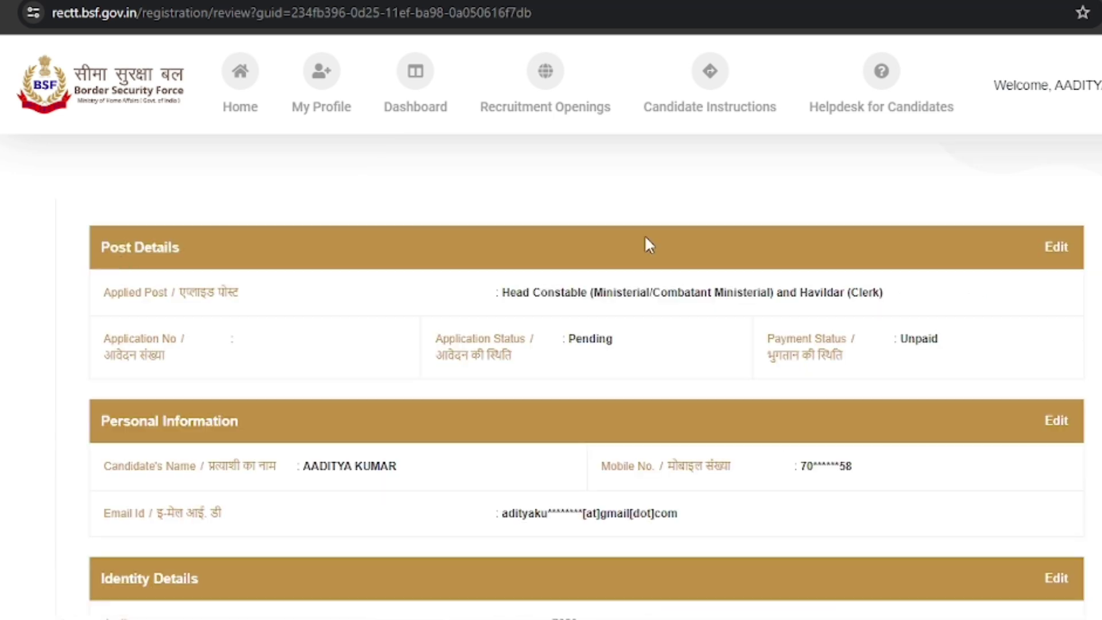
# - Review the application summary down to Centre Preference, and fill in the candidate's locality as the Place
pyautogui.scroll(-7, 529, 364)
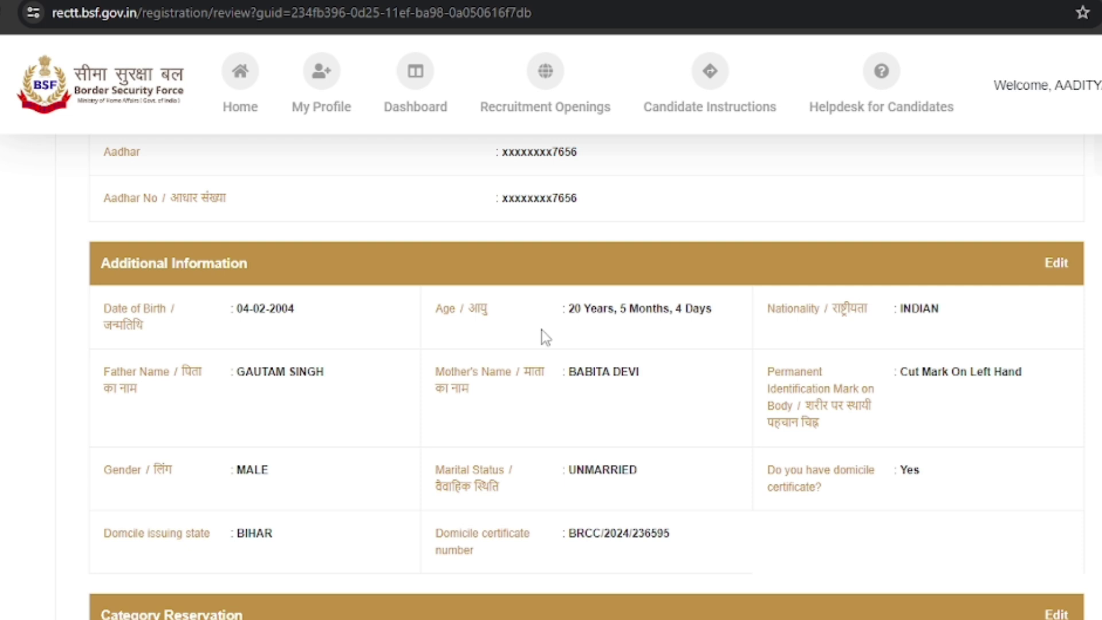
pyautogui.scroll(-10, 544, 336)
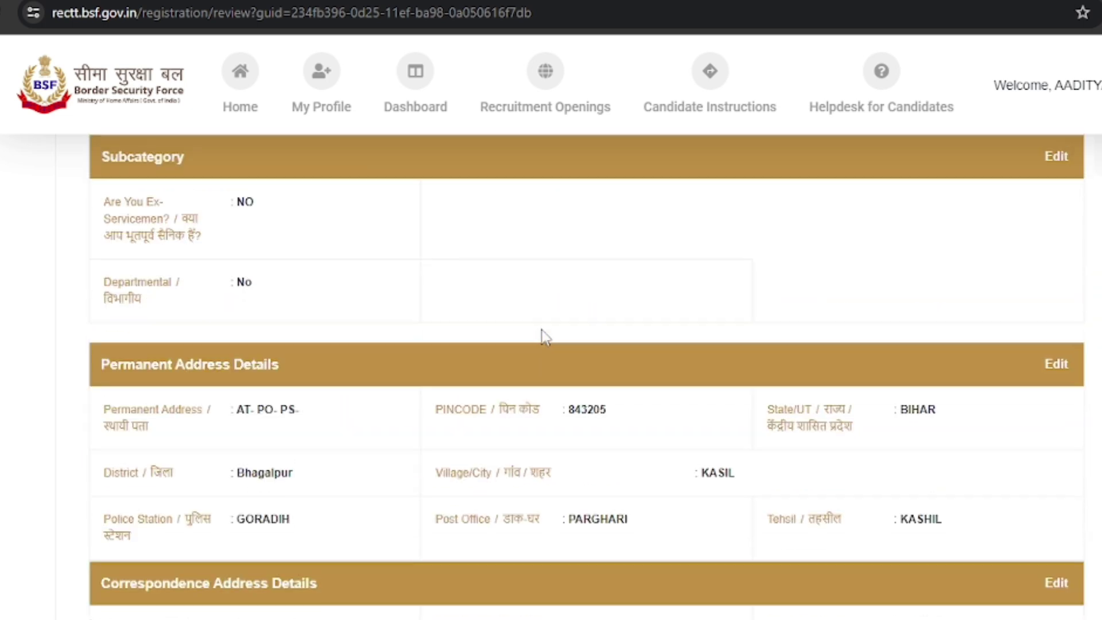
pyautogui.scroll(-10, 544, 336)
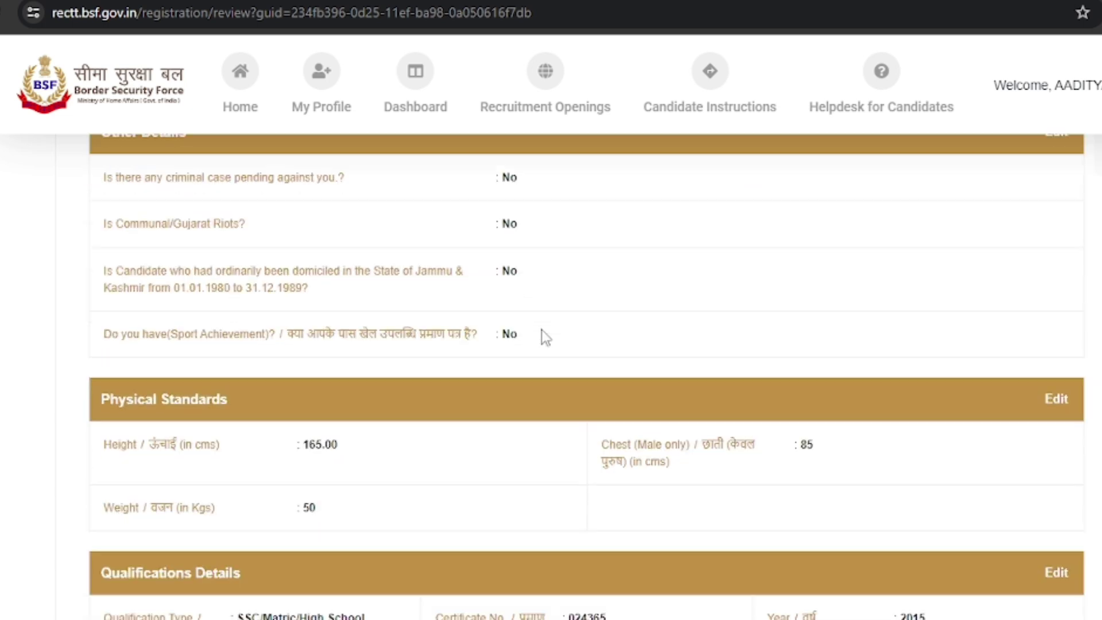
pyautogui.scroll(-10, 544, 336)
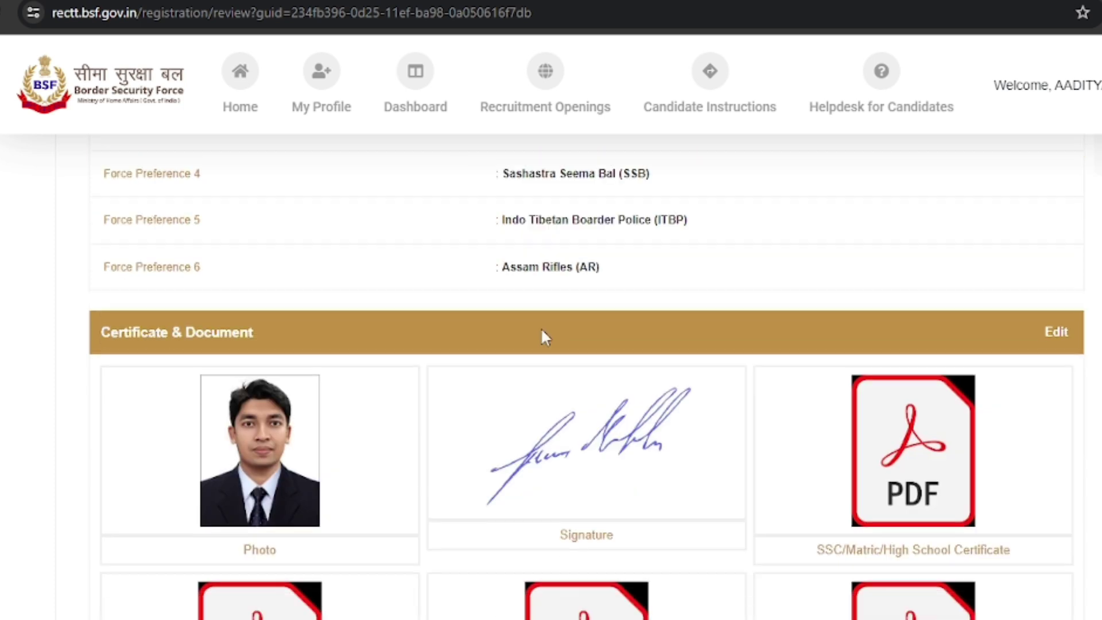
pyautogui.scroll(-8, 543, 333)
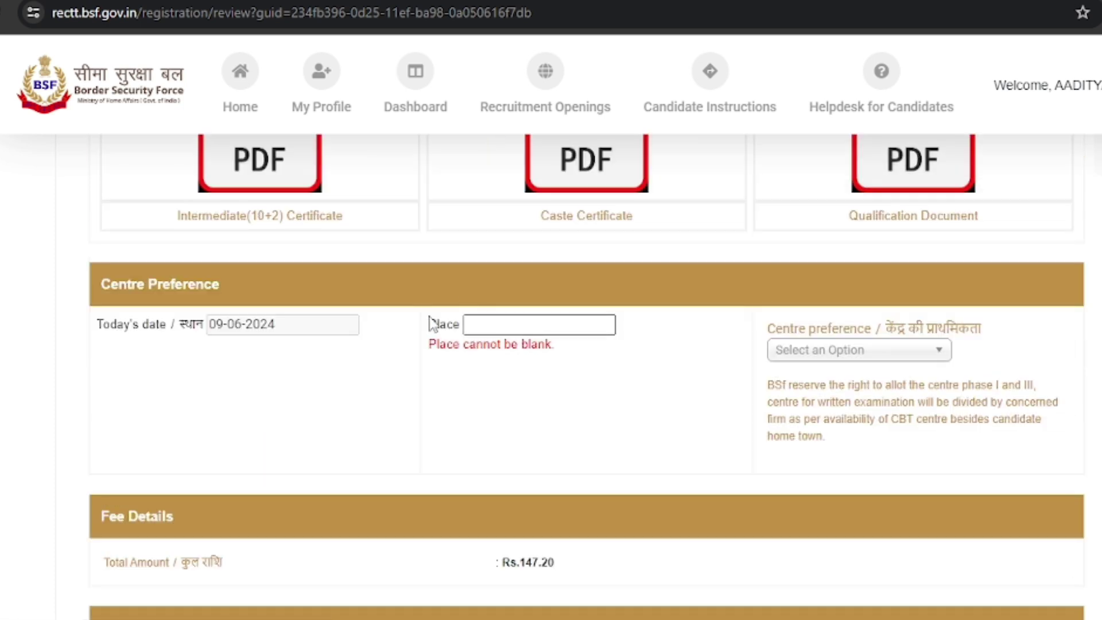
pyautogui.scroll(-2, 430, 325)
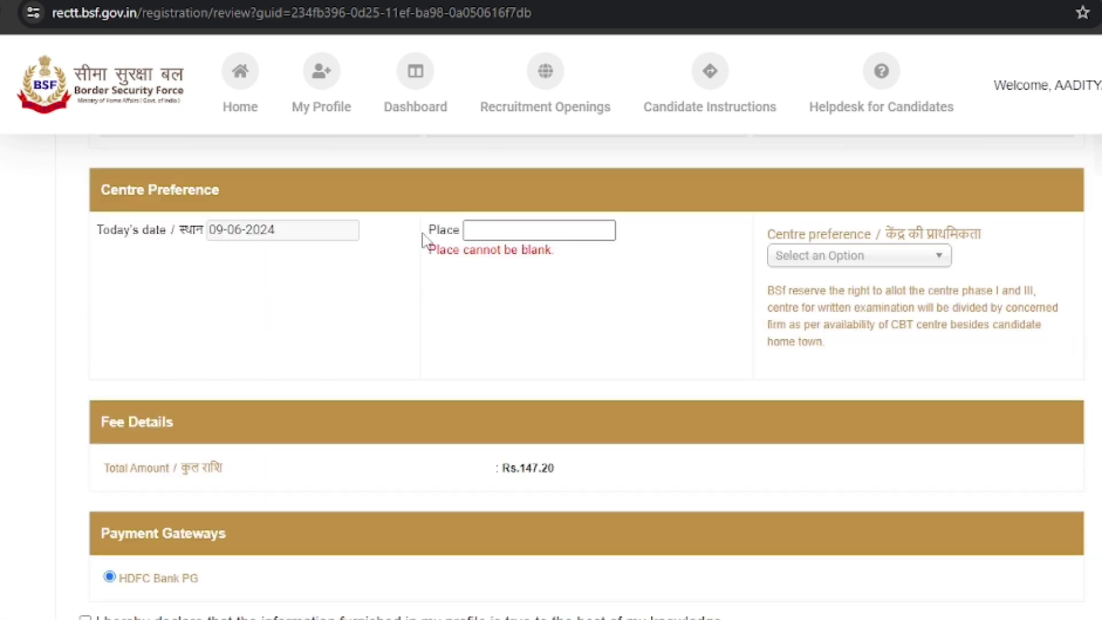
pyautogui.moveTo(423, 237); pyautogui.dragTo(462, 232)
pyautogui.click(492, 235)
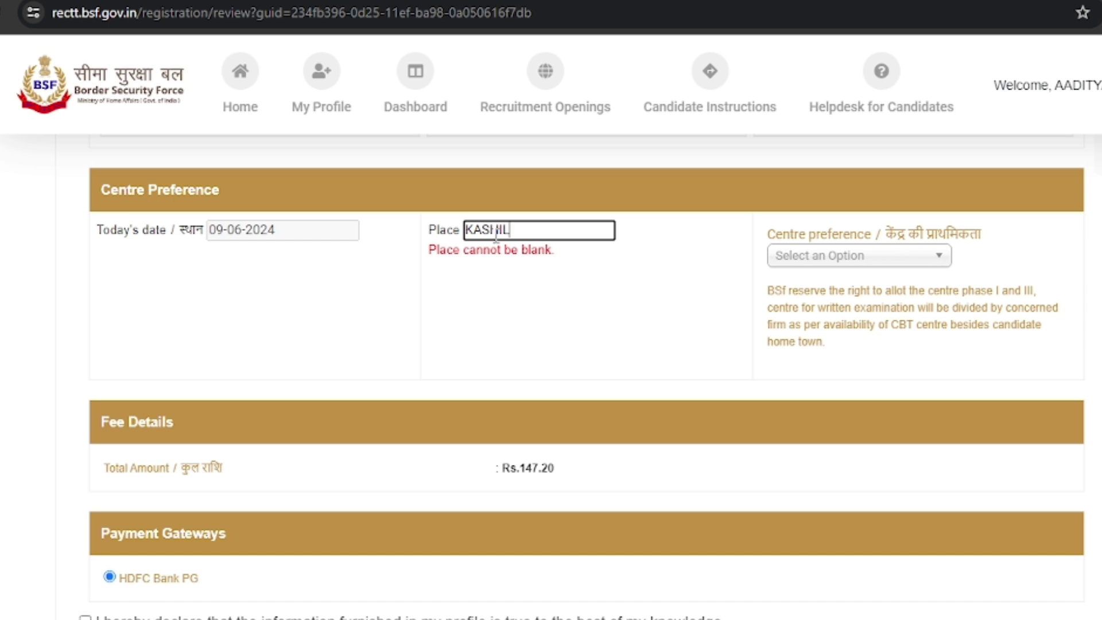
# - Set the Centre preference to UP-Lucknow
pyautogui.click(653, 269)
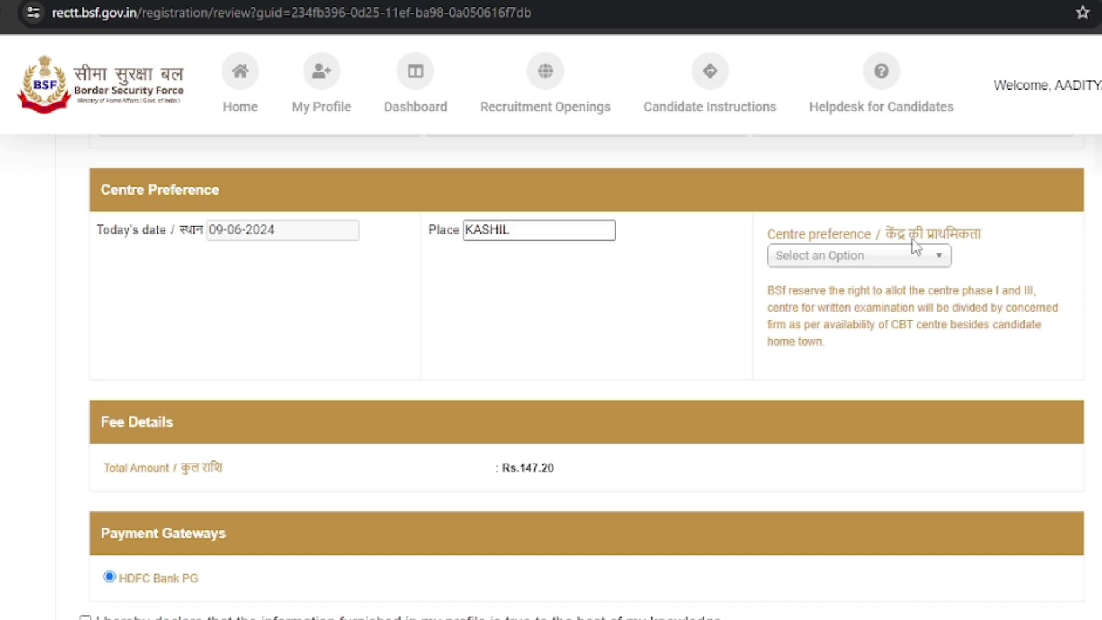
pyautogui.click(917, 265)
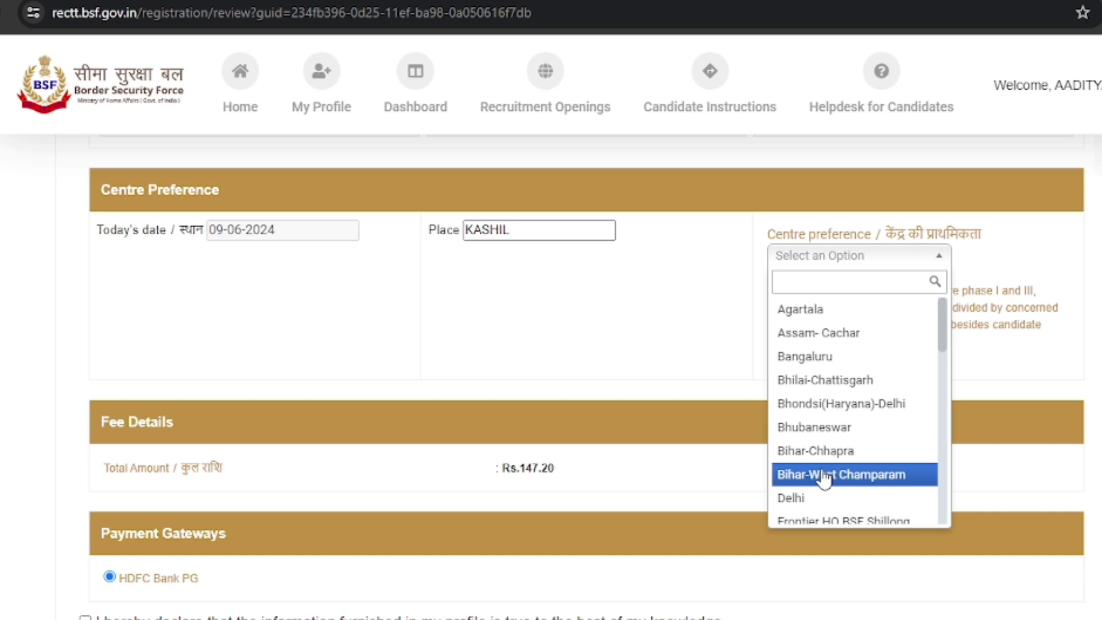
pyautogui.scroll(-5, 832, 459)
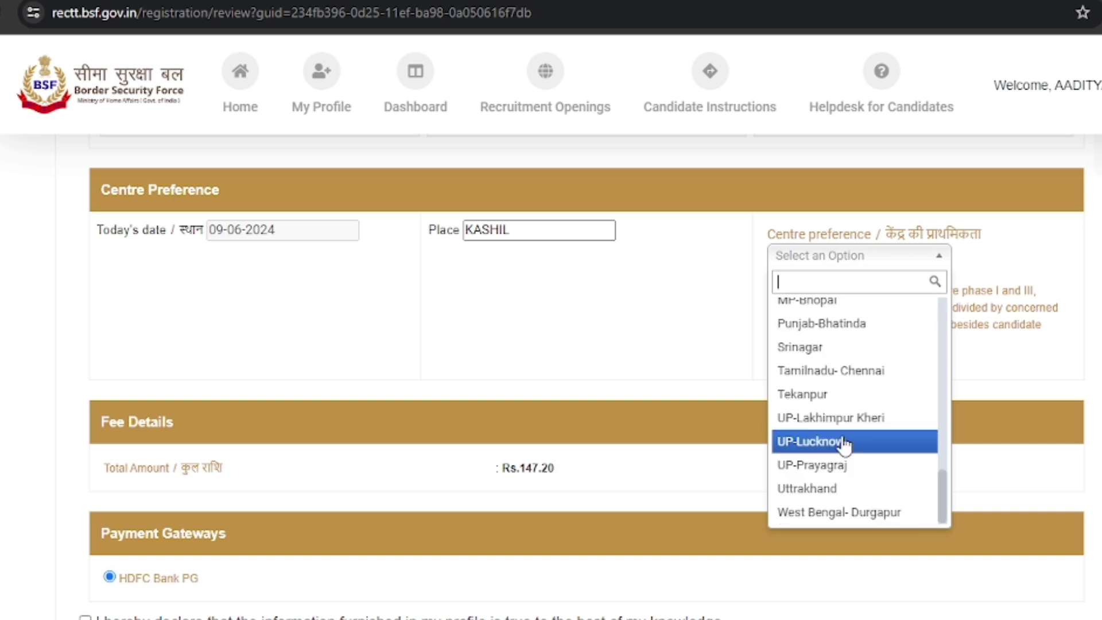
pyautogui.click(844, 442)
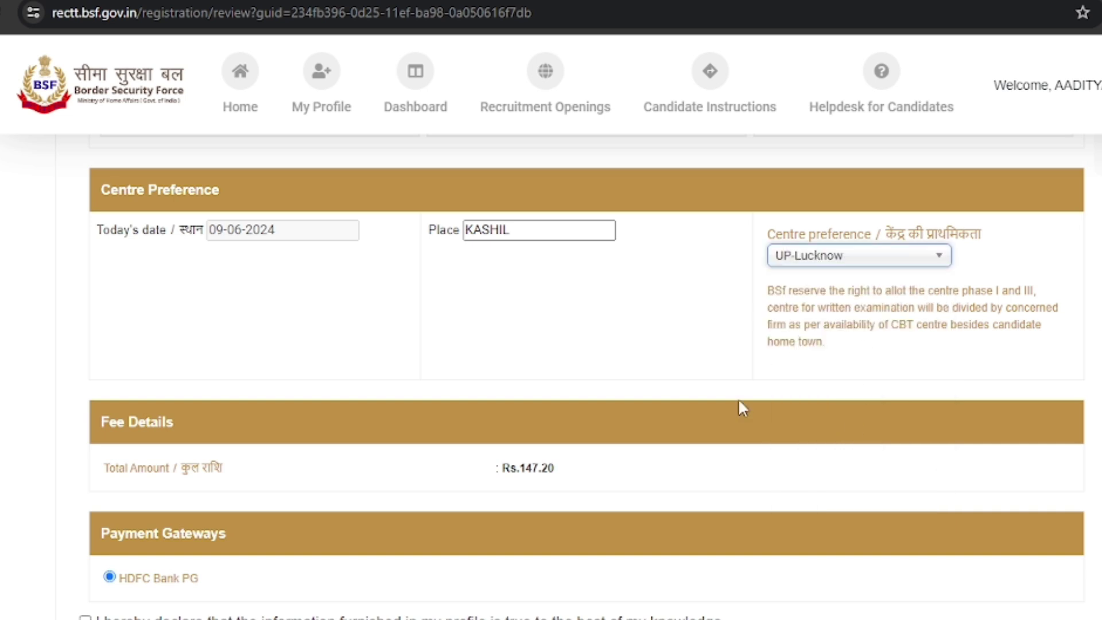
# - Accept the declaration that the profile information is true, proceed to pay through HDFC Bank PG, and agree to the full Declaration
pyautogui.scroll(-3, 595, 453)
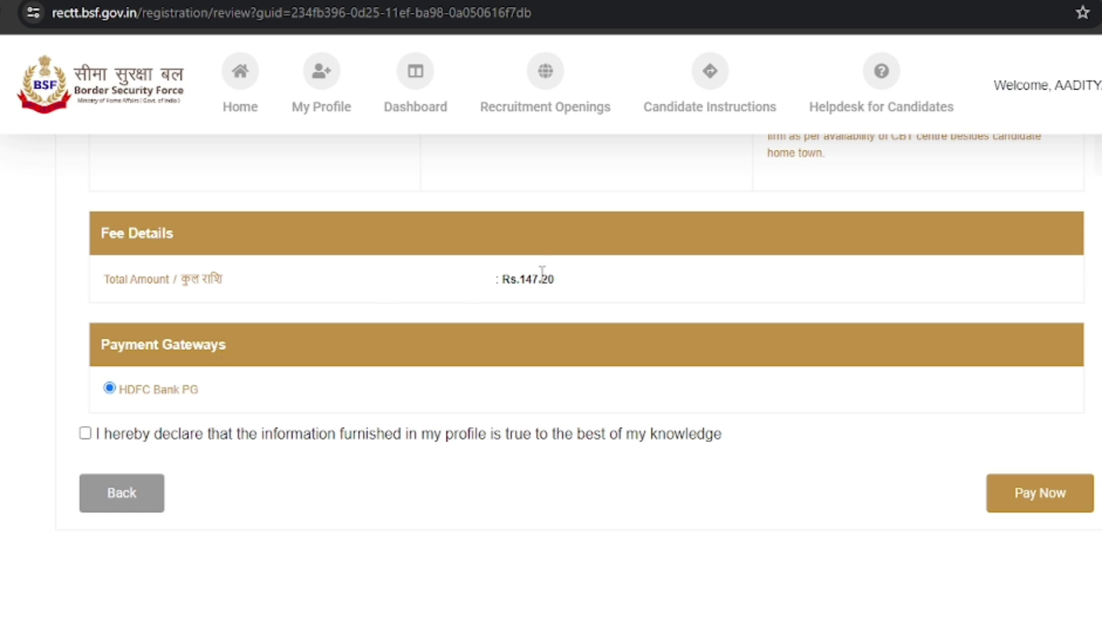
pyautogui.doubleClick(509, 283)
pyautogui.click(183, 417)
pyautogui.click(1035, 502)
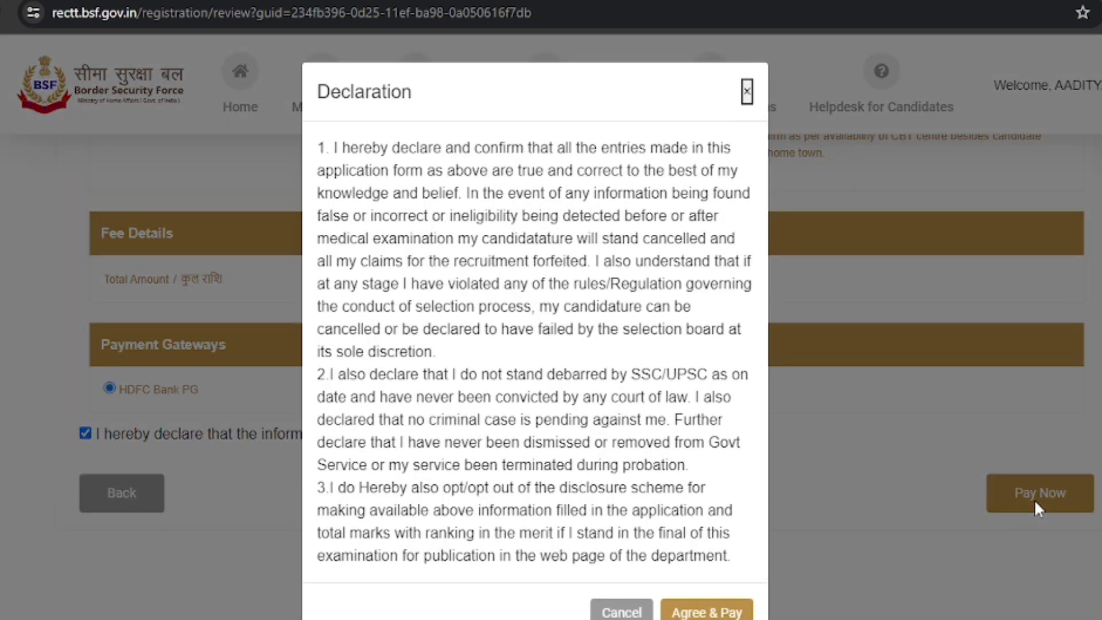
pyautogui.click(712, 610)
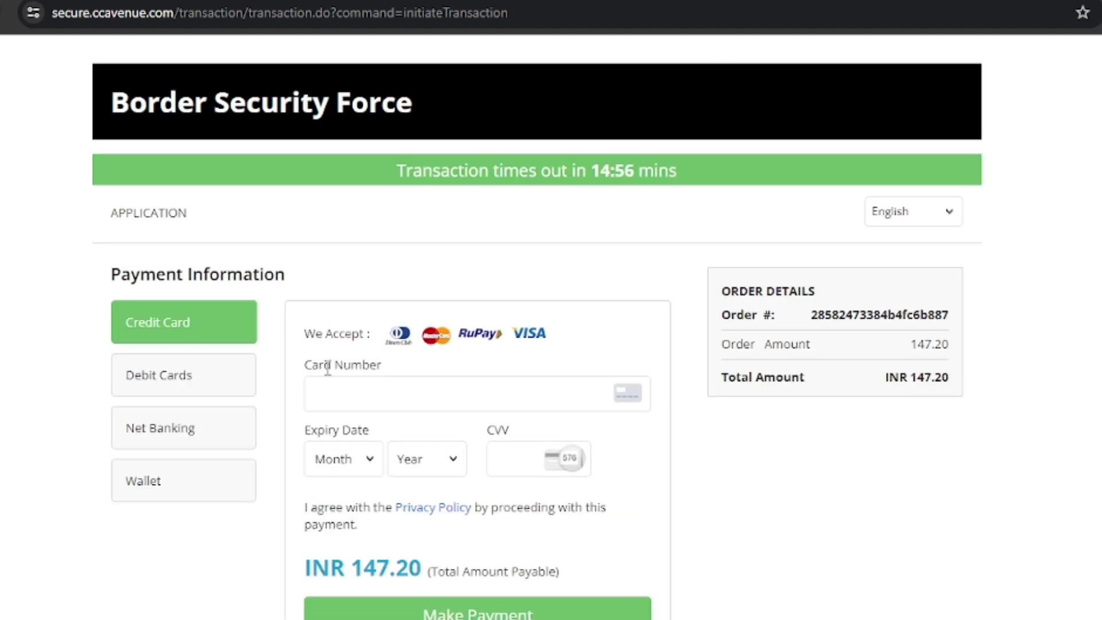
# - Look over the available payment methods and choose Debit Cards for the application fee
pyautogui.moveTo(121, 275); pyautogui.dragTo(267, 278)
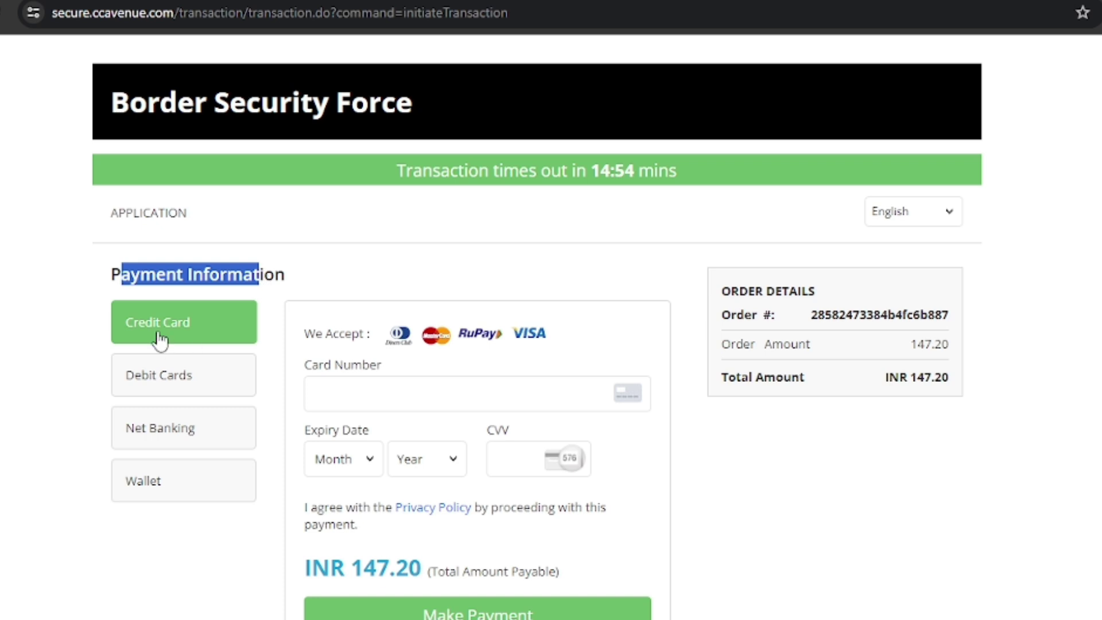
pyautogui.click(84, 332)
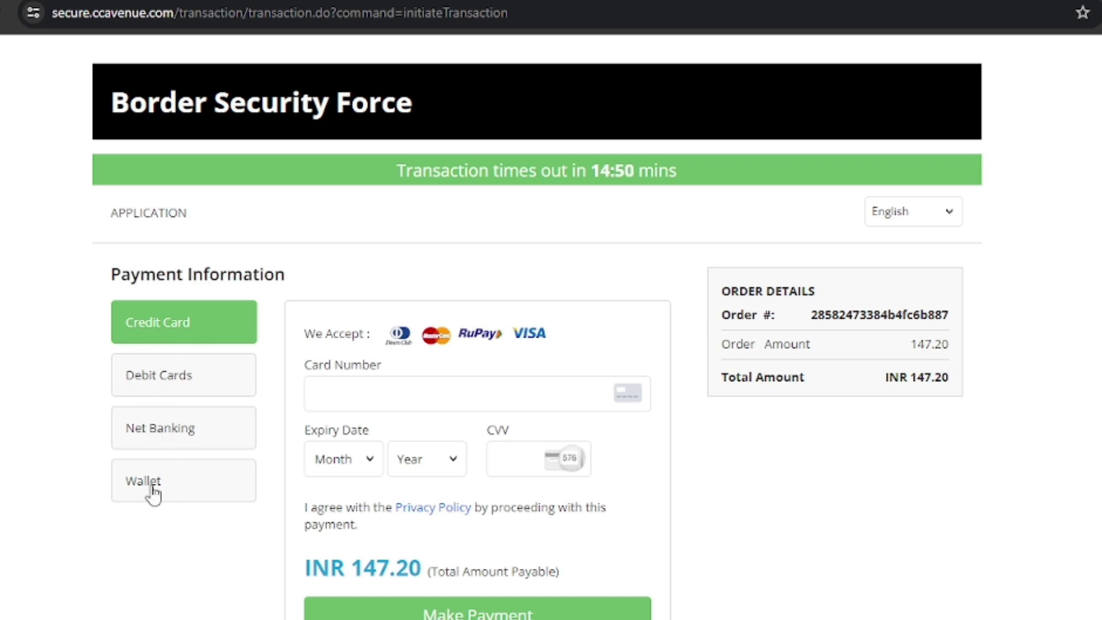
pyautogui.scroll(-2, 190, 476)
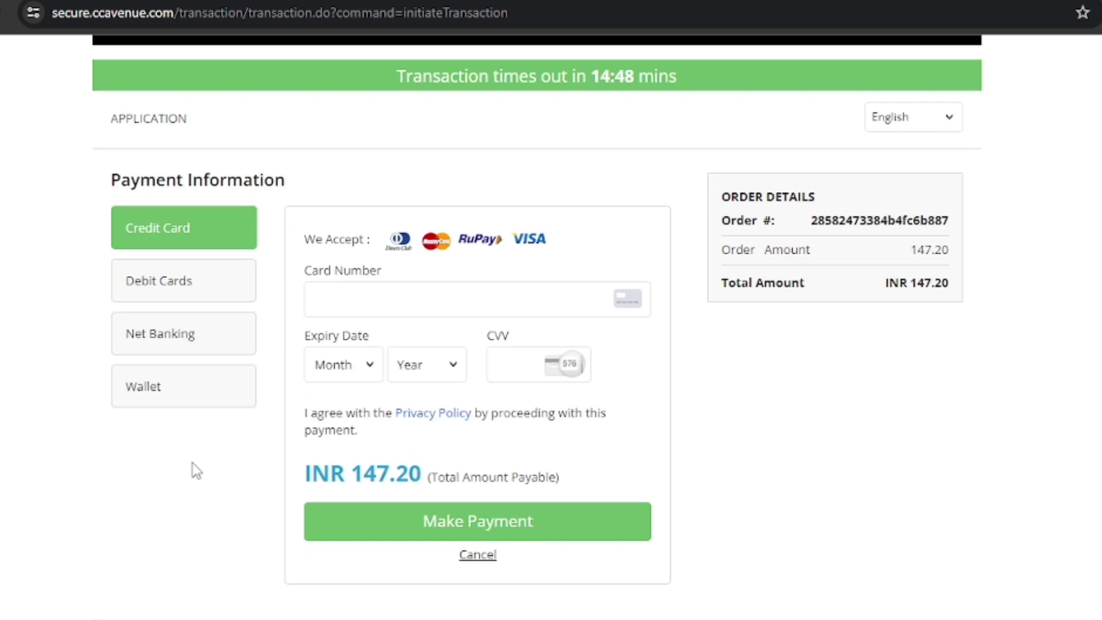
pyautogui.click(167, 290)
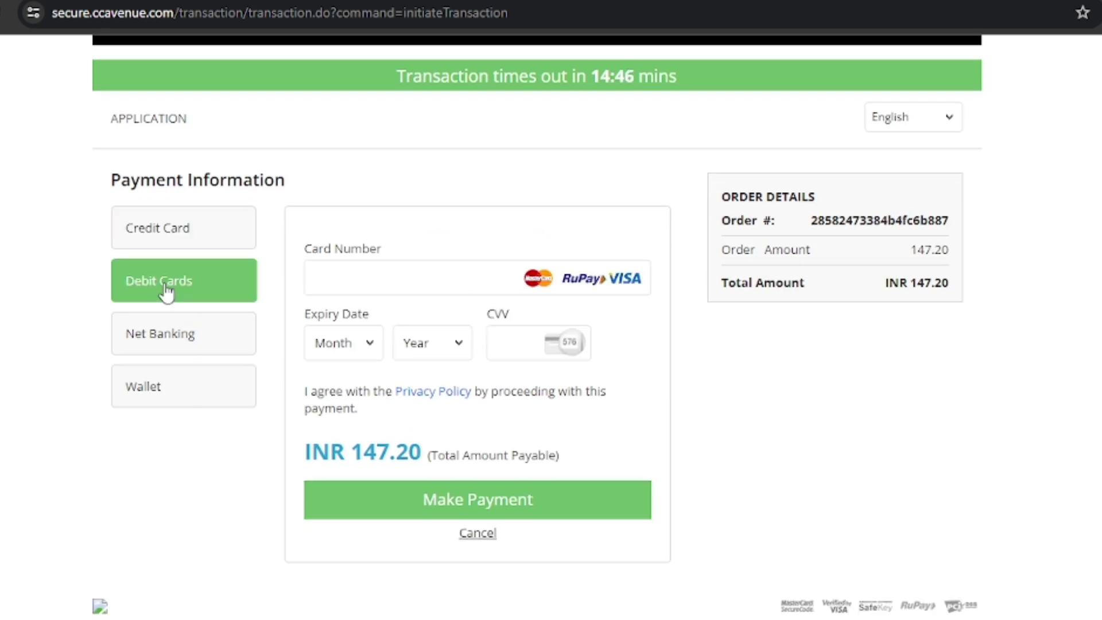
# - Examine the debit card form's card number, expiry month and year, CVV and payable amount without entering any details
pyautogui.moveTo(307, 255); pyautogui.dragTo(370, 261)
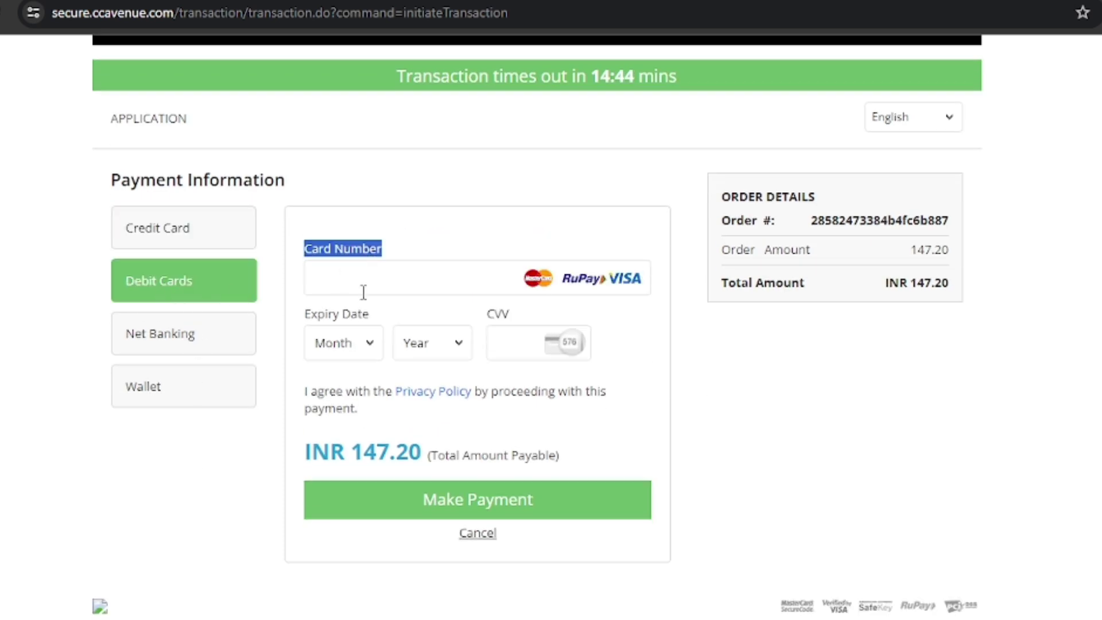
pyautogui.click(364, 280)
pyautogui.click(366, 342)
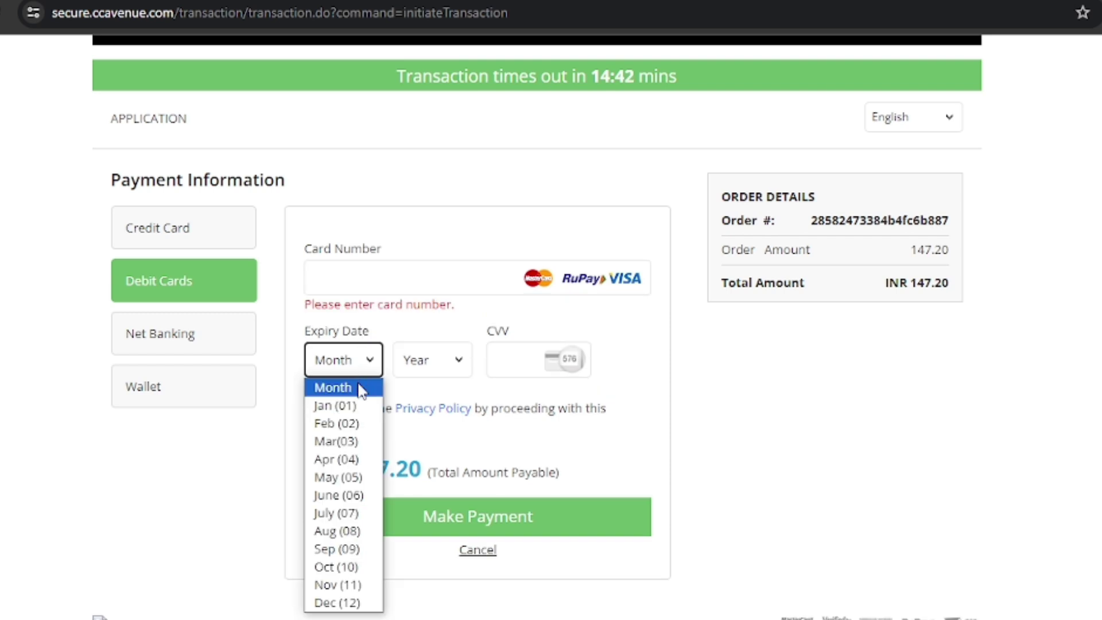
pyautogui.click(425, 345)
pyautogui.click(445, 374)
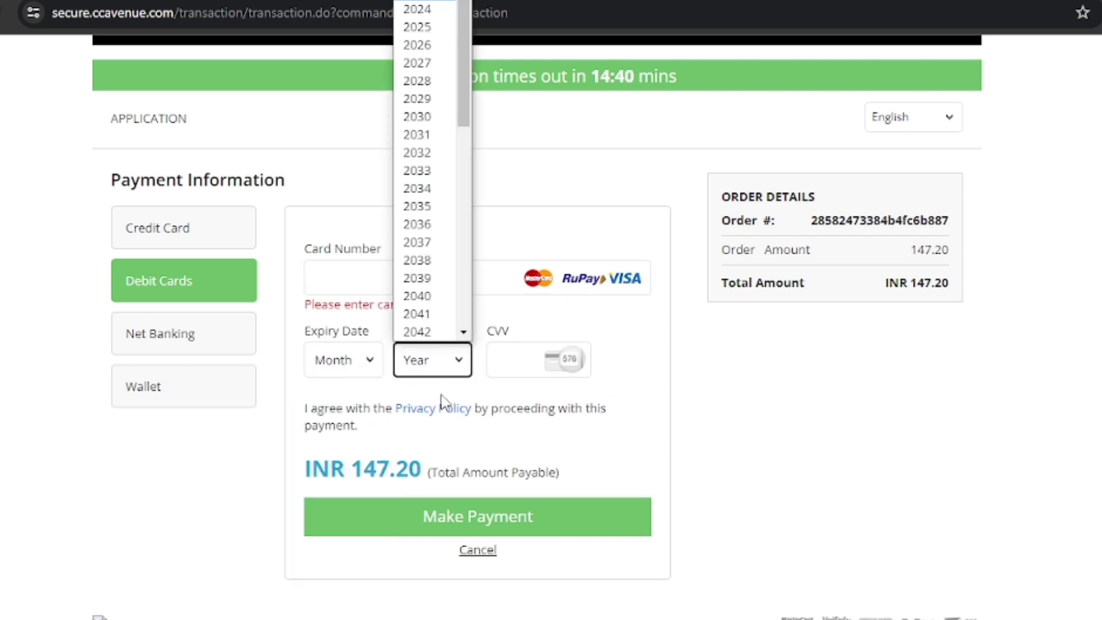
pyautogui.click(536, 311)
pyautogui.click(519, 357)
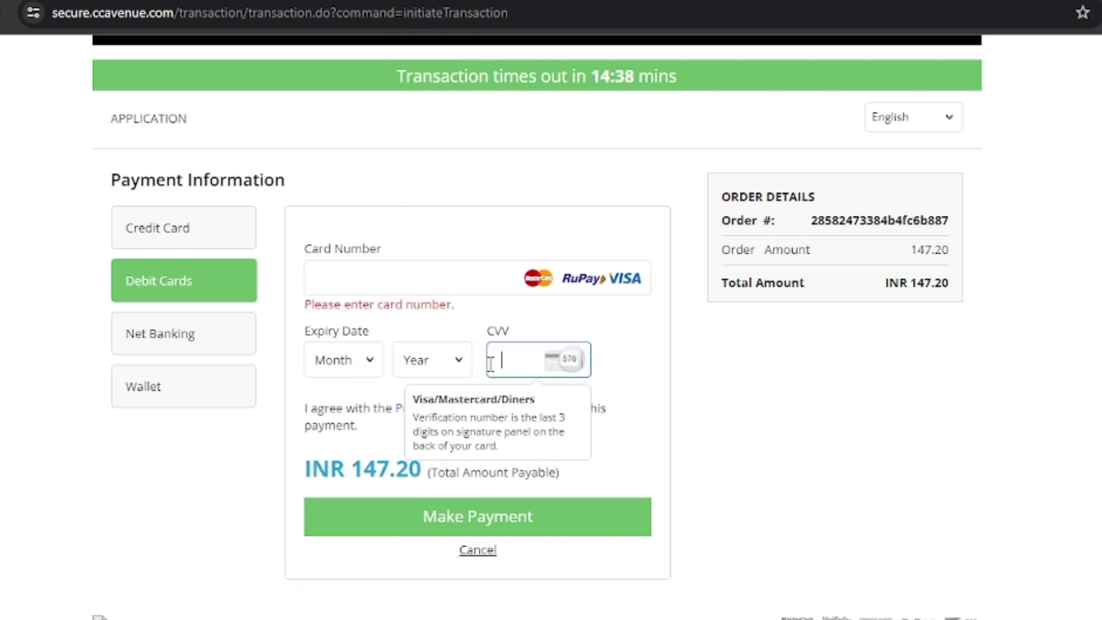
pyautogui.moveTo(345, 478); pyautogui.dragTo(376, 470)
pyautogui.click(464, 468)
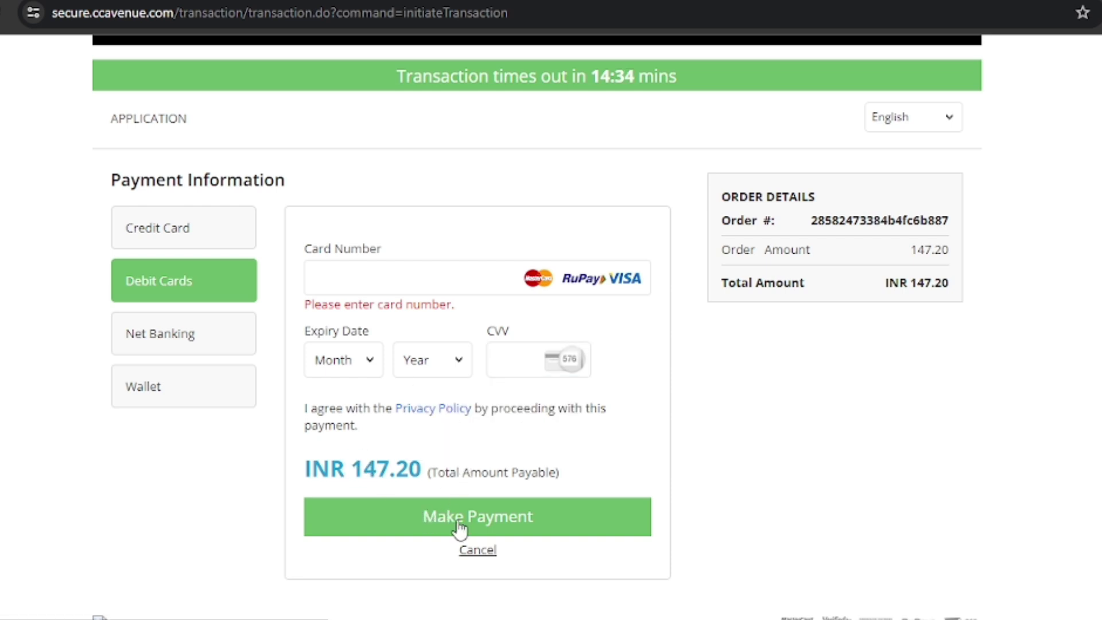